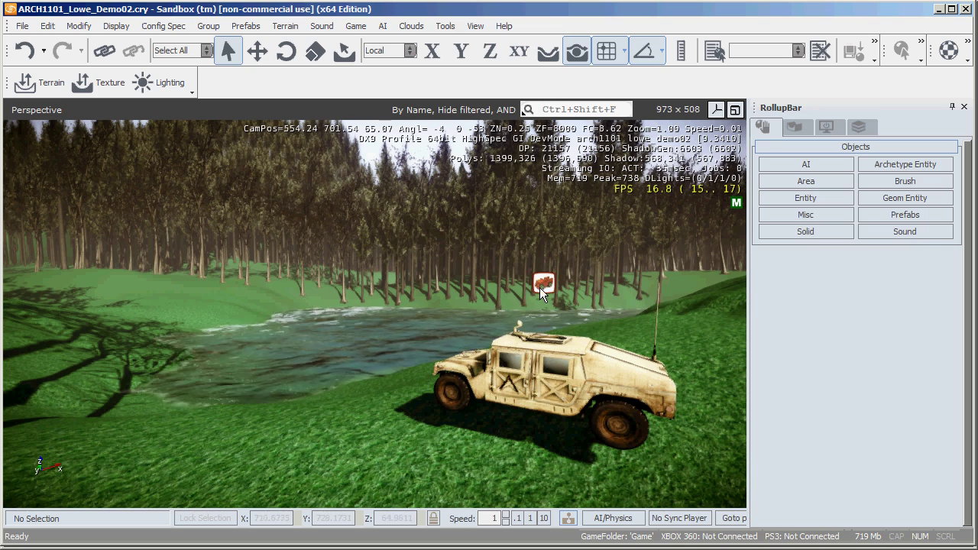
Step: Switch to the PlayUp website in the browser and open the latest plugin build from its Download Center section
mouse_move(614, 279)
right_down()
mouse_move(592, 280)
mouse_move(649, 284)
mouse_move(613, 281)
right_up()
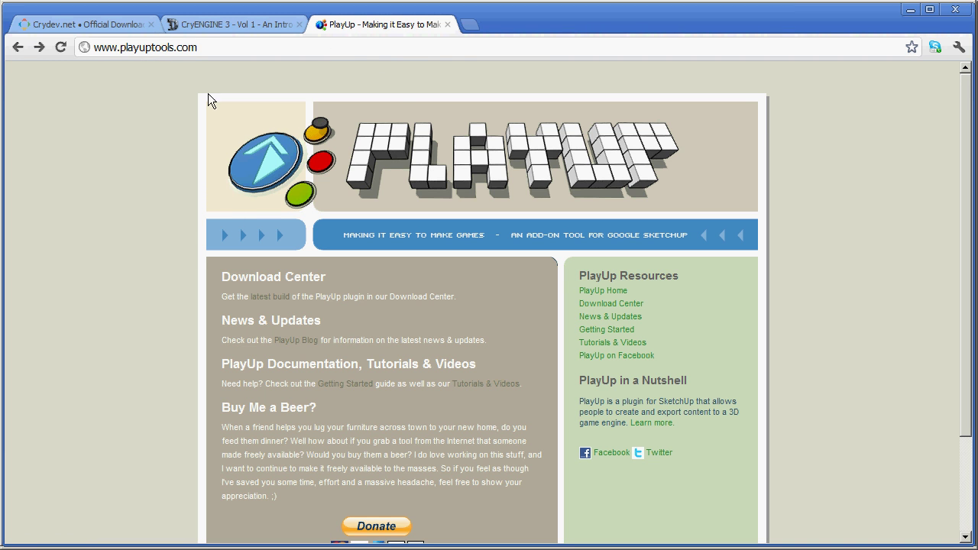
click(270, 300)
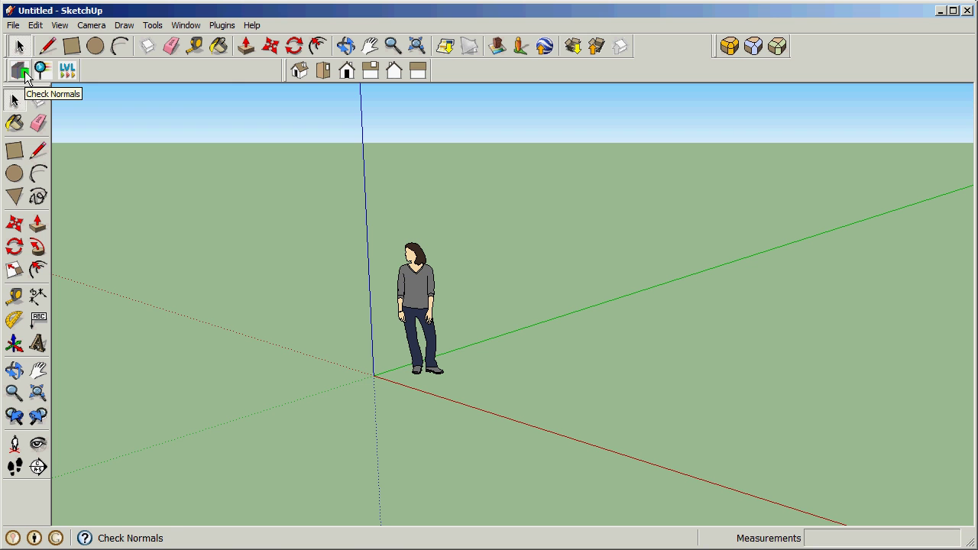
Step: Check in SketchUp's system preferences that the PlayUp extension is enabled, and close the preferences
click(224, 26)
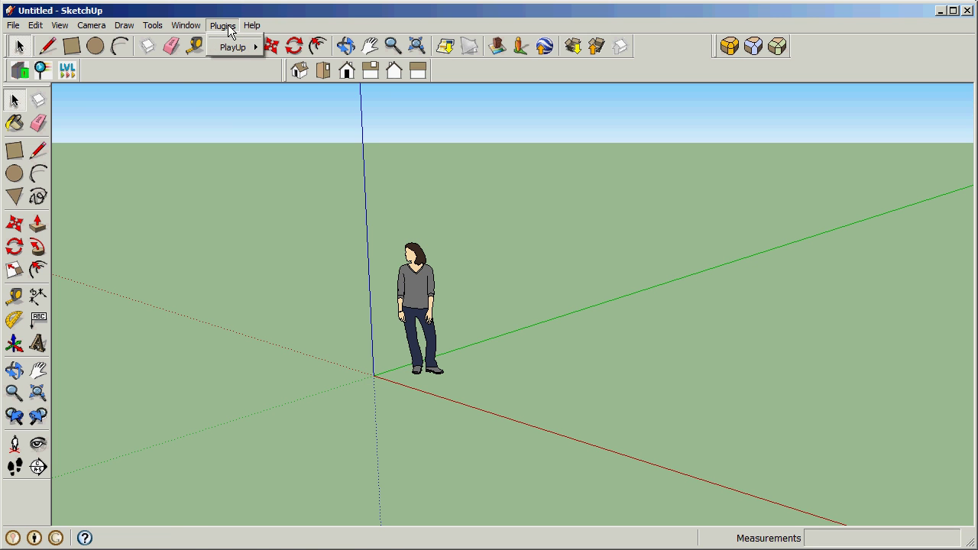
mouse_move(238, 48)
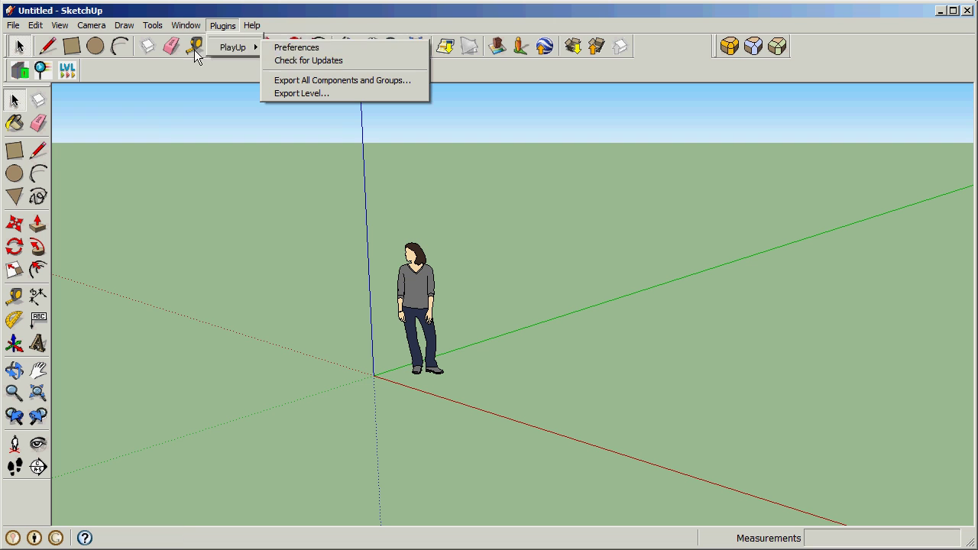
mouse_move(183, 26)
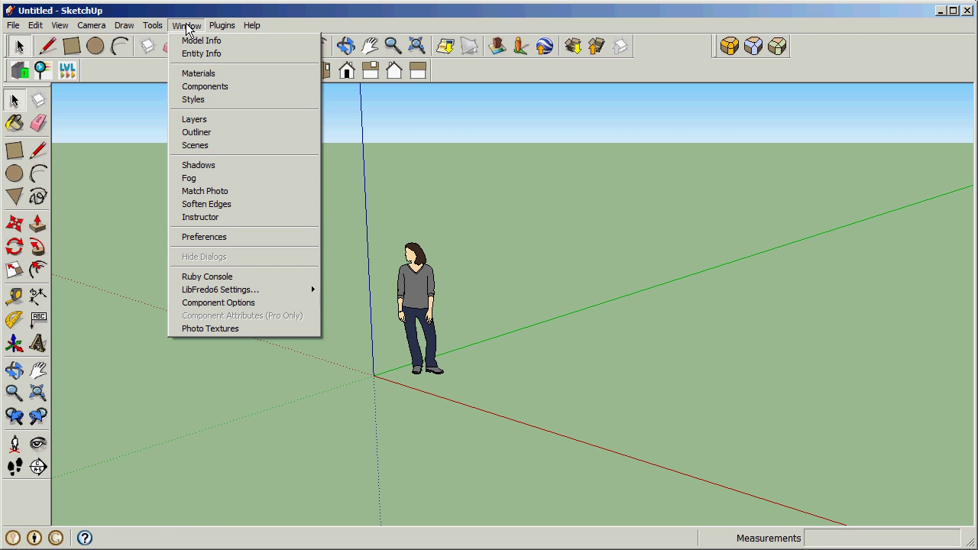
click(213, 239)
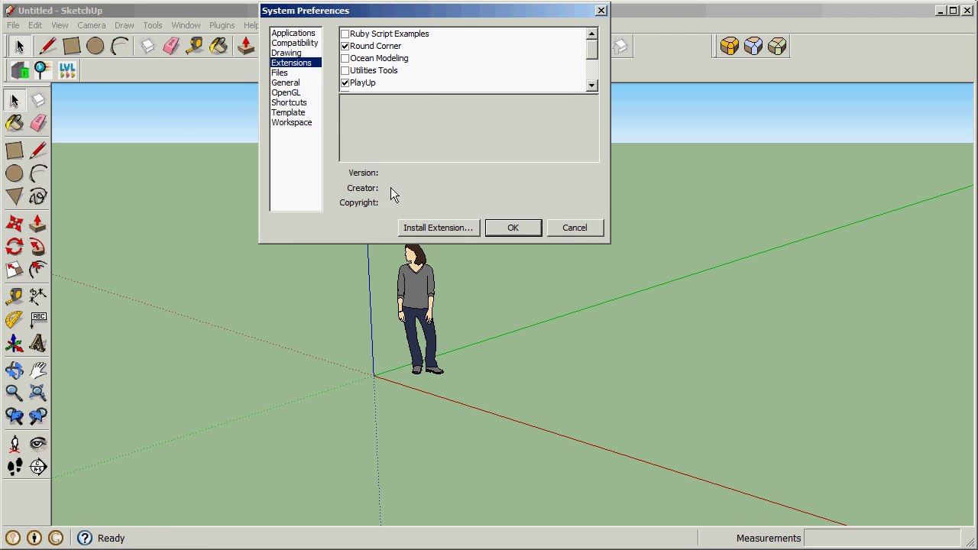
drag(421, 12, 432, 110)
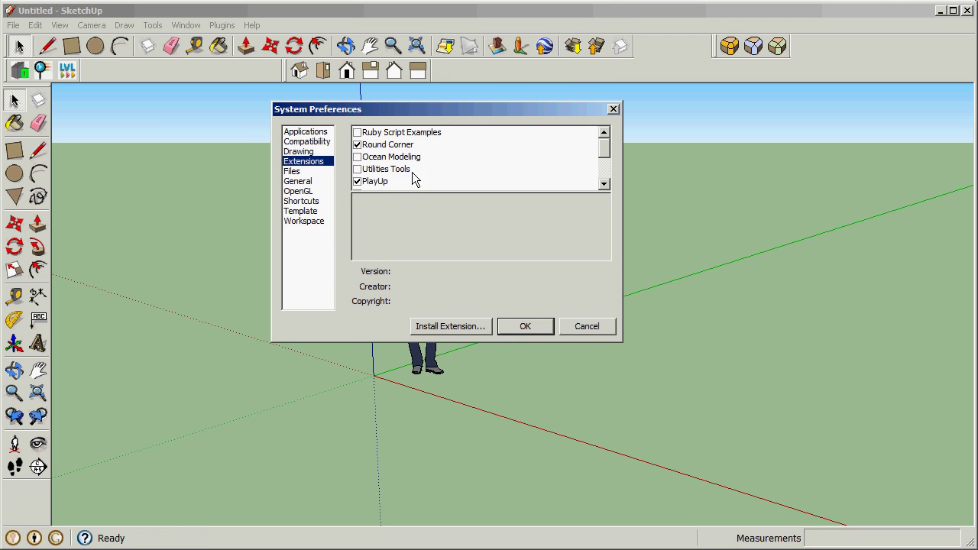
click(542, 332)
Step: Open the PlayUp preferences and bring up the settings for the CryENGINE 3 engine
click(222, 26)
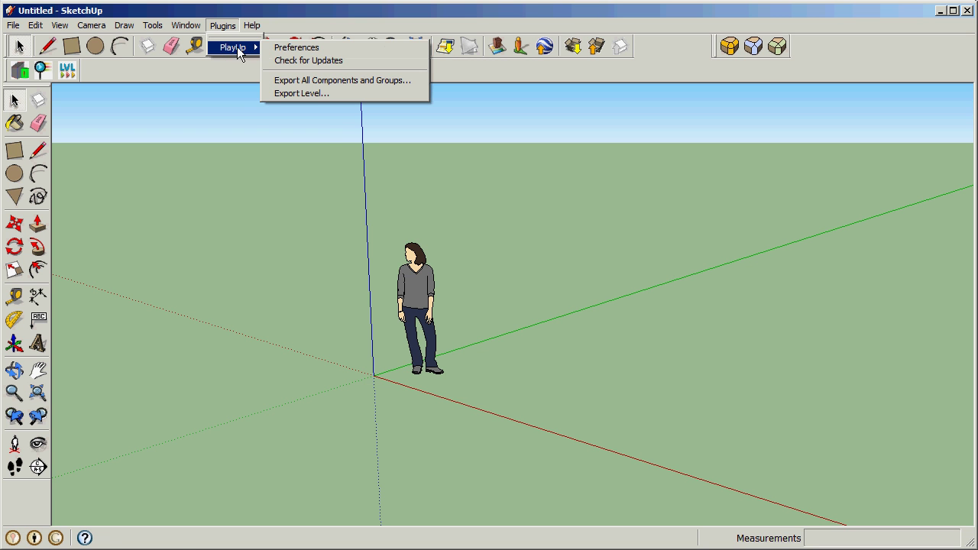
click(306, 49)
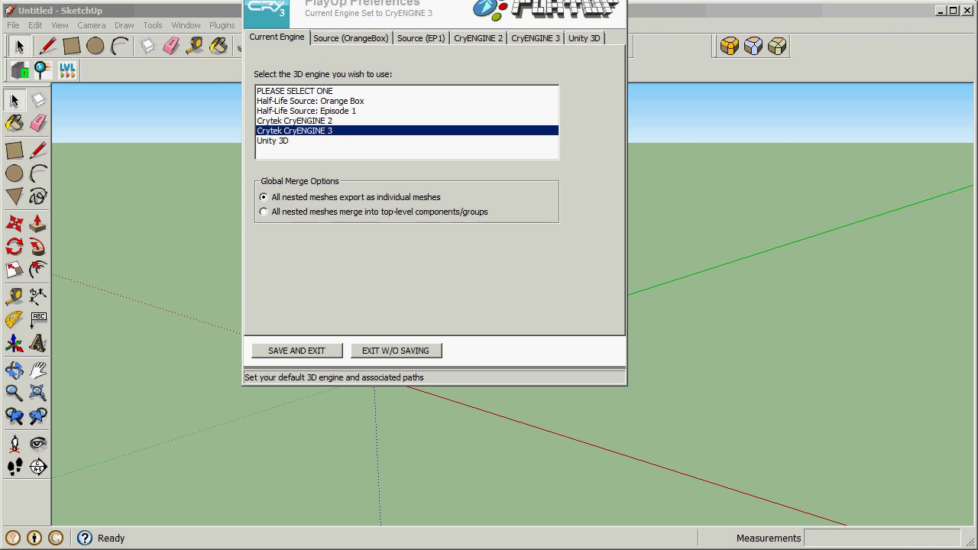
drag(398, 0, 636, 79)
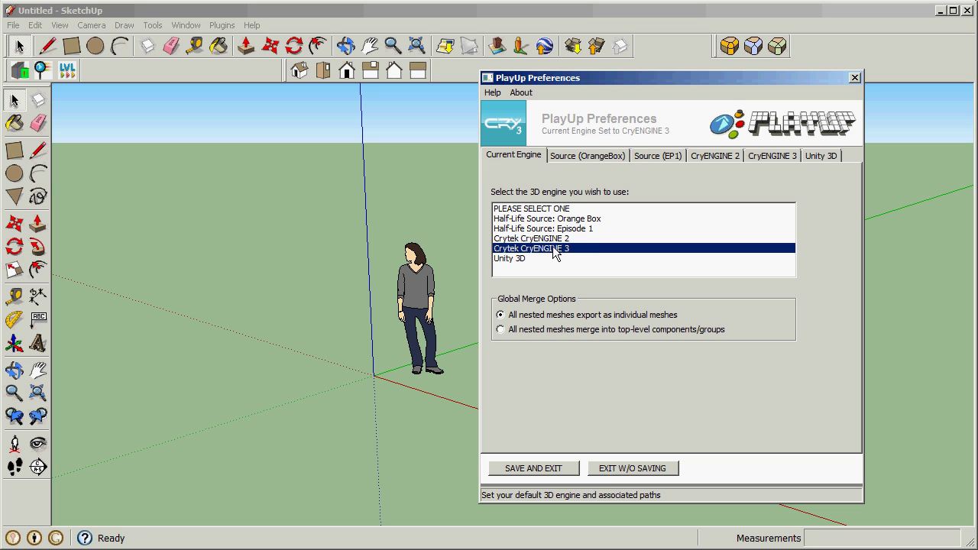
click(780, 156)
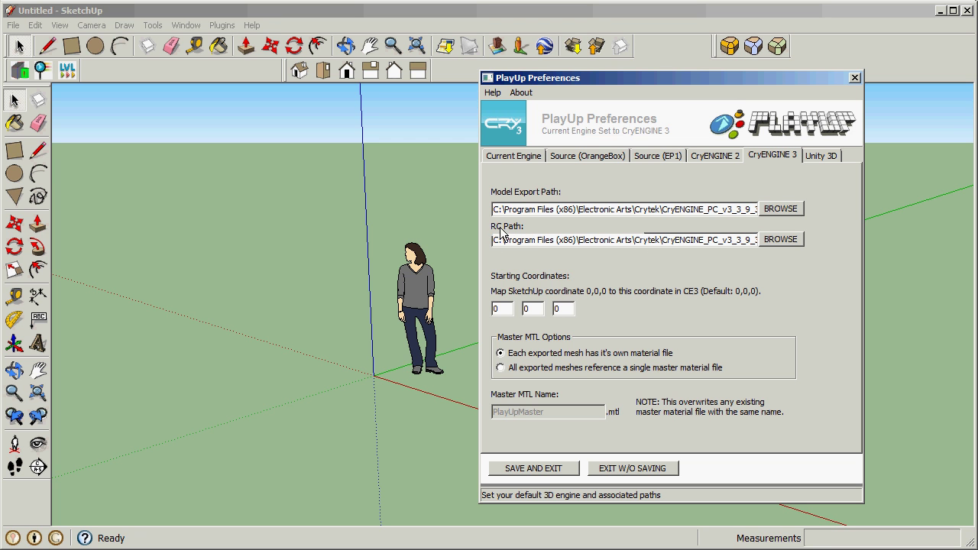
Step: Browse for the model export path and select C:\Program Files (x86)\Electronic Arts\Crytek\ARCH1101_Lowe\Game\Levels\ARCH1101_Lowe_Demo02
click(782, 209)
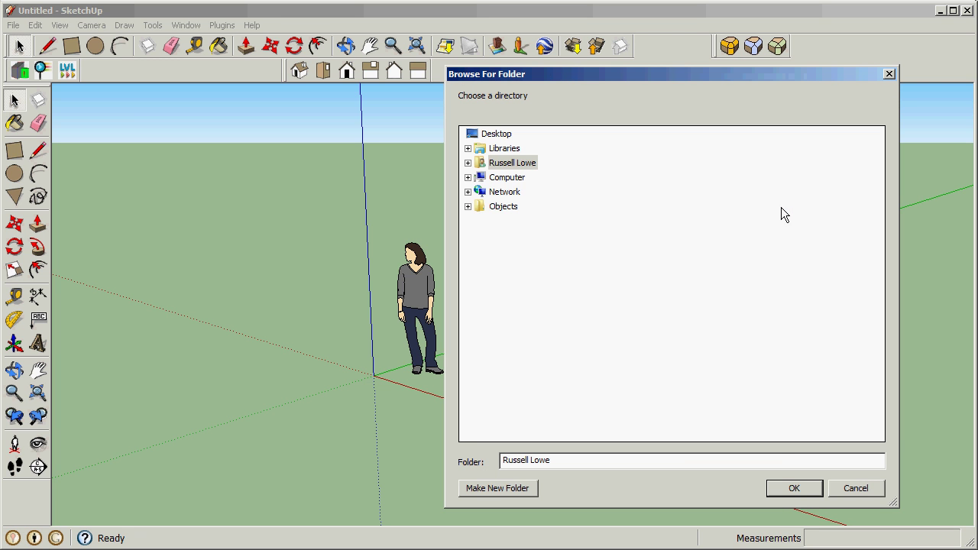
click(468, 177)
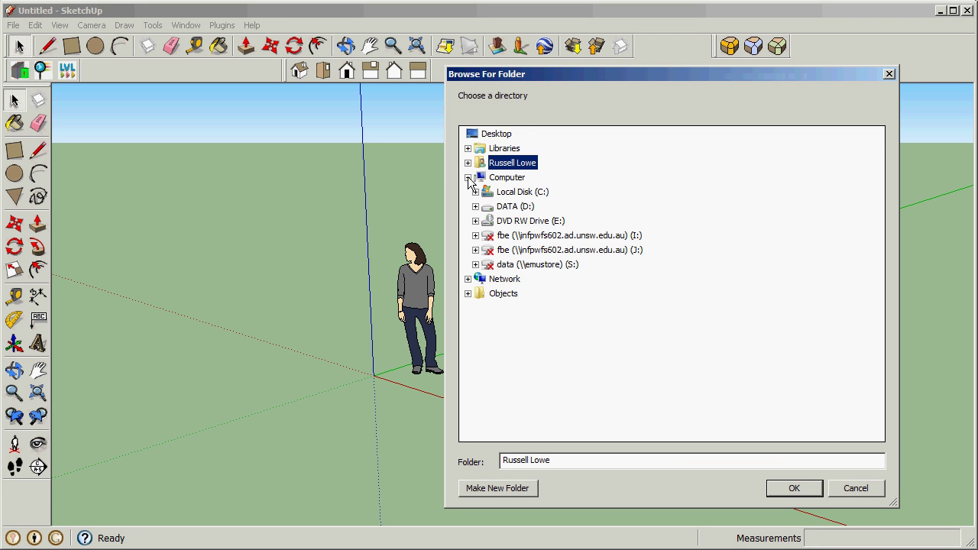
click(475, 192)
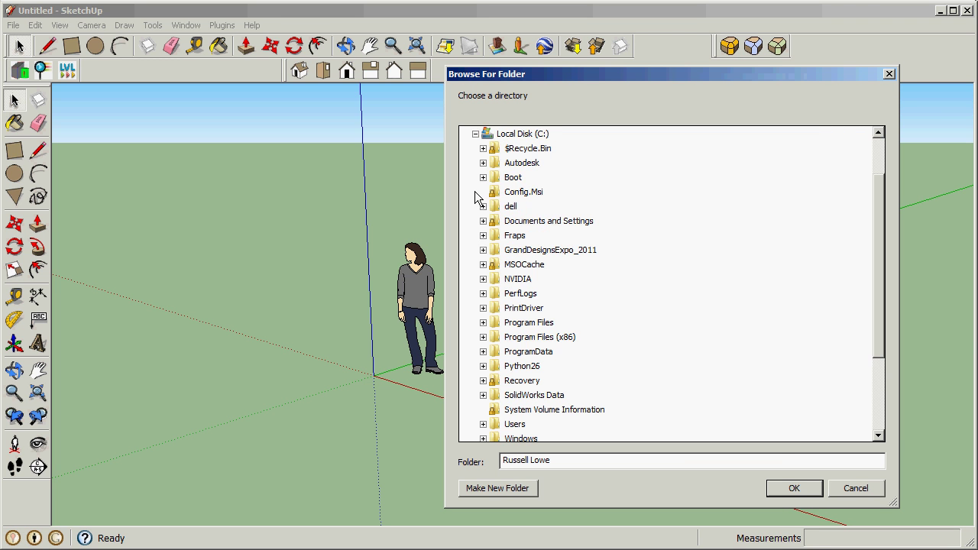
click(483, 339)
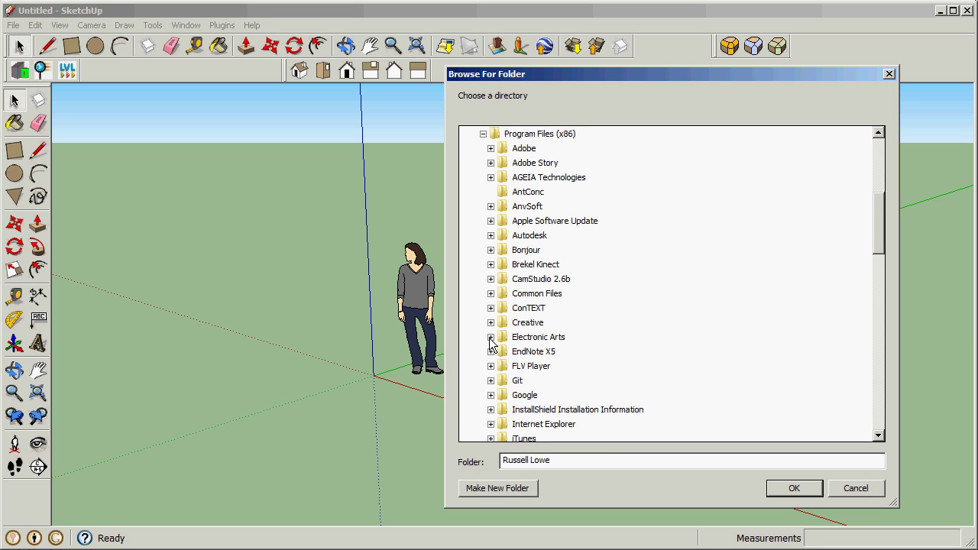
click(491, 338)
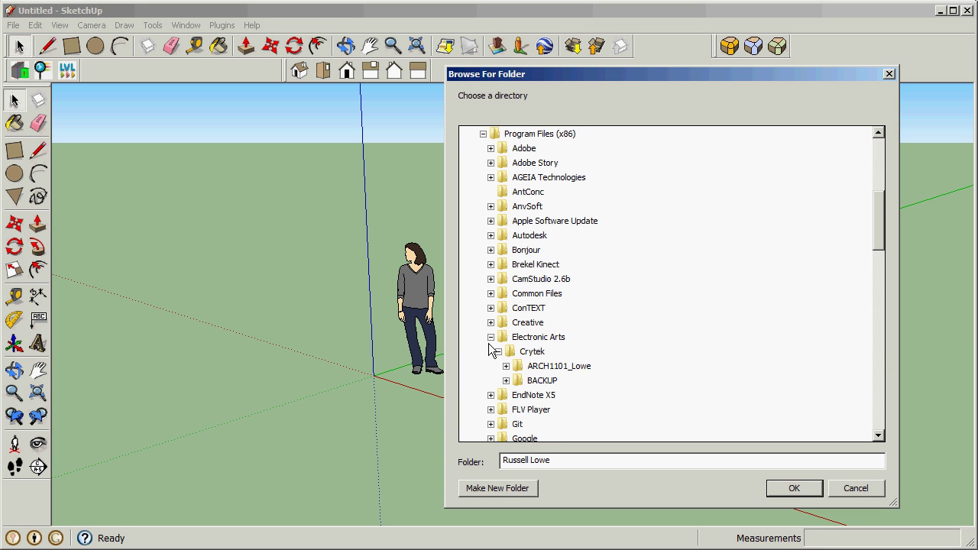
double_click(569, 368)
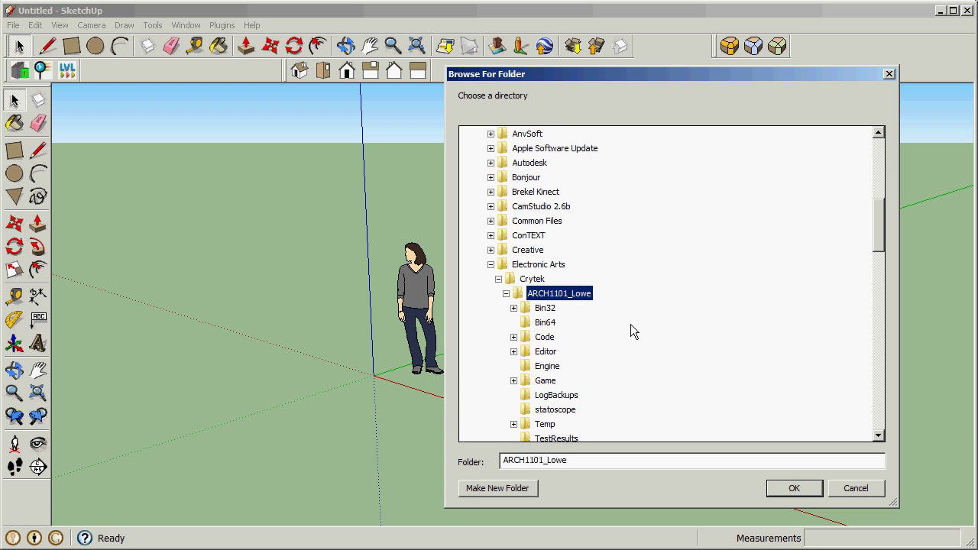
scroll(642, 350, down, 2)
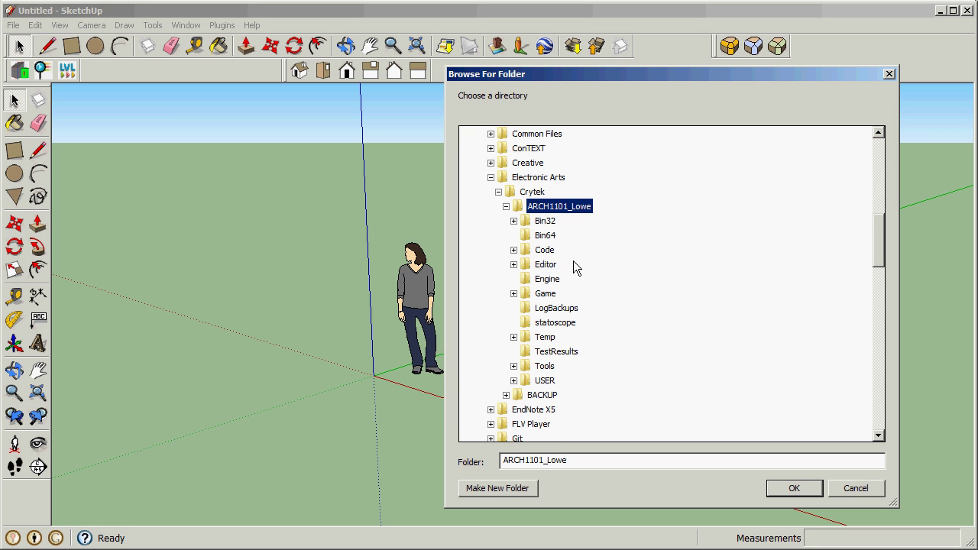
click(514, 294)
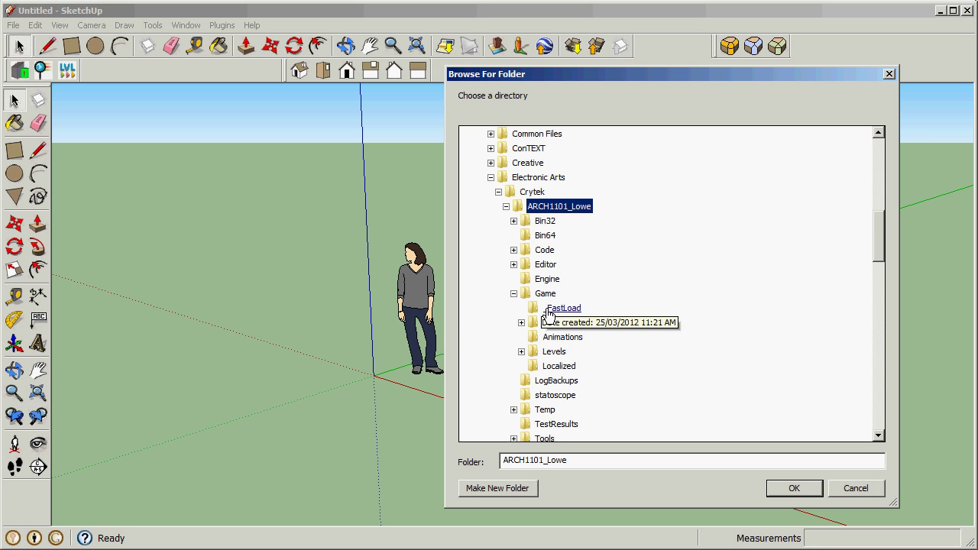
click(521, 352)
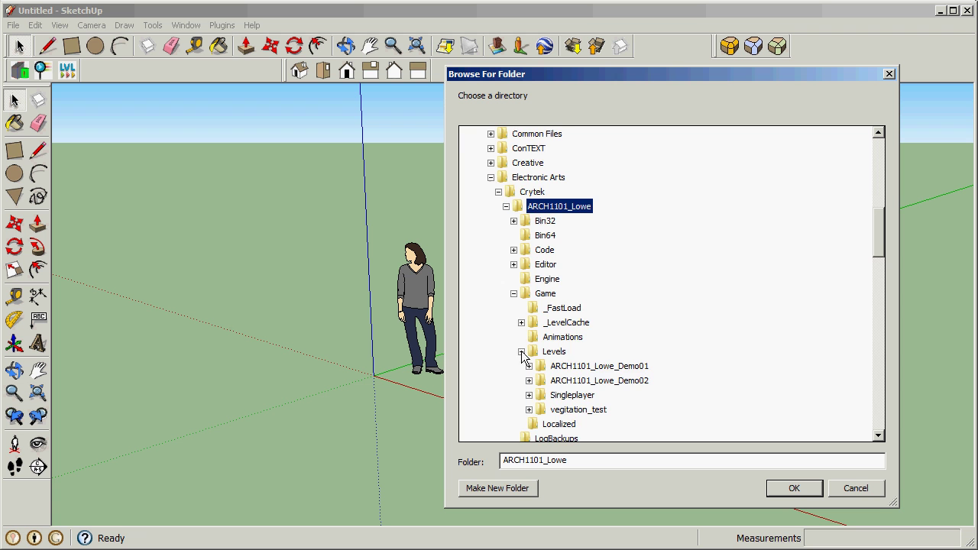
scroll(634, 365, down, 1)
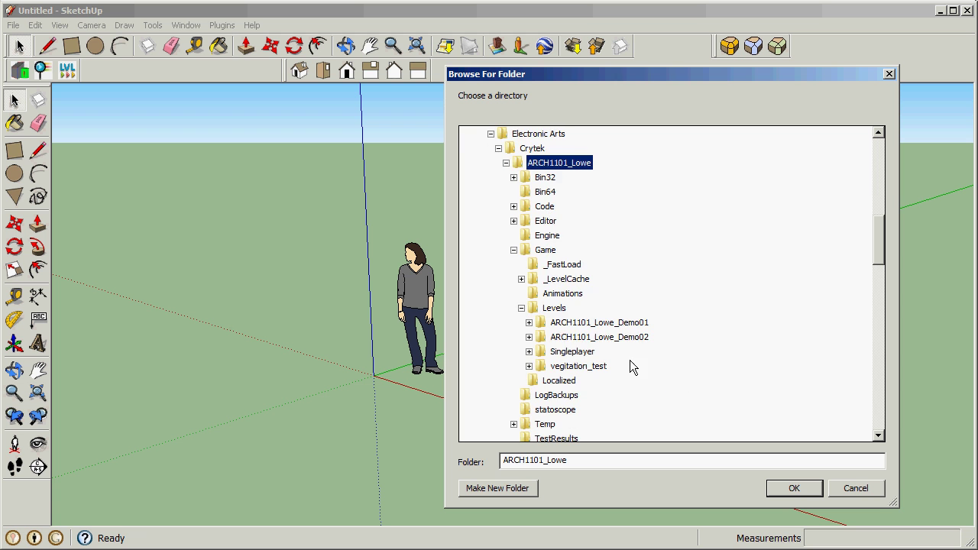
click(593, 337)
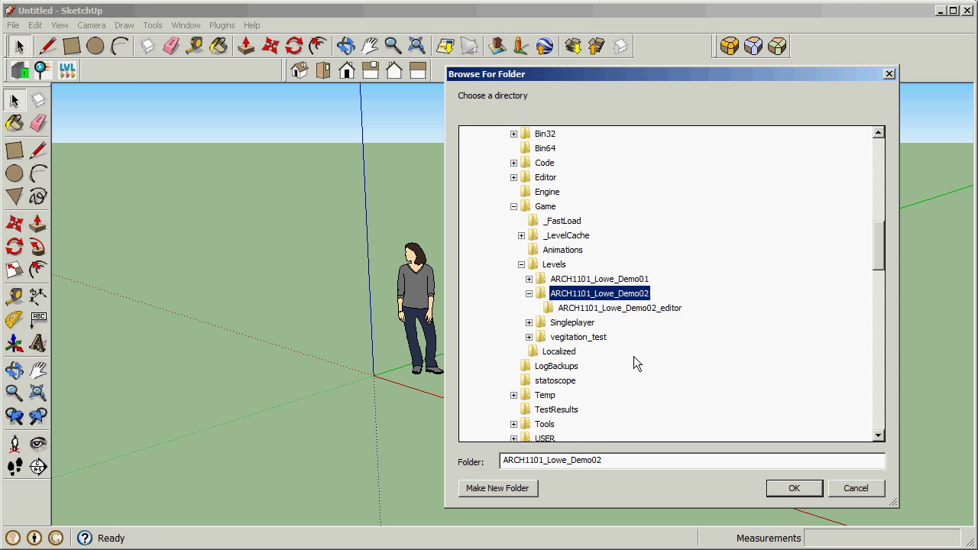
Step: Create a folder named Objects inside ARCH1101_Lowe_Demo02, set it as the model export path and review the path
click(792, 495)
click(506, 491)
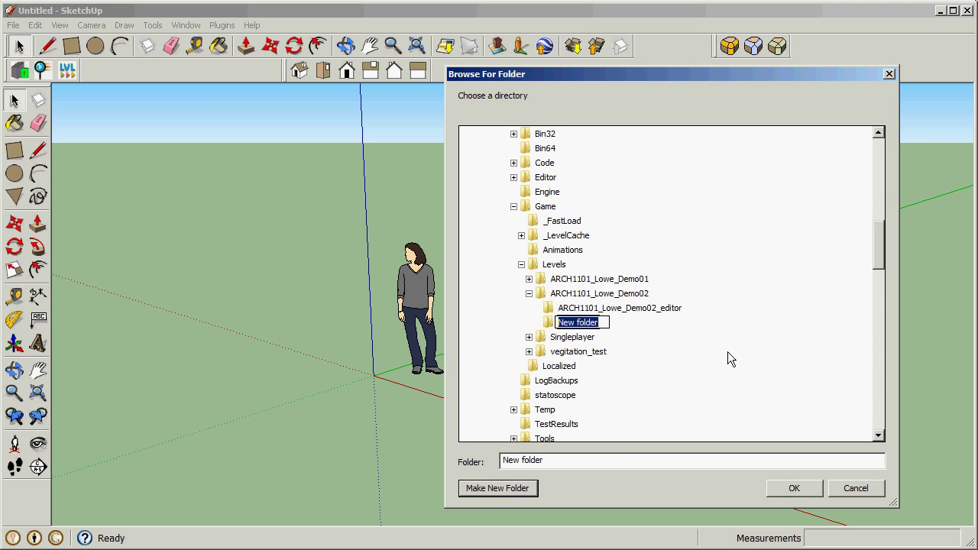
text(Objects)
click(799, 493)
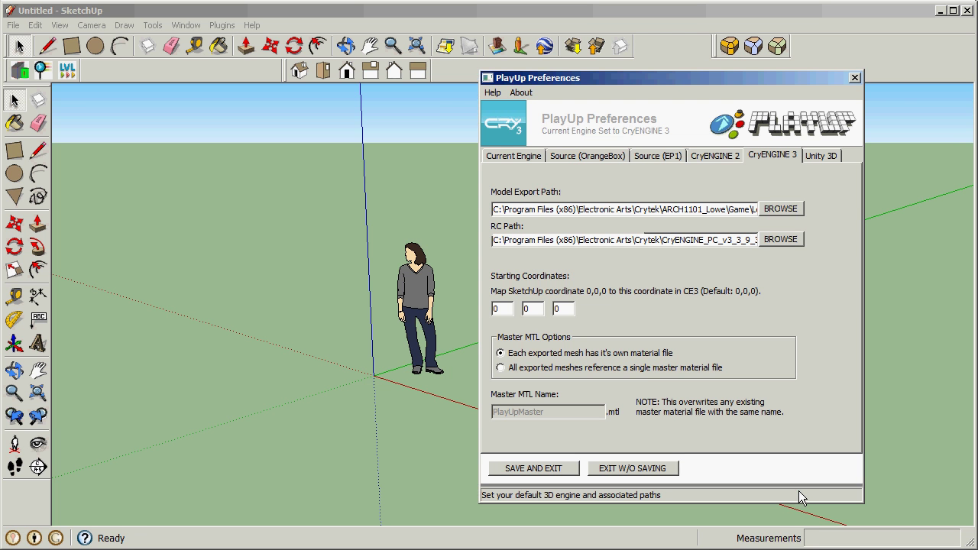
drag(713, 209, 772, 207)
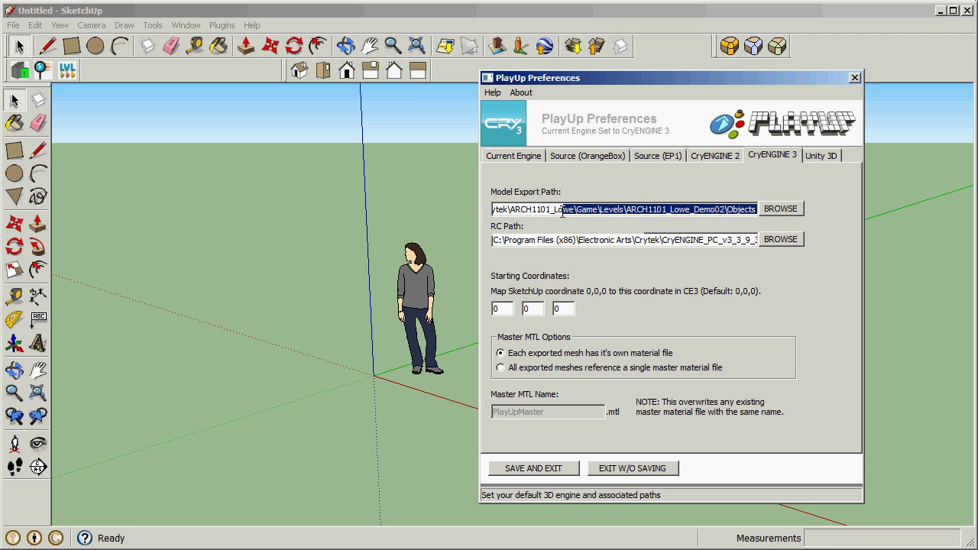
click(567, 212)
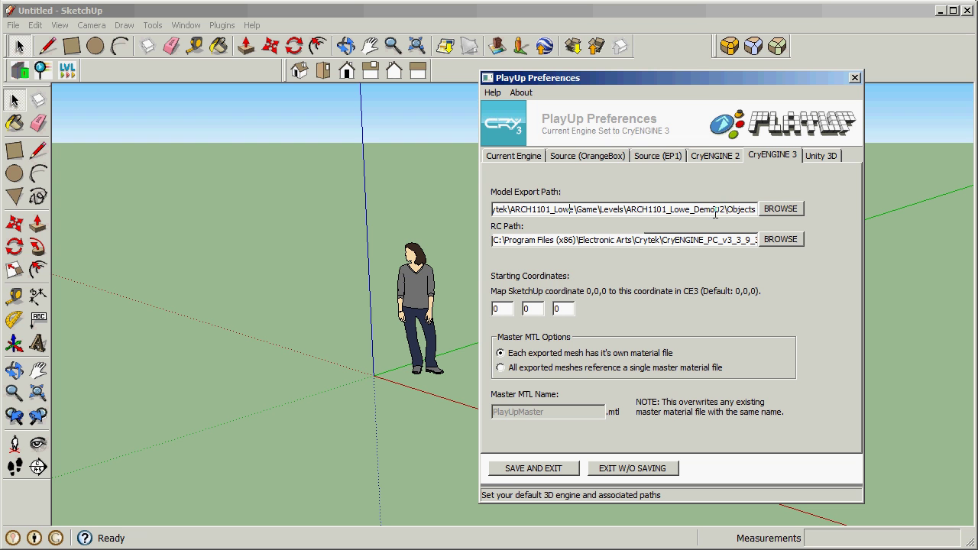
drag(735, 209, 769, 208)
click(739, 211)
Step: Browse for the RC path and open the folder C:\Program Files (x86)\Electronic Arts\Crytek\ARCH1101_Lowe
click(787, 241)
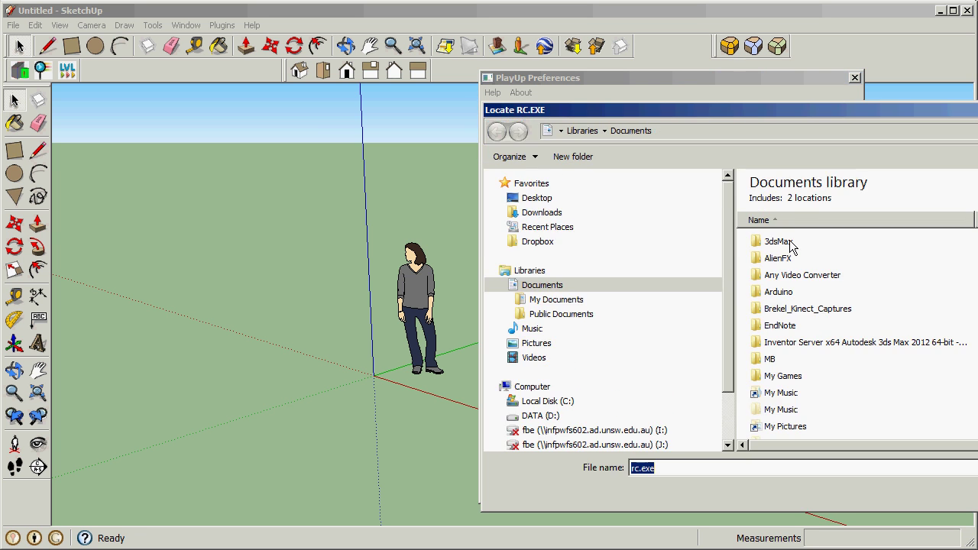
drag(872, 109, 631, 68)
click(294, 362)
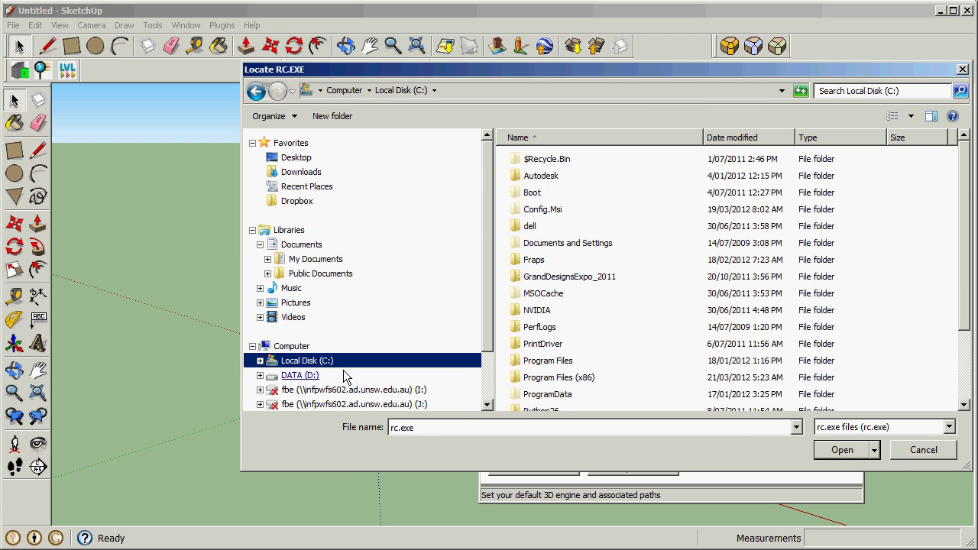
double_click(578, 379)
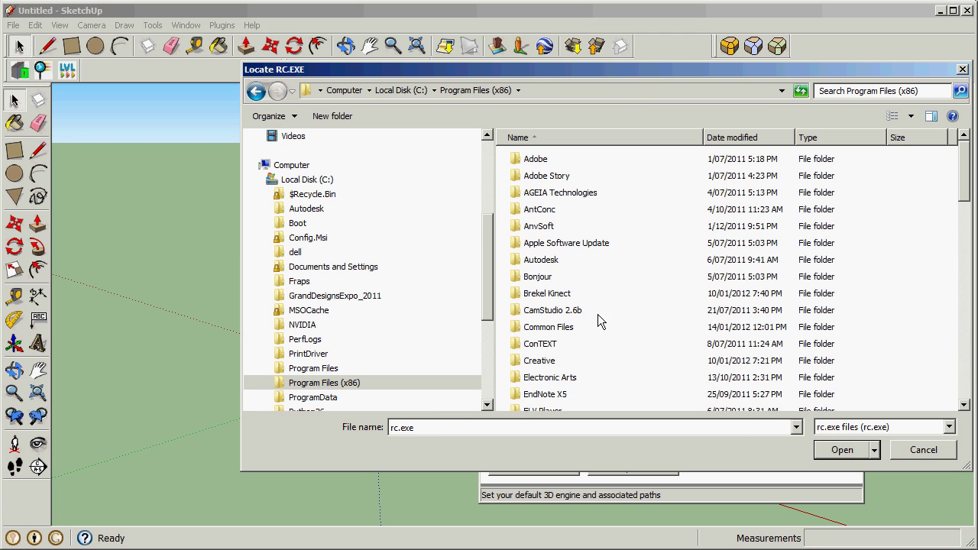
double_click(564, 379)
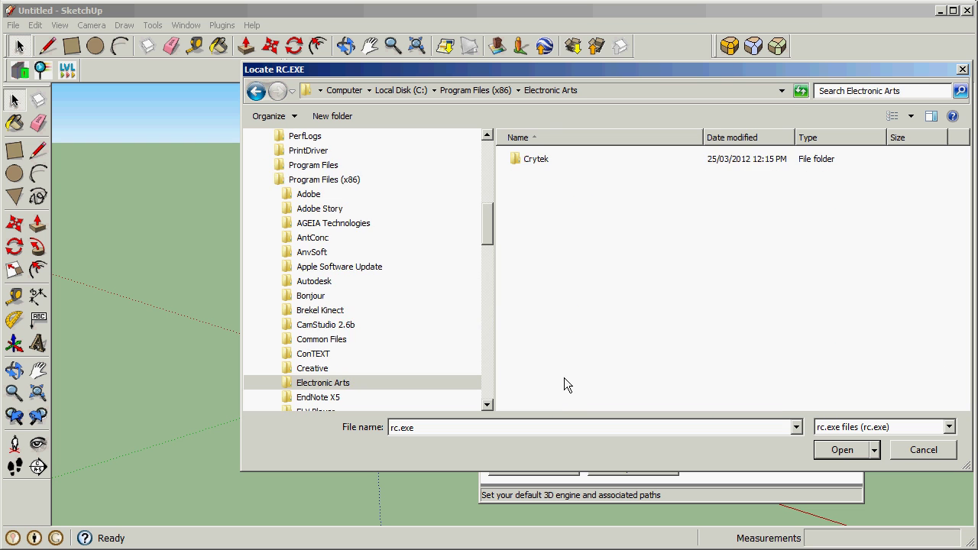
double_click(547, 157)
click(548, 162)
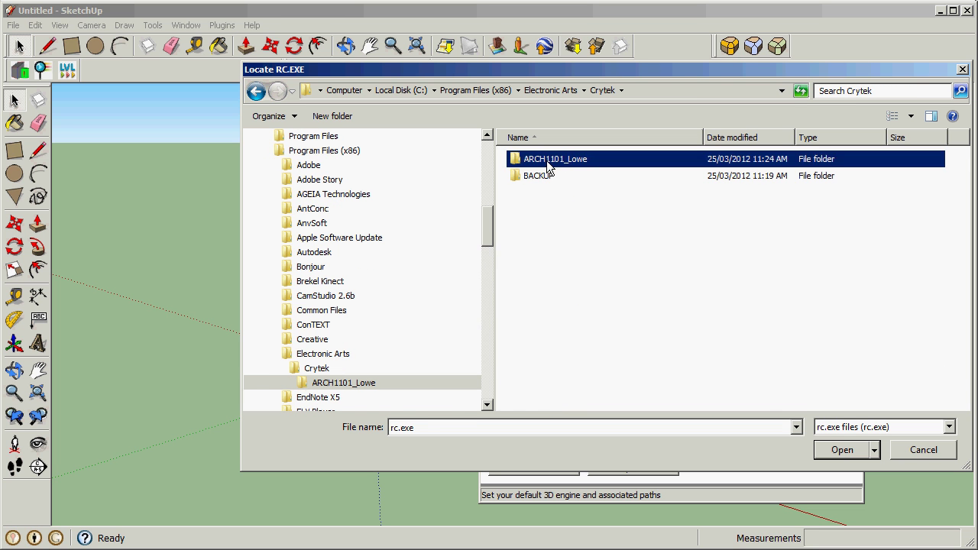
double_click(548, 161)
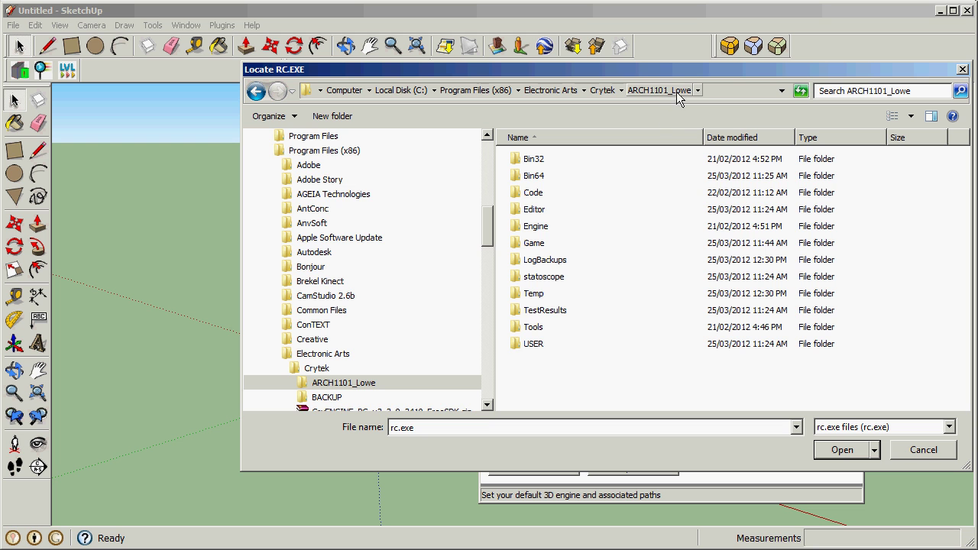
Step: Set the RC path to rc.exe in the project's Bin32\rc folder and check the end of the path
click(526, 161)
double_click(525, 162)
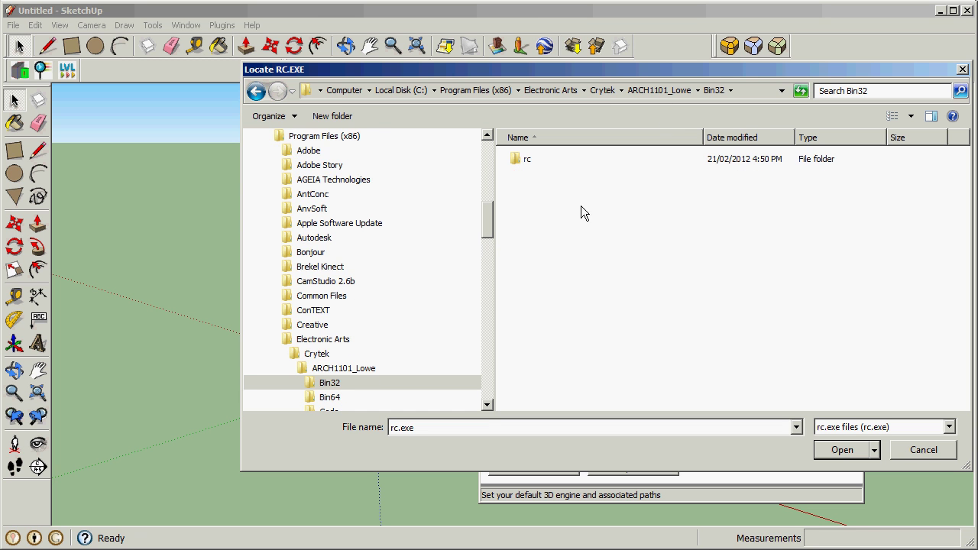
double_click(527, 161)
double_click(541, 171)
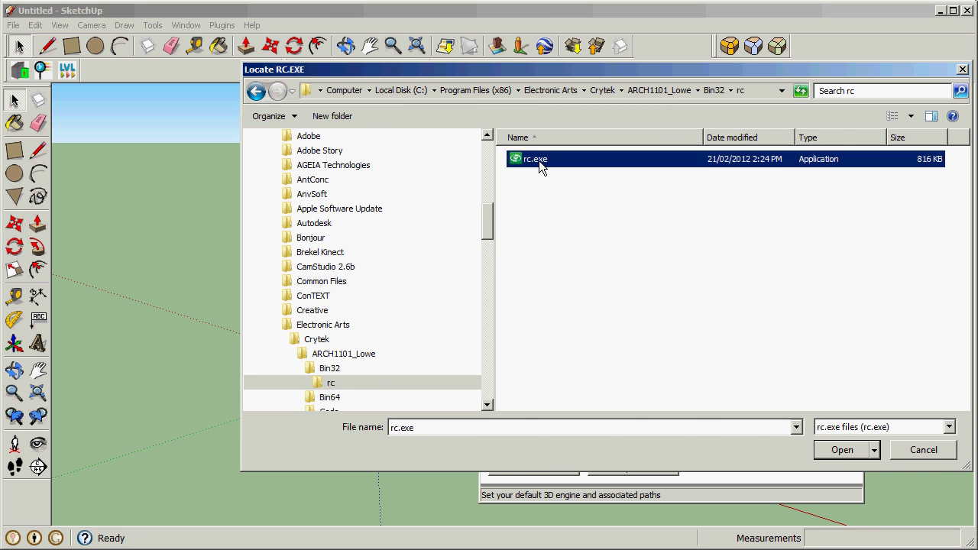
drag(748, 237, 766, 240)
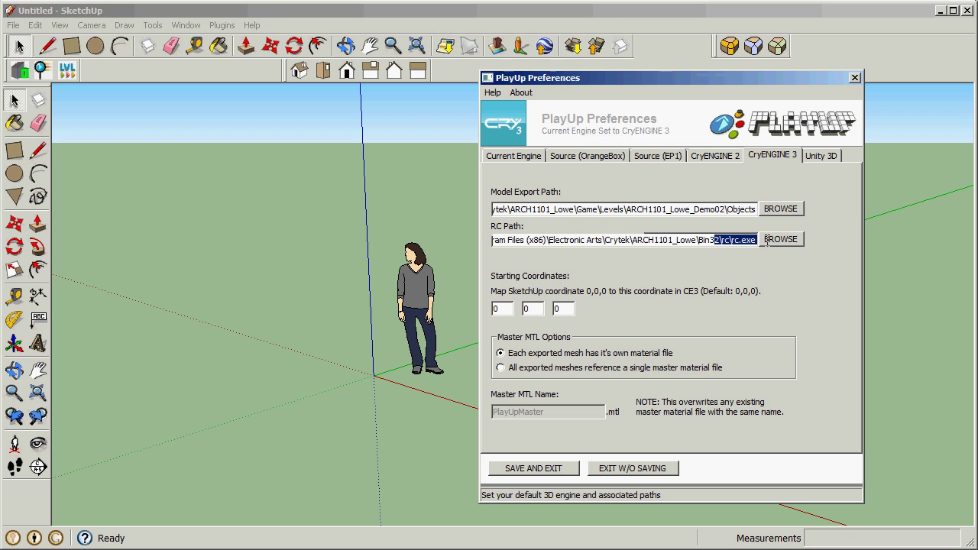
Step: Check the ends of the RC and model export paths, then save the PlayUp preferences and close them
click(730, 240)
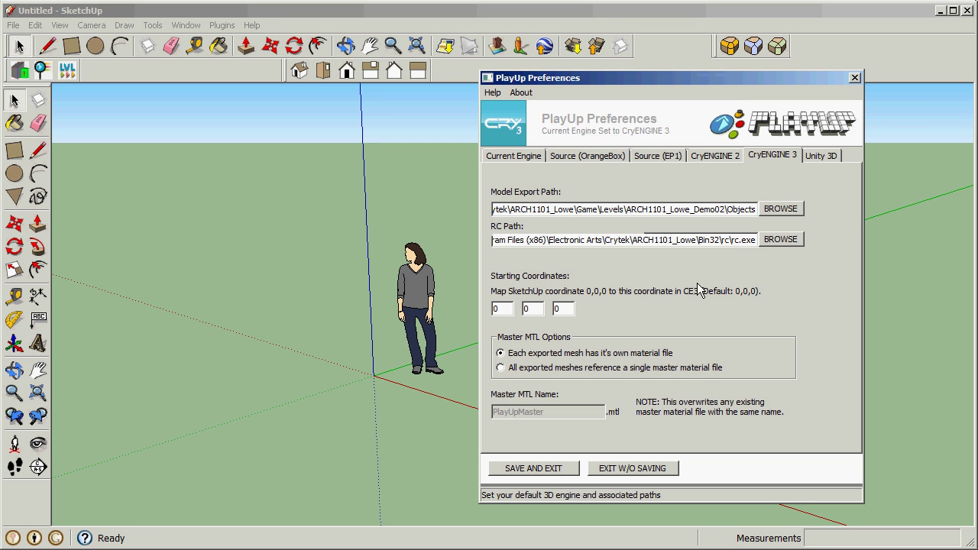
drag(700, 209, 769, 208)
click(742, 212)
click(556, 470)
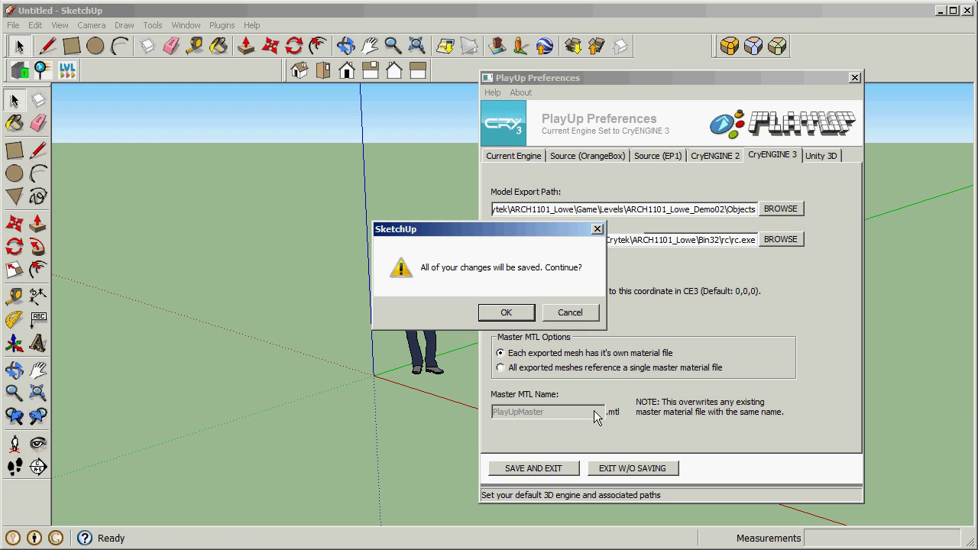
click(506, 313)
click(518, 313)
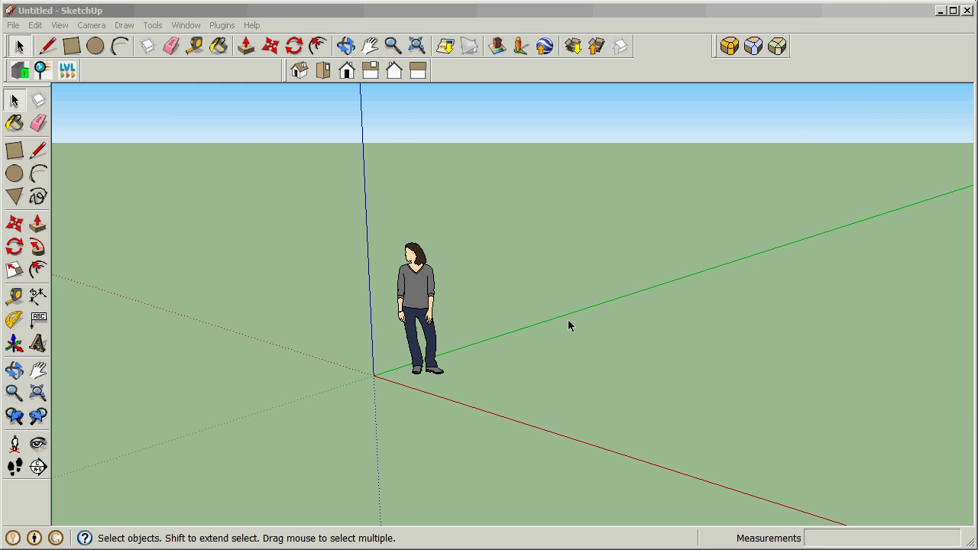
Step: Draw a ground rectangle about 5.30 by 3.40 m beside the figure and push/pull it up about 2.54 m into a box
click(416, 288)
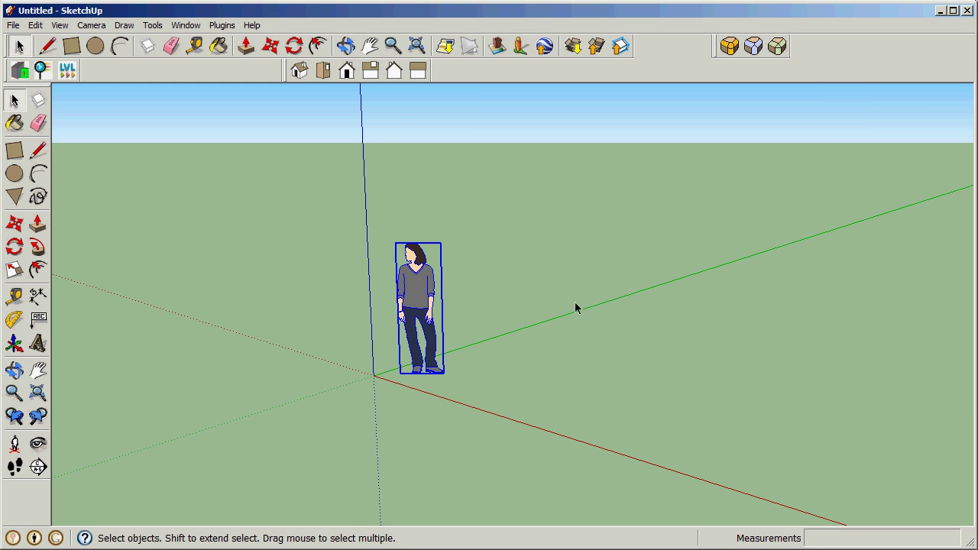
middle_drag(575, 308, 451, 344)
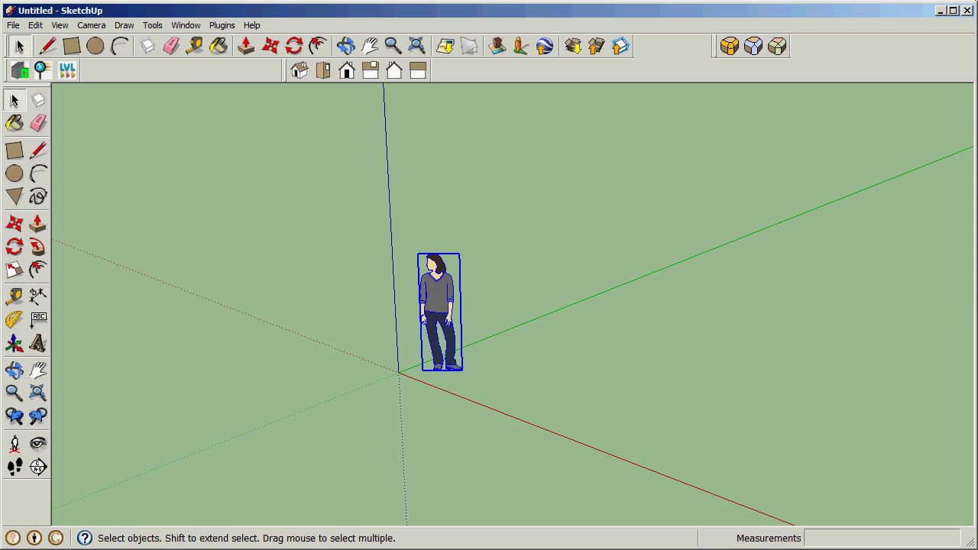
click(13, 152)
click(491, 357)
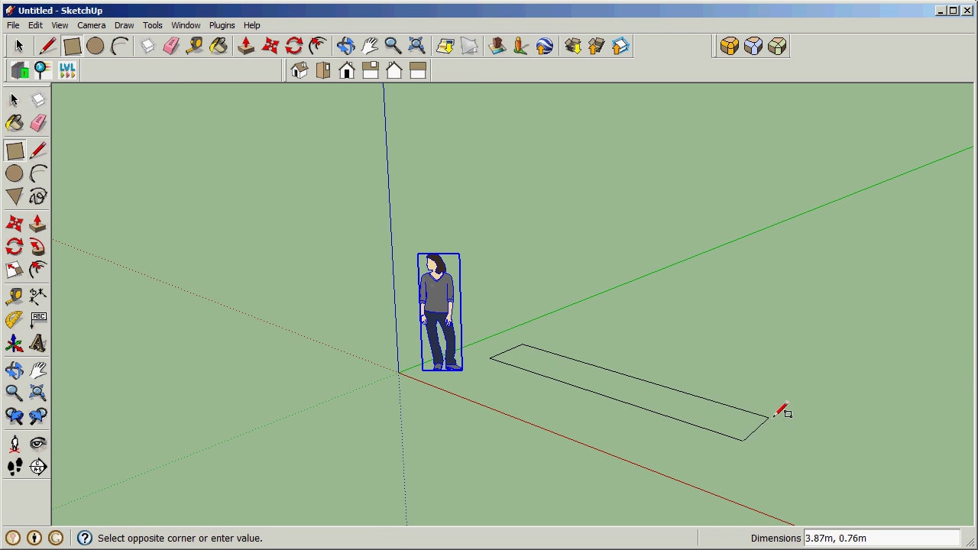
click(948, 379)
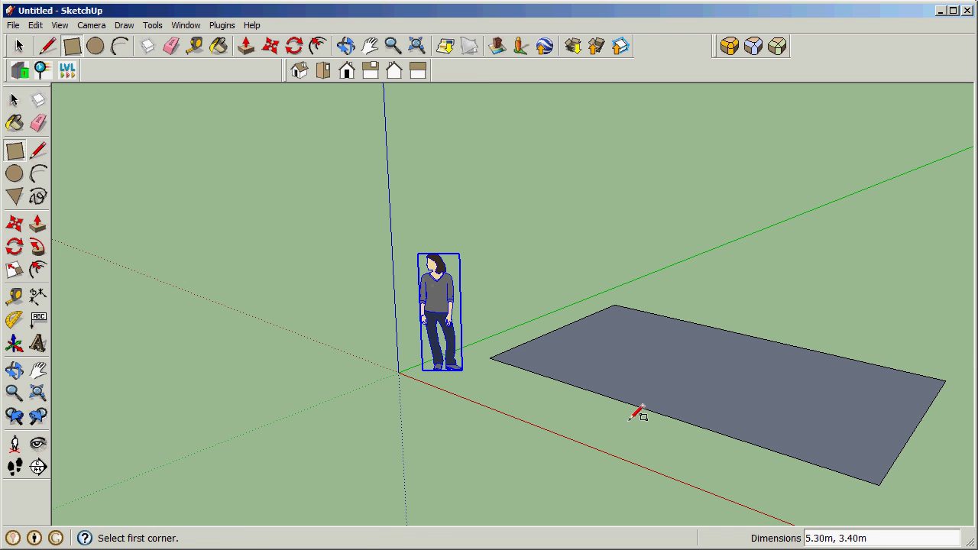
key(p)
click(638, 417)
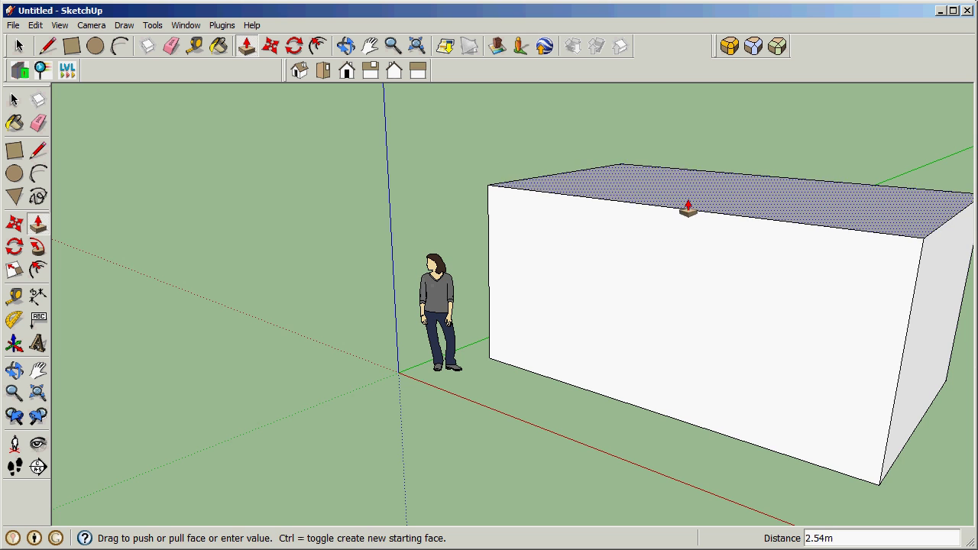
click(686, 207)
Step: Delete the default human figure standing near the origin
key(o)
drag(493, 403, 523, 448)
key(p)
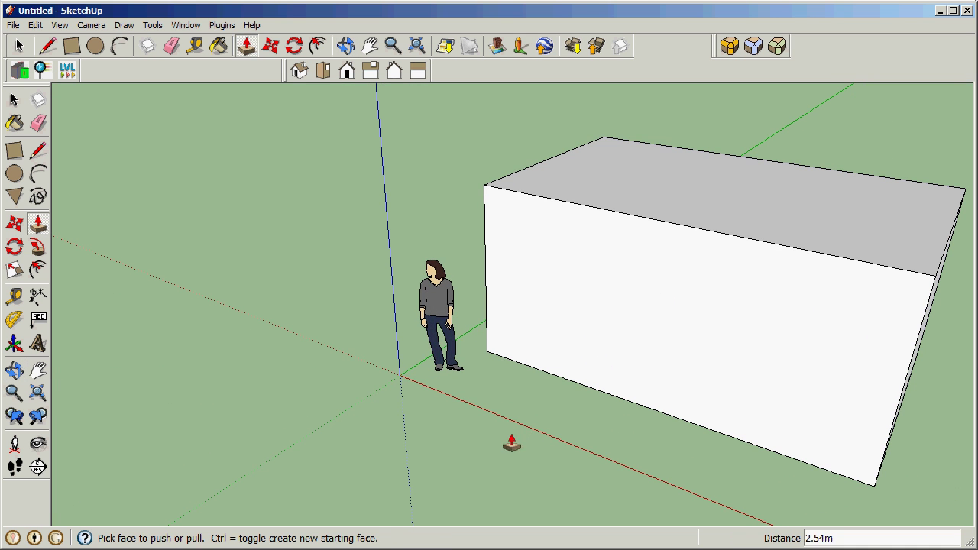
key(space)
click(420, 283)
key(Delete)
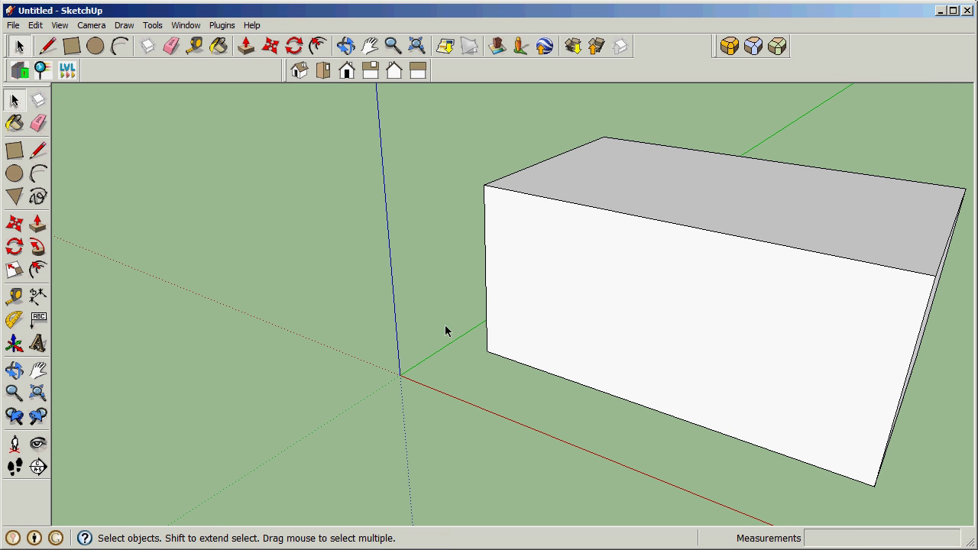
Step: Draw a rectangle down from the top edge of the box's long front face and push it inward, leaving a floor, side wall and back wall
key(r)
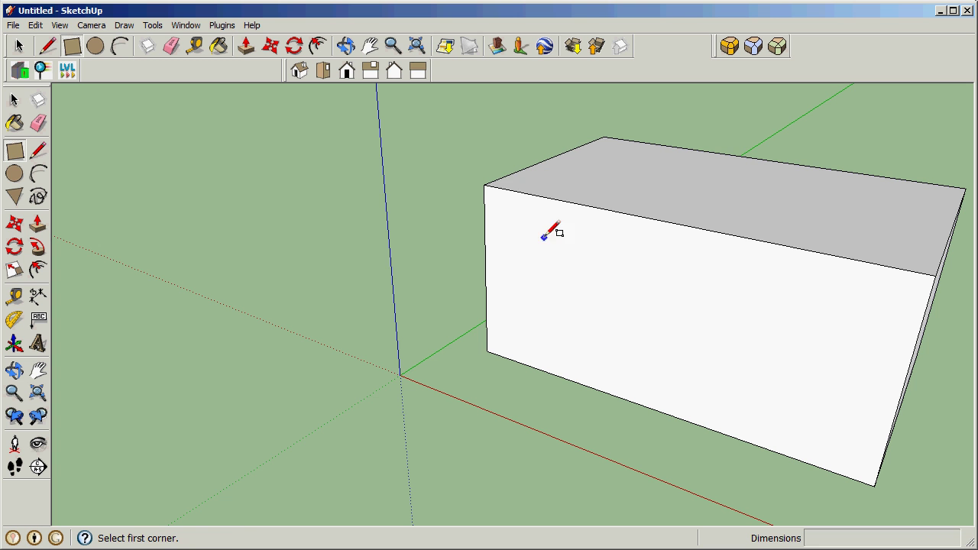
click(508, 189)
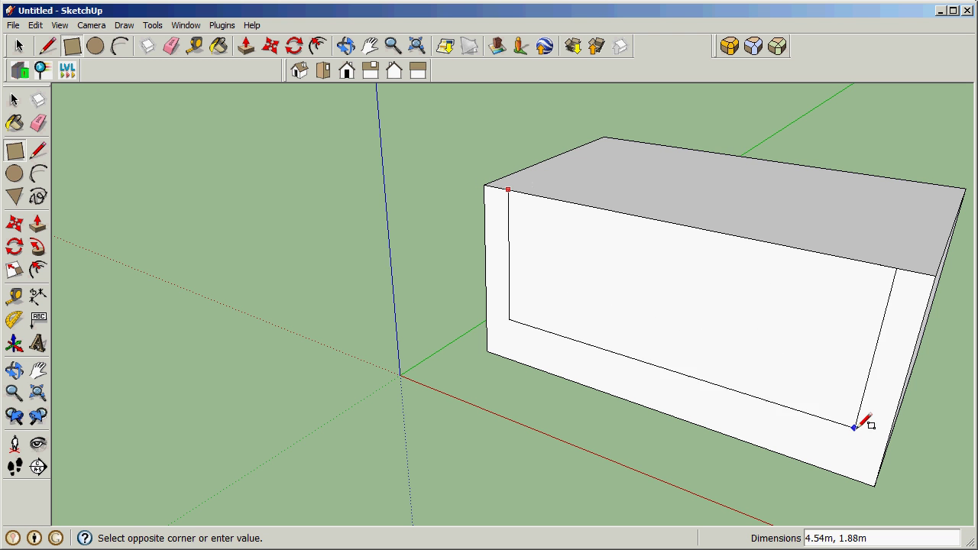
click(873, 452)
key(p)
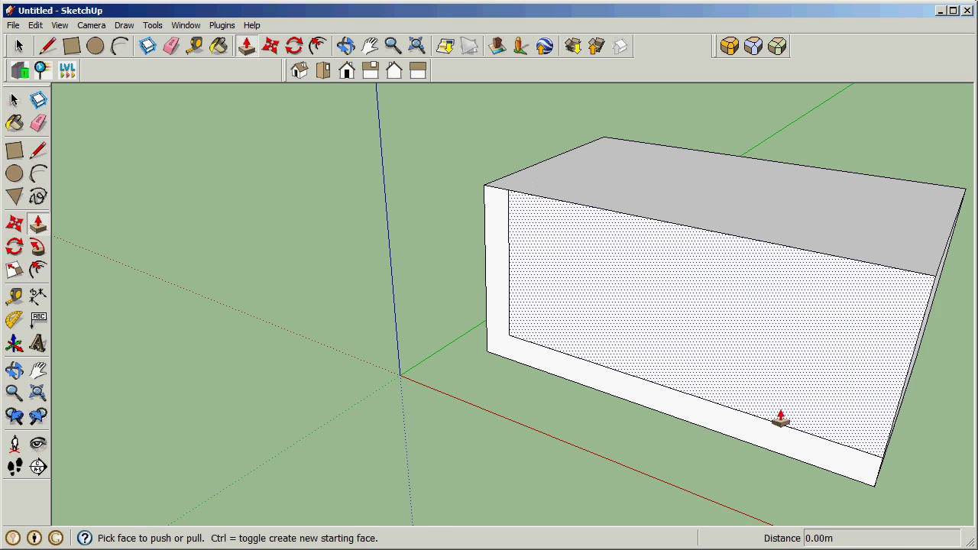
drag(780, 415, 792, 277)
middle_drag(797, 318, 714, 290)
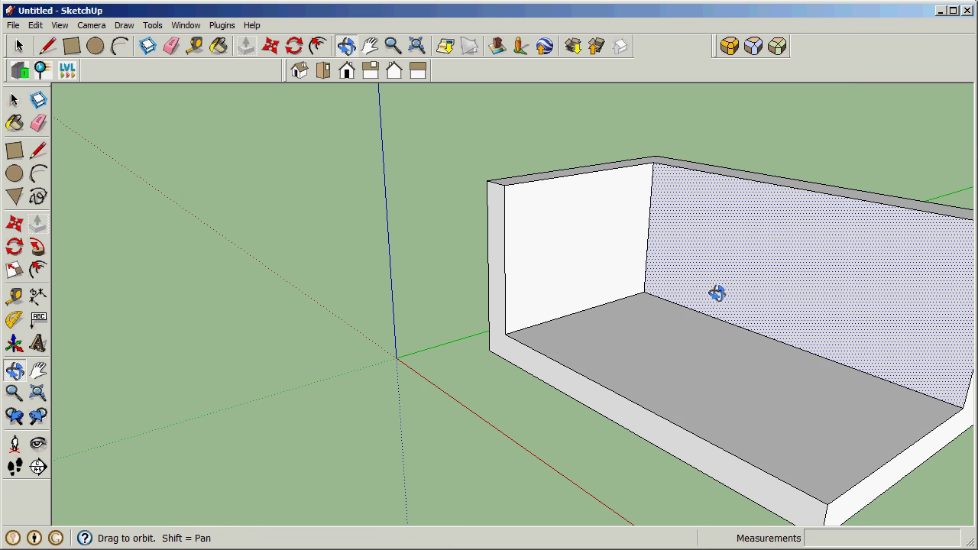
scroll(673, 322, down, 5)
Step: Draw a rectangle along the upper inside of the back wall and push/pull it about 12.78 m outward as a long roof slab
key(r)
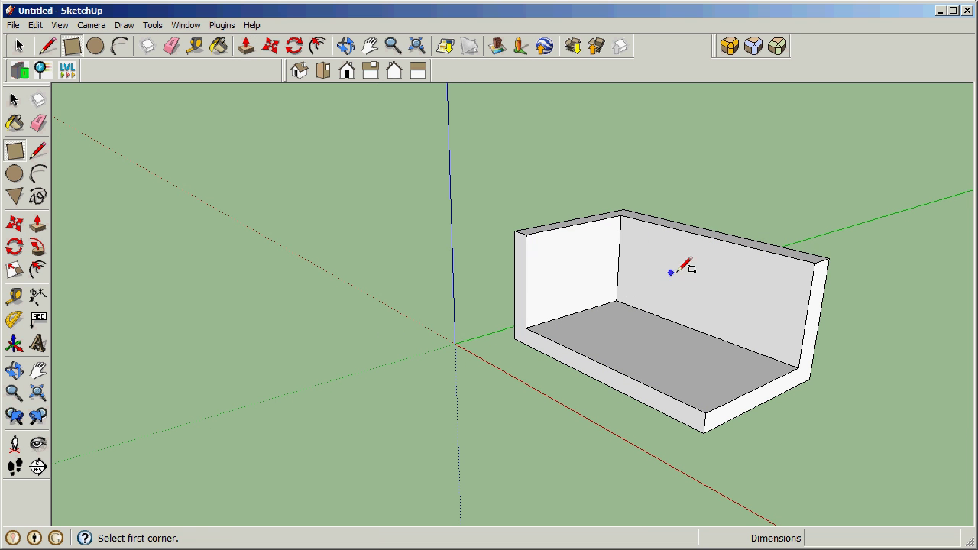
click(815, 263)
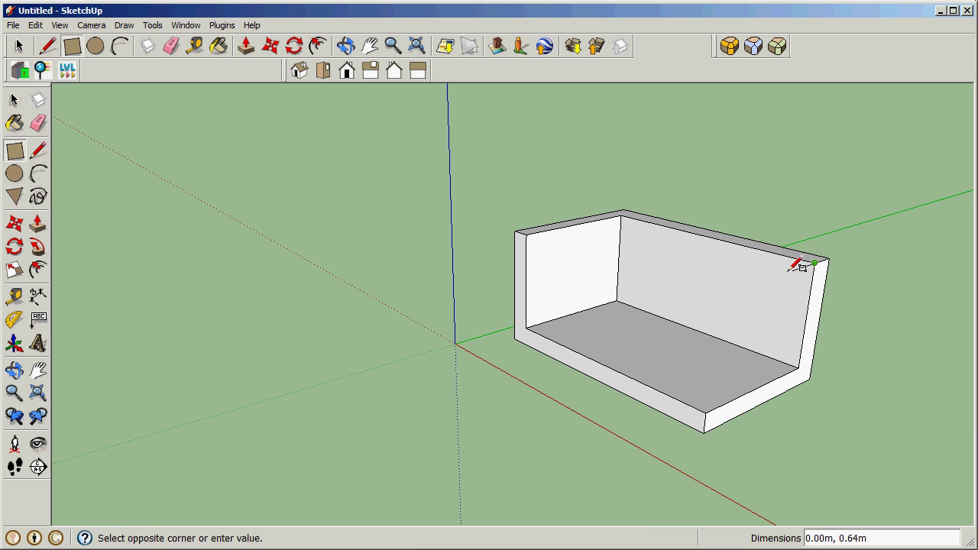
click(661, 246)
key(p)
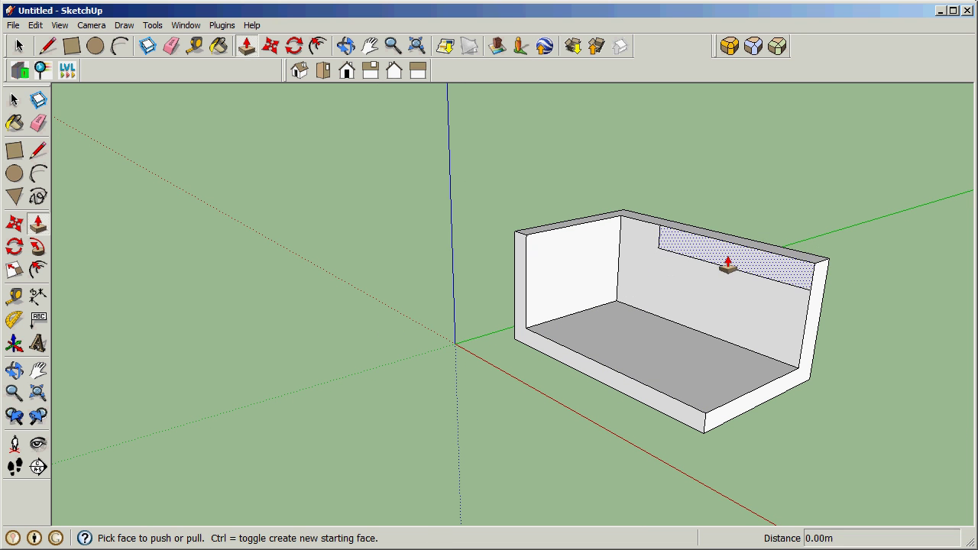
drag(727, 263, 69, 434)
click(124, 458)
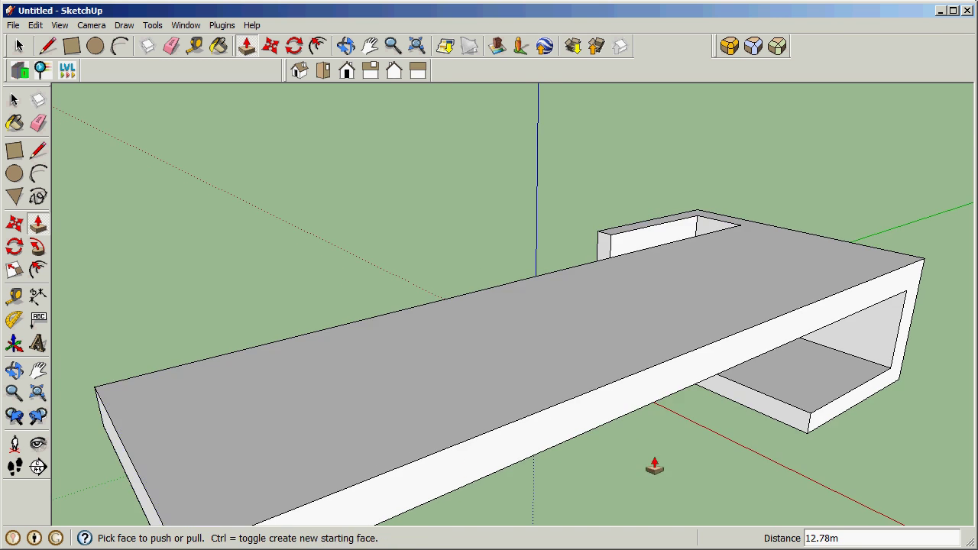
Step: Push the underside of the long roof slab up by about 0.20 m to thin it
middle_drag(652, 466, 666, 275)
click(659, 251)
click(655, 235)
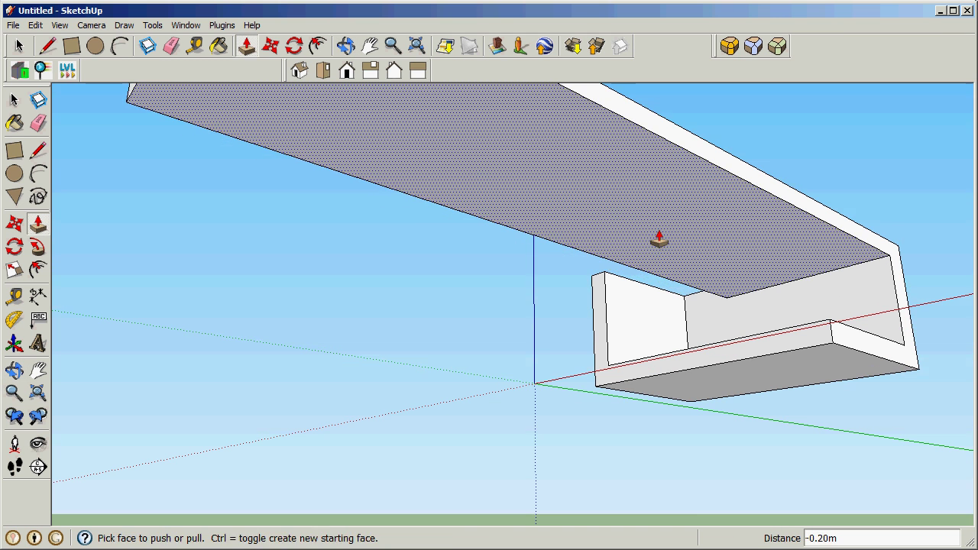
middle_drag(655, 235, 677, 419)
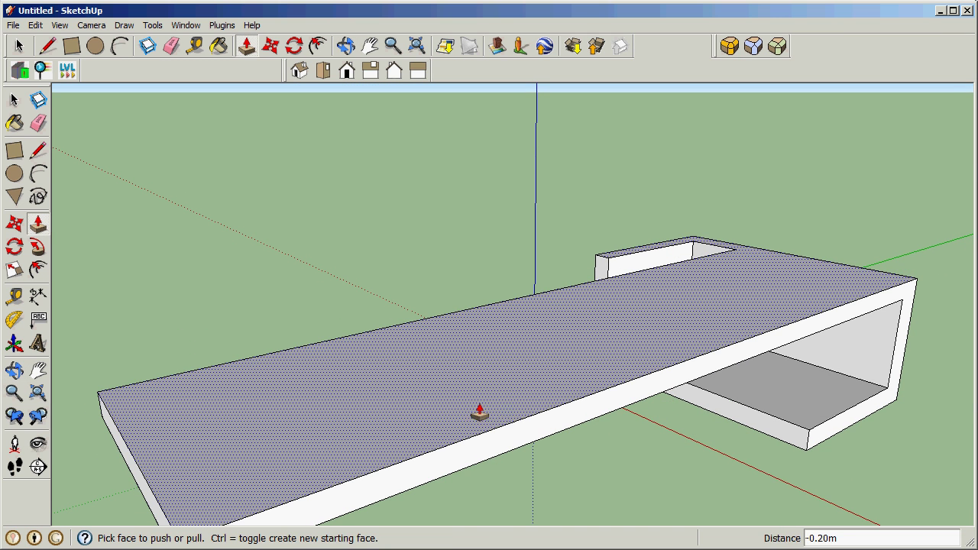
Step: Draw a rectangle on the overhanging part of the roof slab and push it down about 0.33 m to cut an opening through
key(r)
click(283, 386)
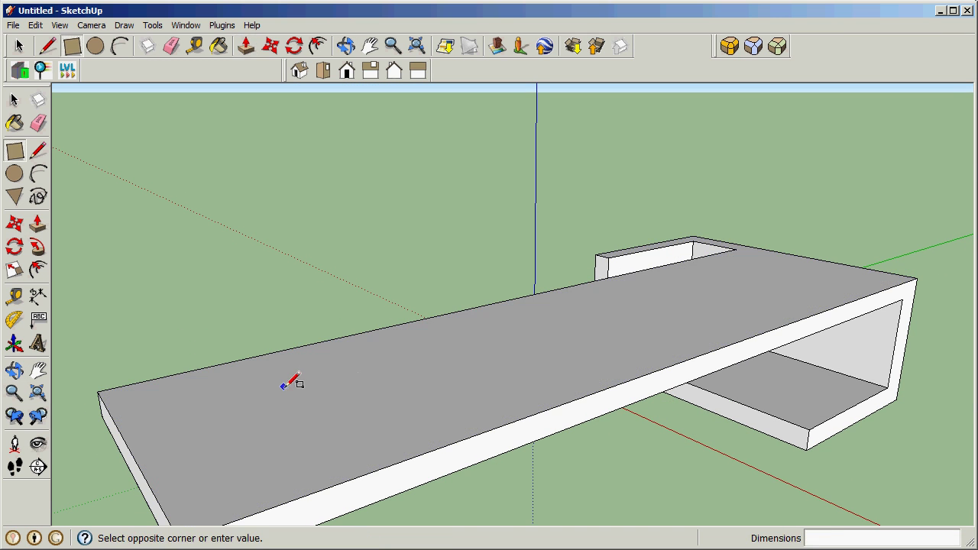
click(629, 367)
key(p)
click(535, 375)
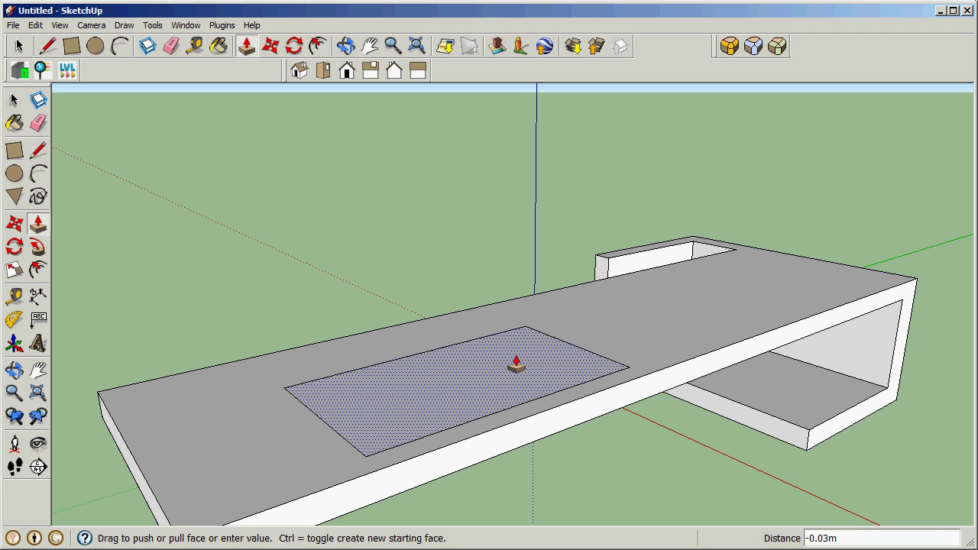
click(496, 380)
mouse_move(495, 380)
middle_down()
mouse_move(672, 395)
mouse_move(655, 406)
mouse_move(441, 382)
mouse_move(497, 440)
mouse_move(581, 377)
middle_up()
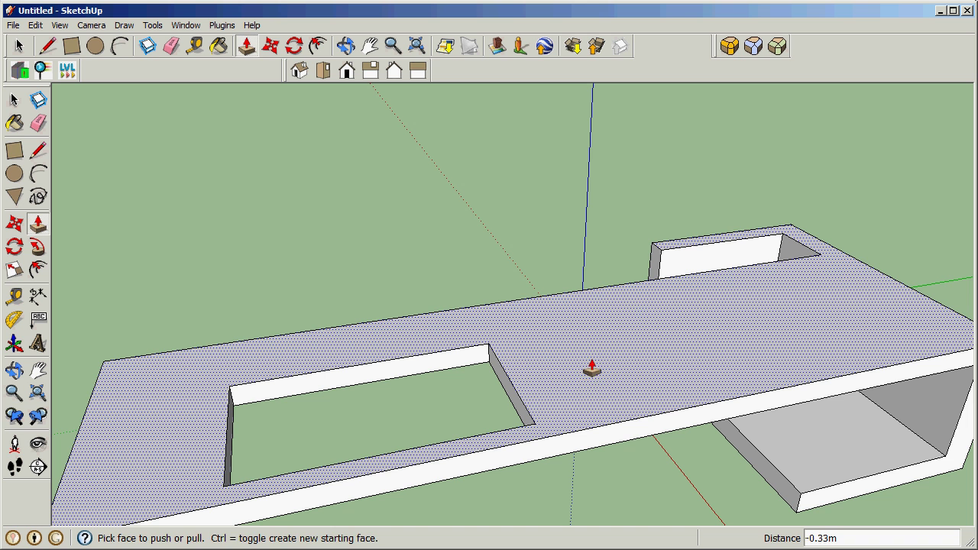
Step: Draw a rectangle about 2.93 by 3.31 m from the slab's long edge and push it down about 0.33 m to cut a notch
key(r)
click(515, 301)
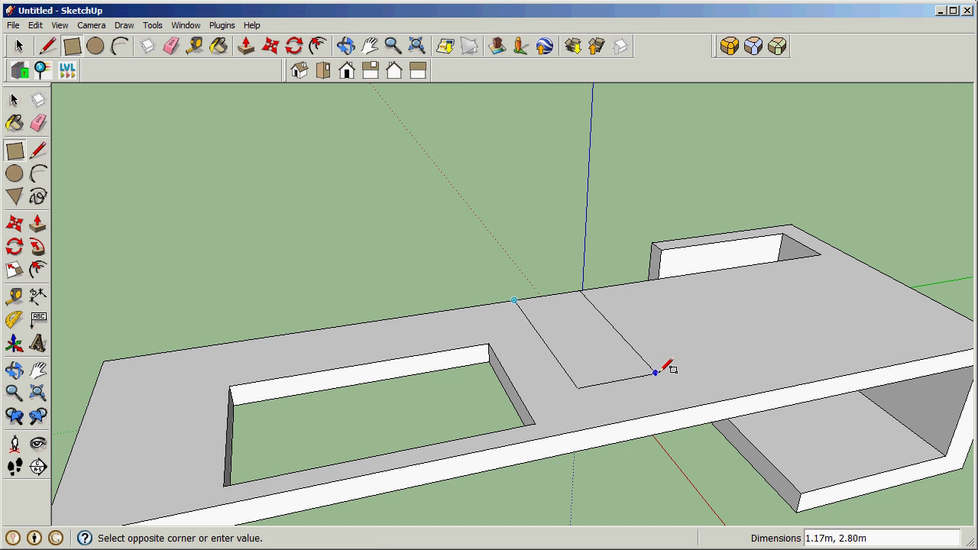
click(789, 366)
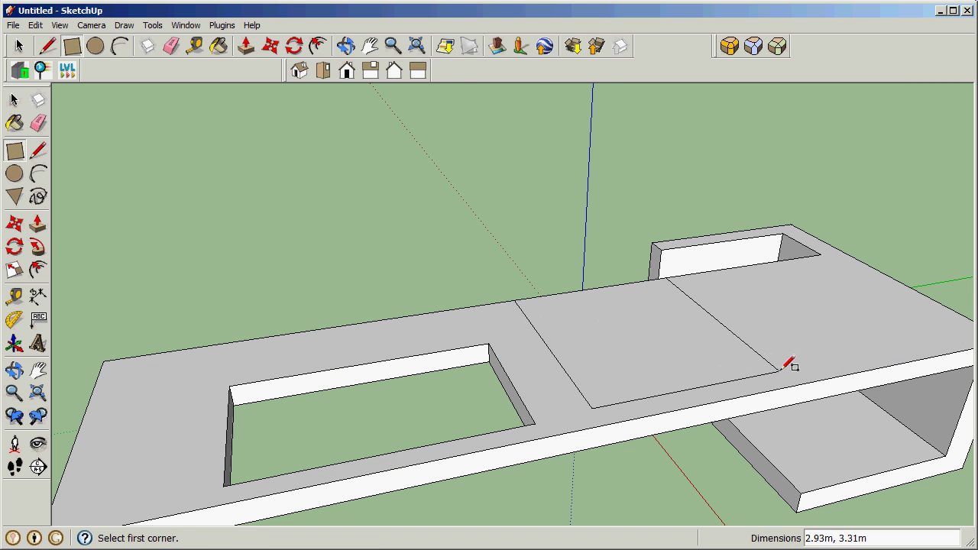
middle_drag(790, 367, 940, 386)
key(p)
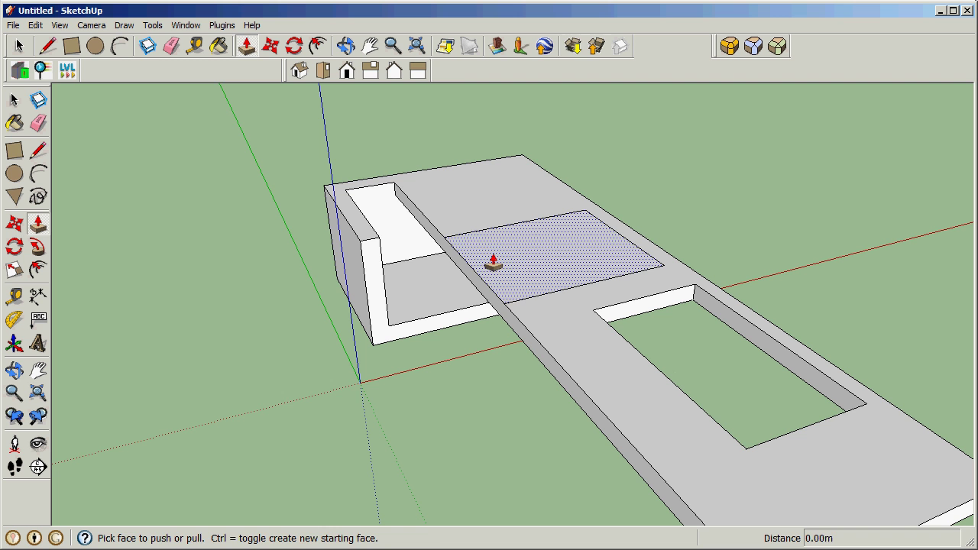
drag(541, 252, 524, 268)
middle_drag(524, 268, 489, 411)
middle_drag(690, 395, 586, 411)
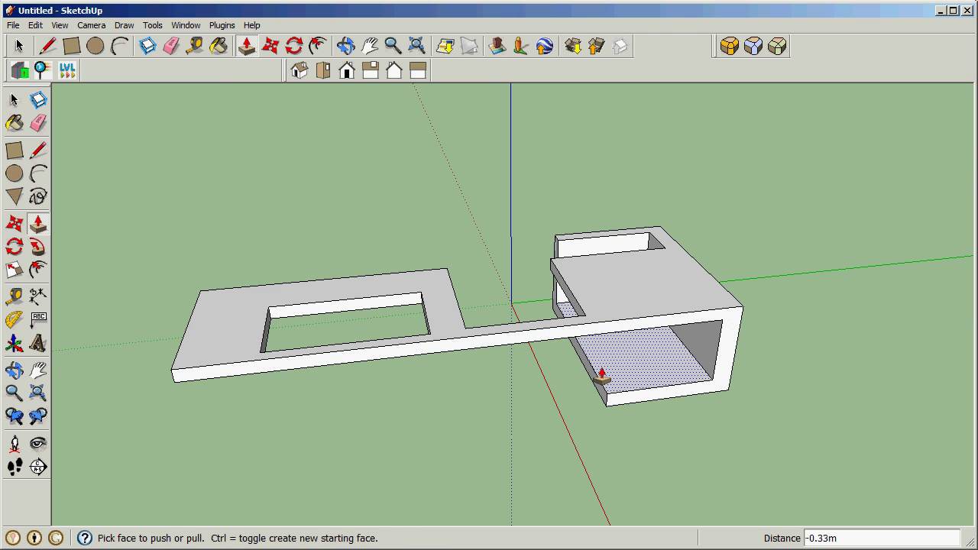
Step: Draw a strip about 3.32 by 0.61 m on the roof along the notch and push/pull it up into a tall wall
key(r)
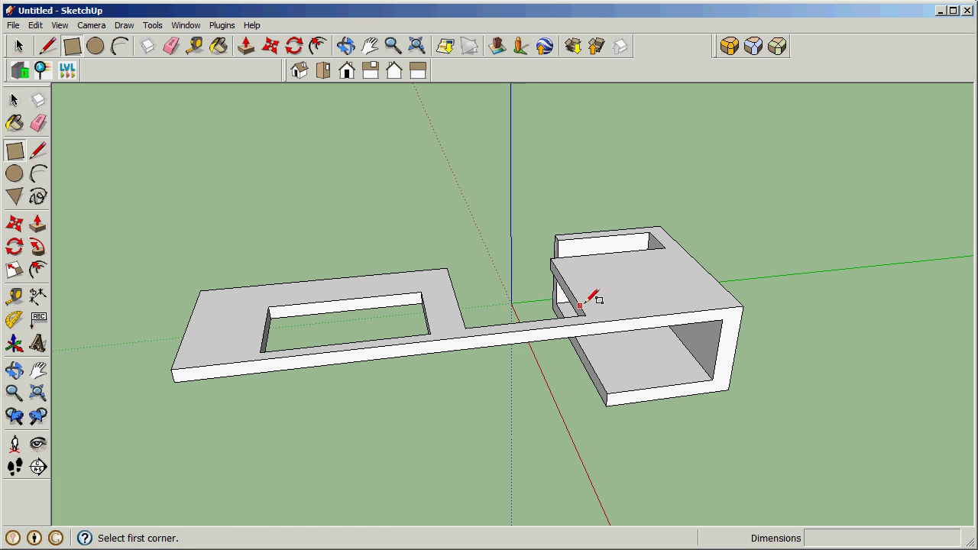
click(551, 257)
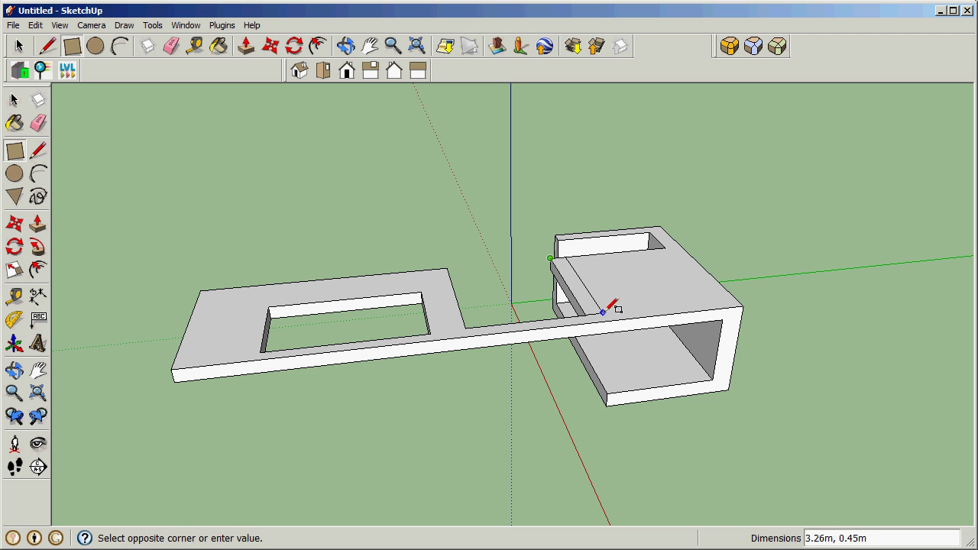
click(612, 310)
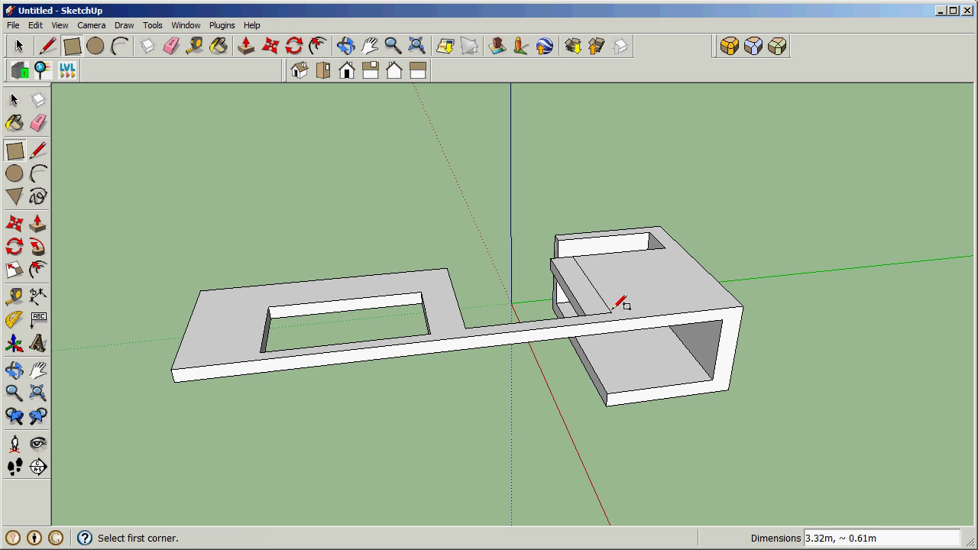
key(p)
click(586, 295)
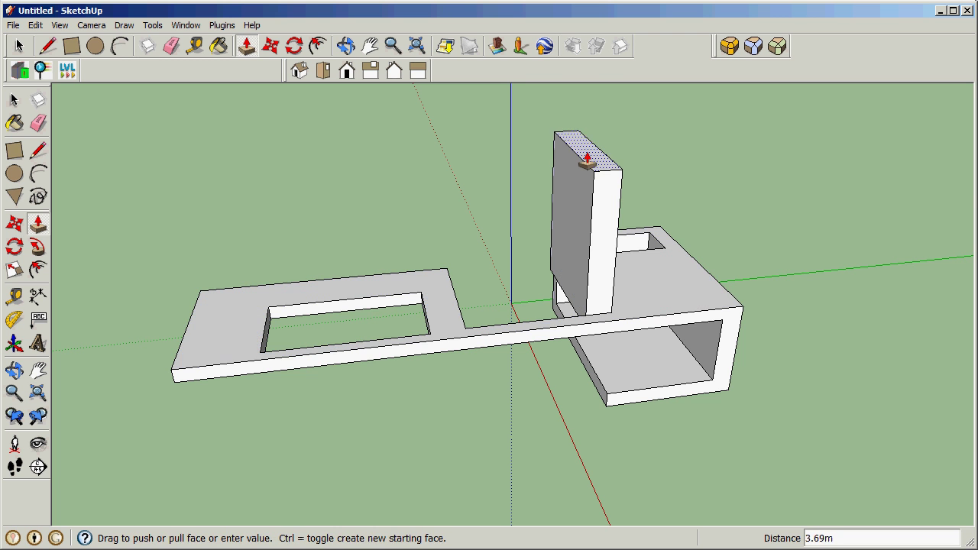
click(586, 145)
Step: Push the roof-side face of the tall wall inward by about 0.43 m to thin it
middle_drag(714, 313, 476, 313)
click(556, 255)
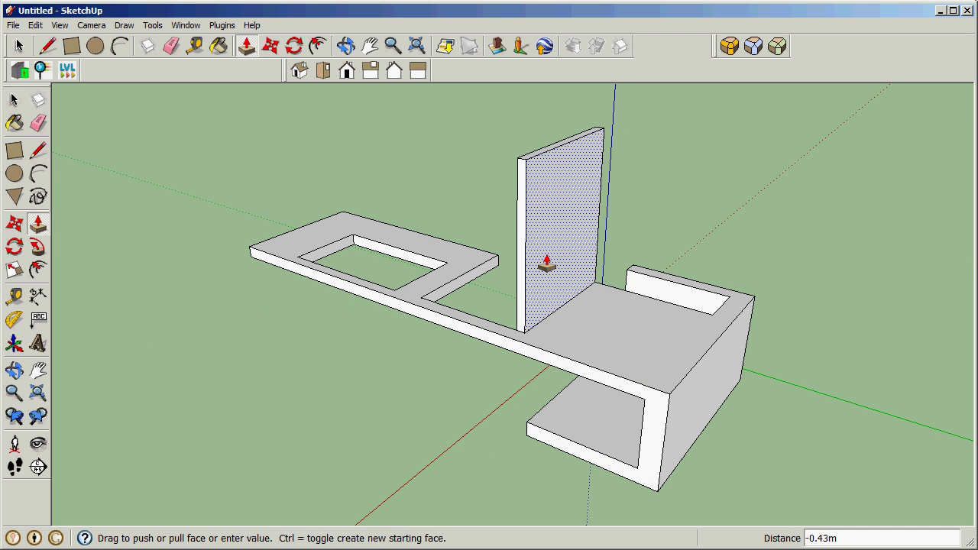
click(547, 264)
middle_drag(524, 408, 852, 400)
key(space)
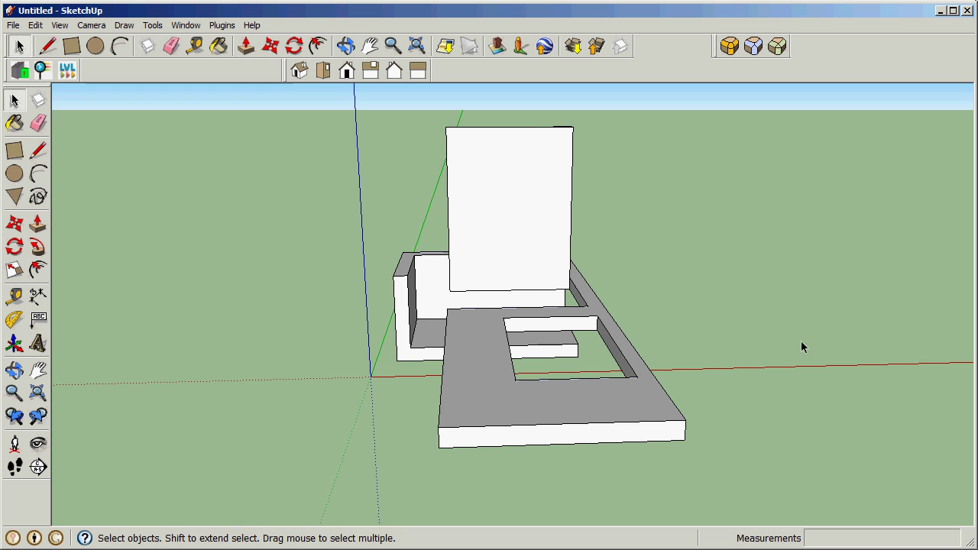
Step: Paint every face of the connected model with the Brick_Rough_Tan material from Brick and Cladding
middle_drag(801, 343, 574, 426)
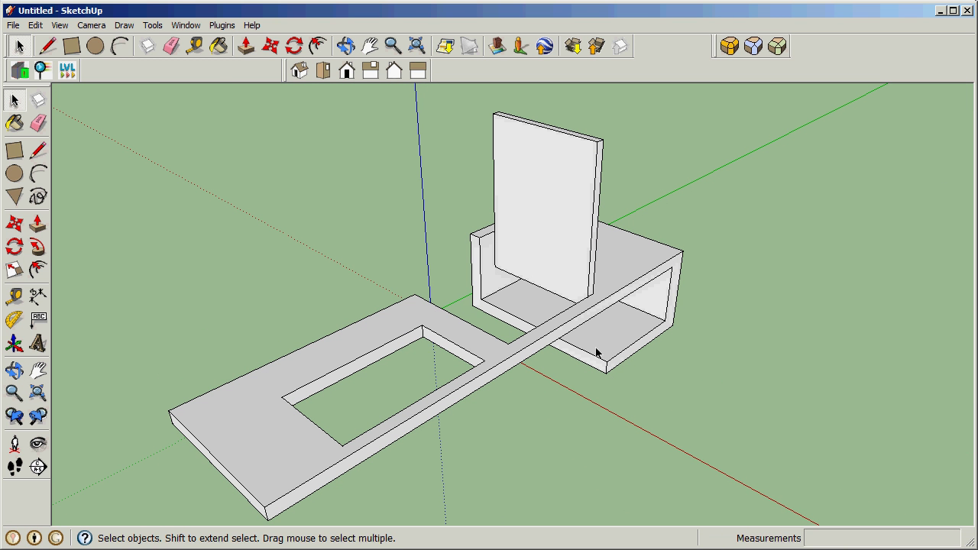
click(219, 46)
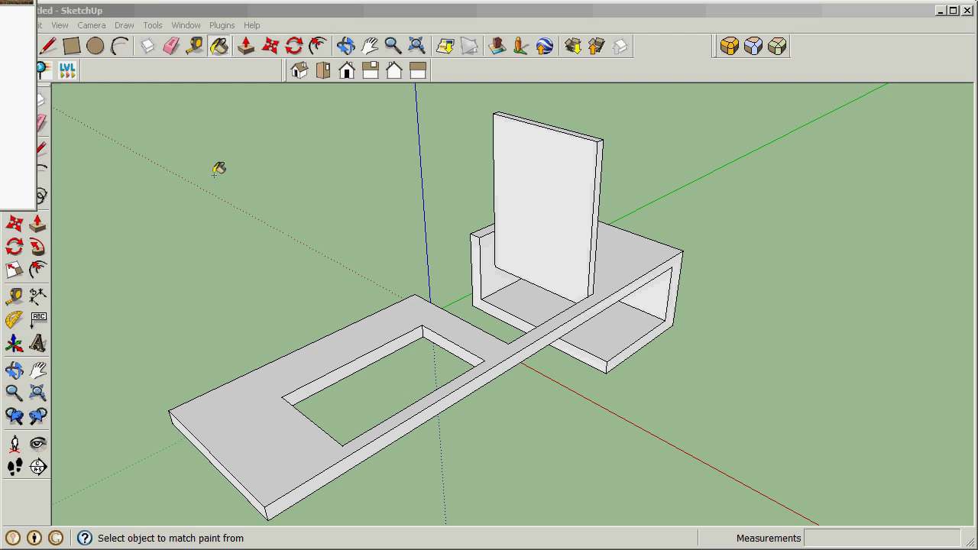
drag(16, 2, 318, 88)
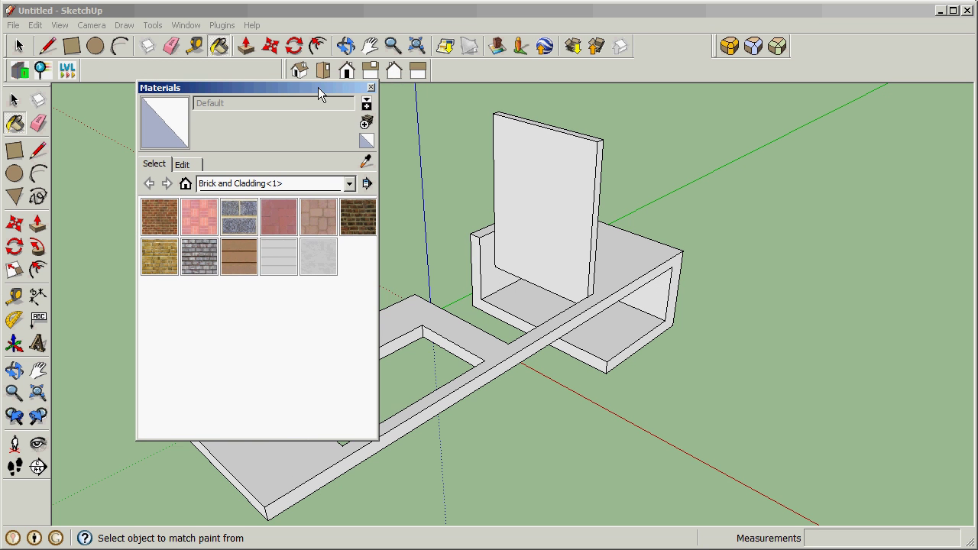
click(165, 258)
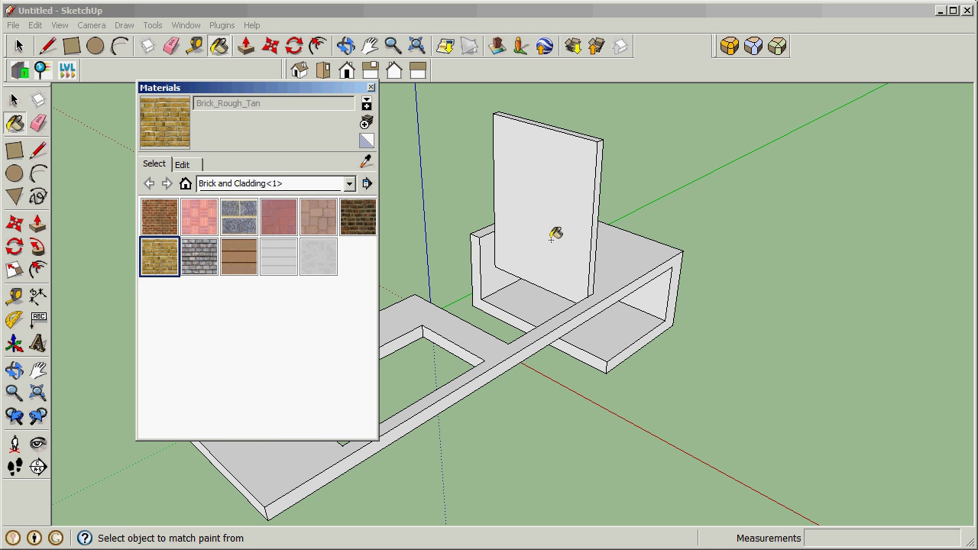
key(space)
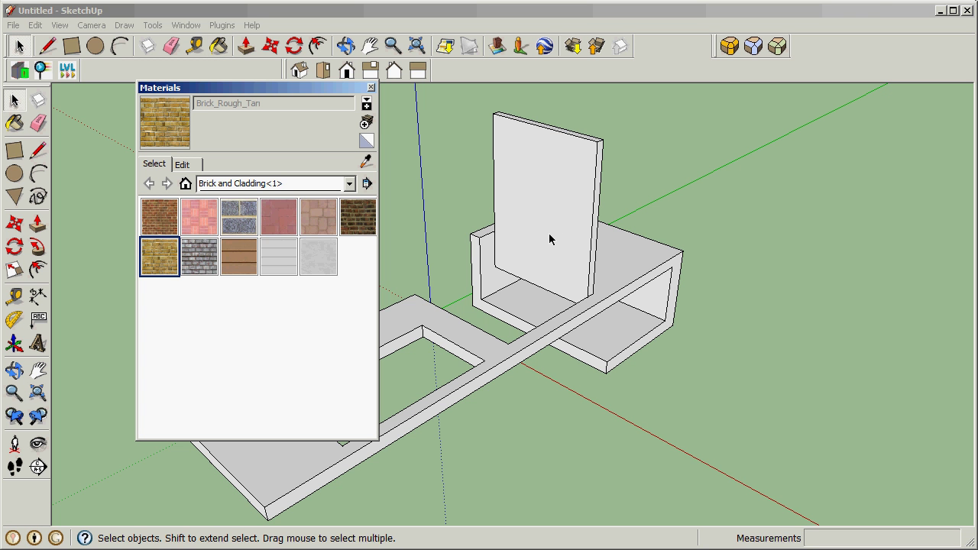
triple_click(550, 235)
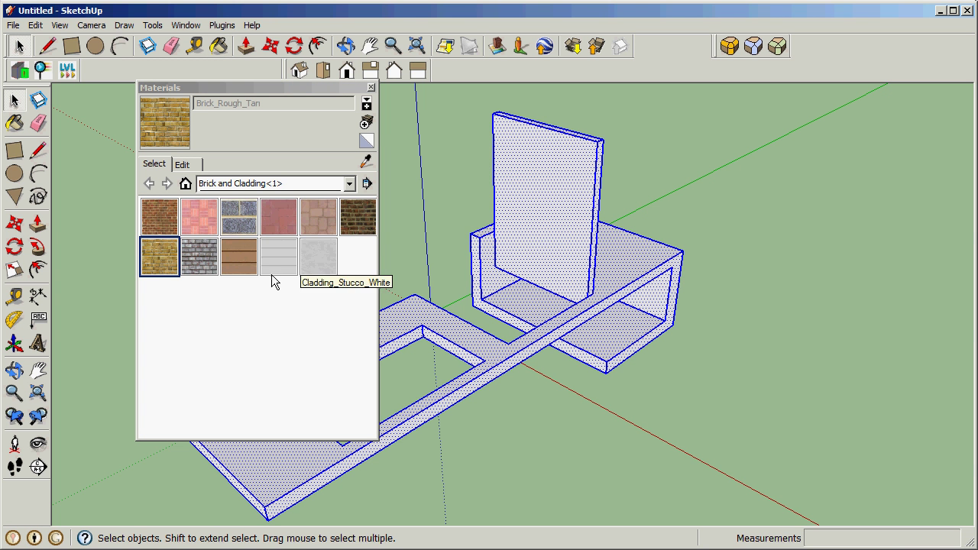
click(170, 262)
click(549, 218)
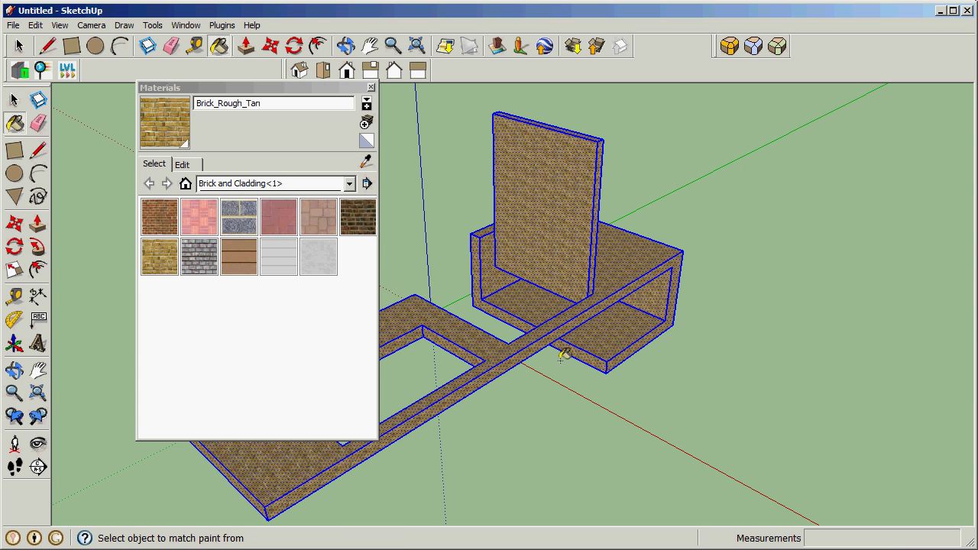
mouse_move(561, 356)
middle_down()
mouse_move(550, 240)
mouse_move(468, 338)
mouse_move(609, 389)
mouse_move(560, 353)
middle_up()
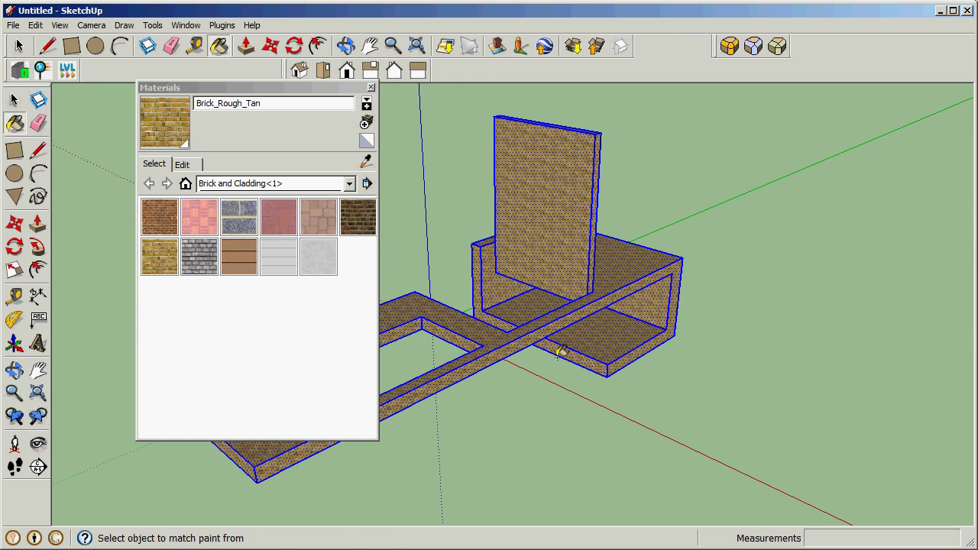
Step: Paint the inner wall face of the open box with Color_A01 red from the Colors library
key(space)
click(650, 312)
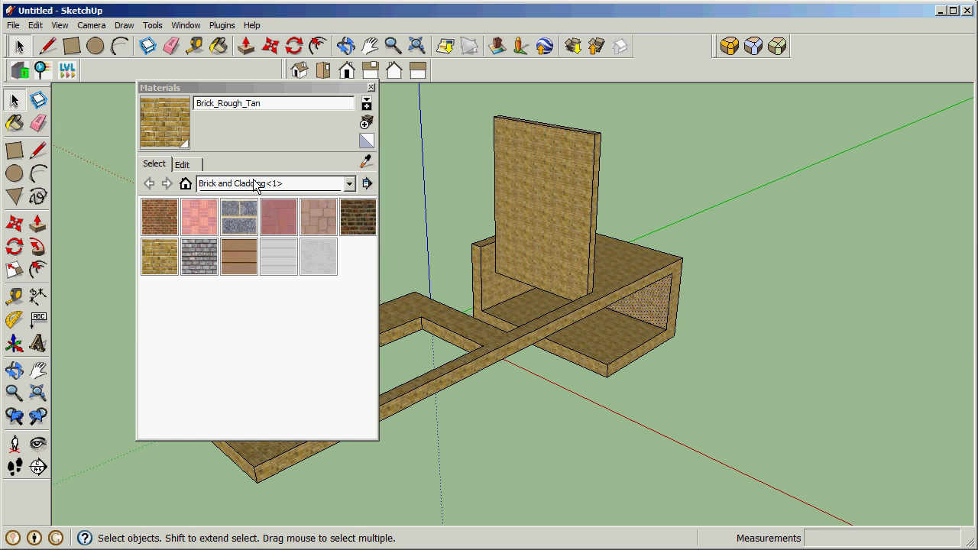
click(349, 185)
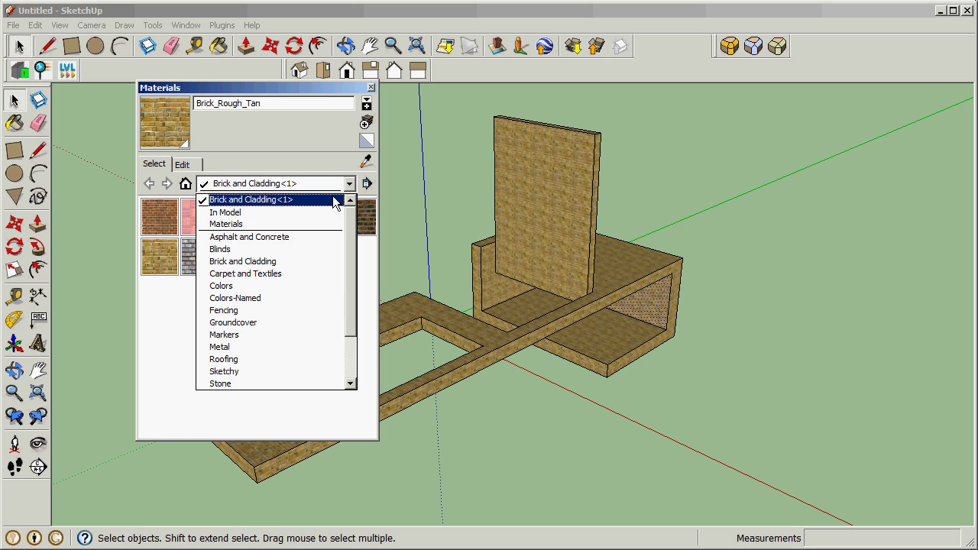
click(286, 289)
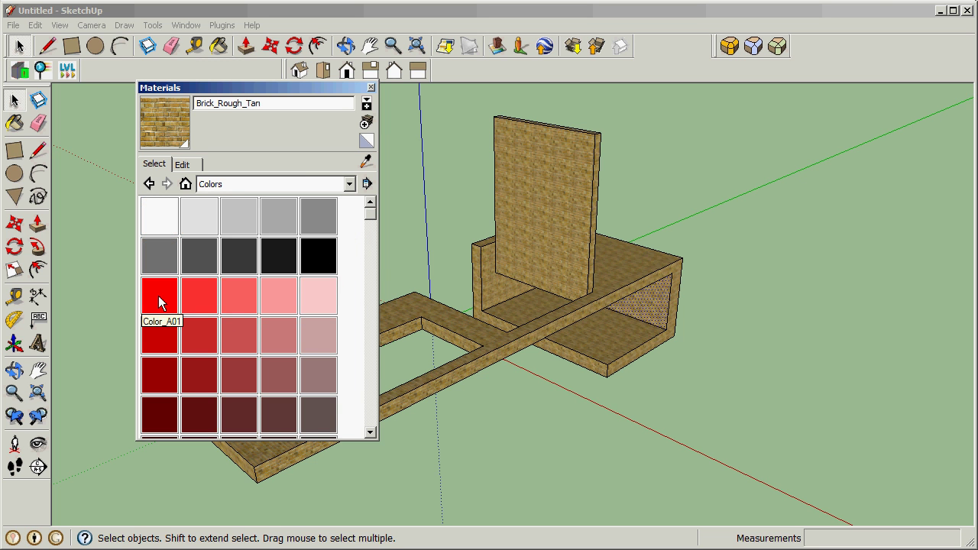
click(159, 298)
click(665, 304)
Step: Paint the box's outer end wall, the slab's edge faces and the opening's inner side face with Color_A01 red
mouse_move(646, 315)
middle_down()
mouse_move(612, 334)
mouse_move(412, 276)
mouse_move(698, 332)
mouse_move(931, 335)
mouse_move(795, 372)
mouse_move(900, 405)
mouse_move(878, 406)
middle_up()
click(410, 374)
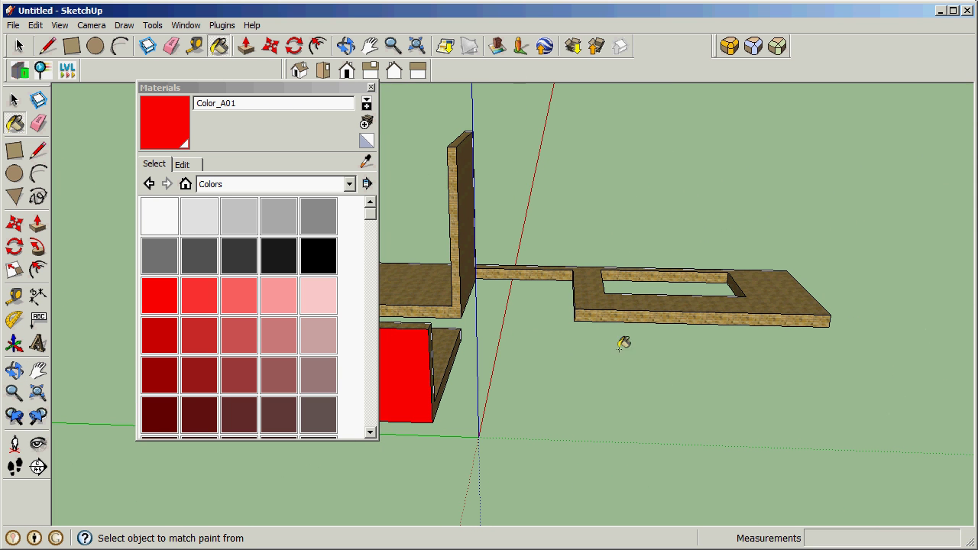
click(659, 312)
mouse_move(655, 312)
middle_down()
mouse_move(629, 354)
mouse_move(646, 287)
middle_up()
click(646, 291)
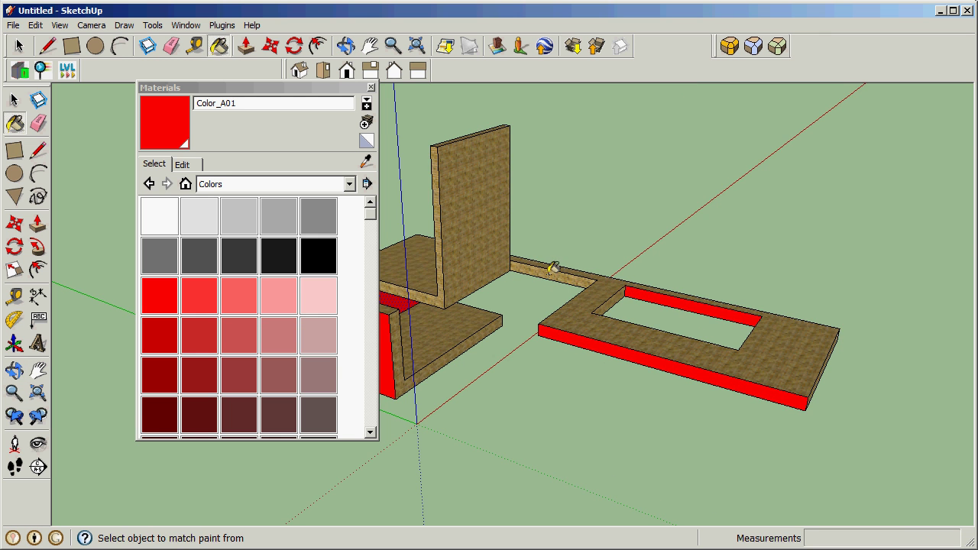
click(553, 268)
middle_drag(553, 329, 478, 327)
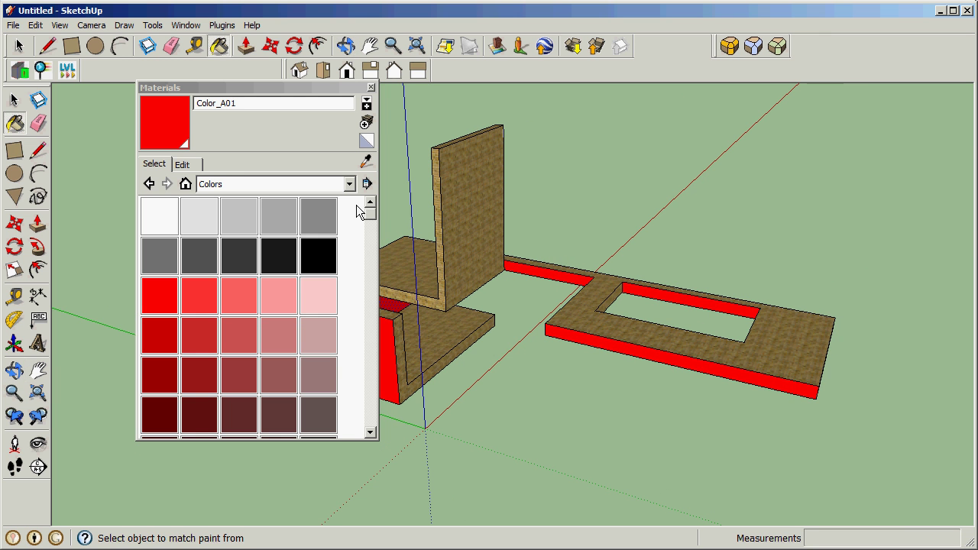
Step: Apply Translucent_Glass_Blue from the Translucent library to faces of the tall wall, and undo the last paint action
click(347, 184)
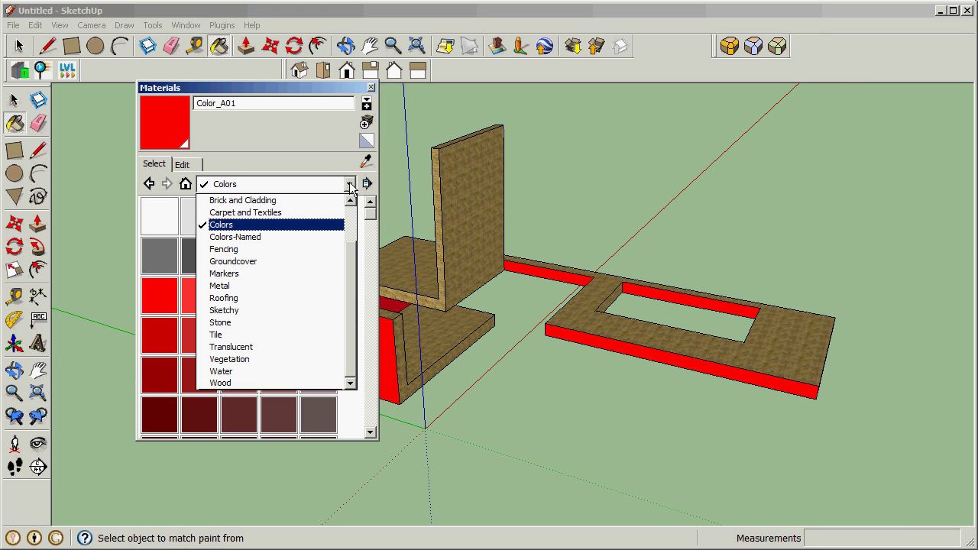
click(294, 347)
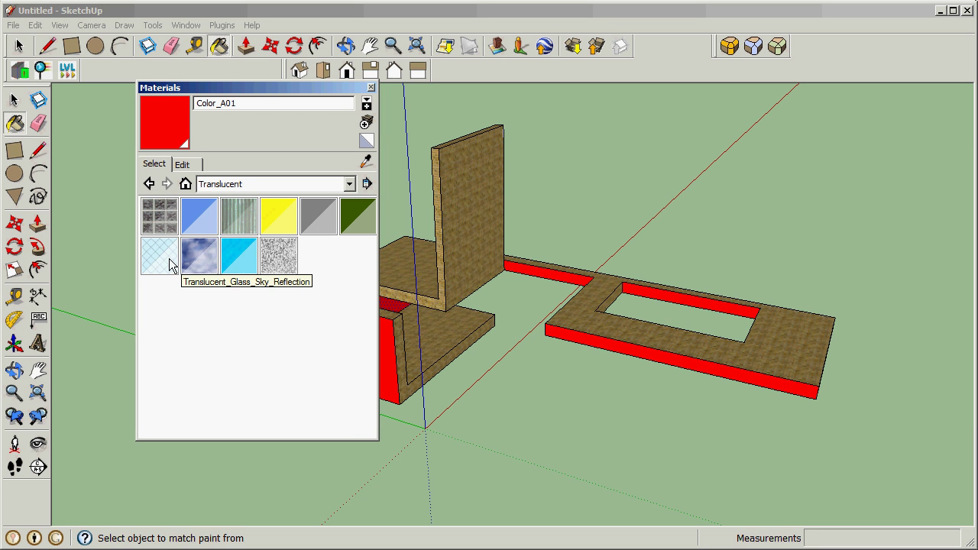
click(201, 214)
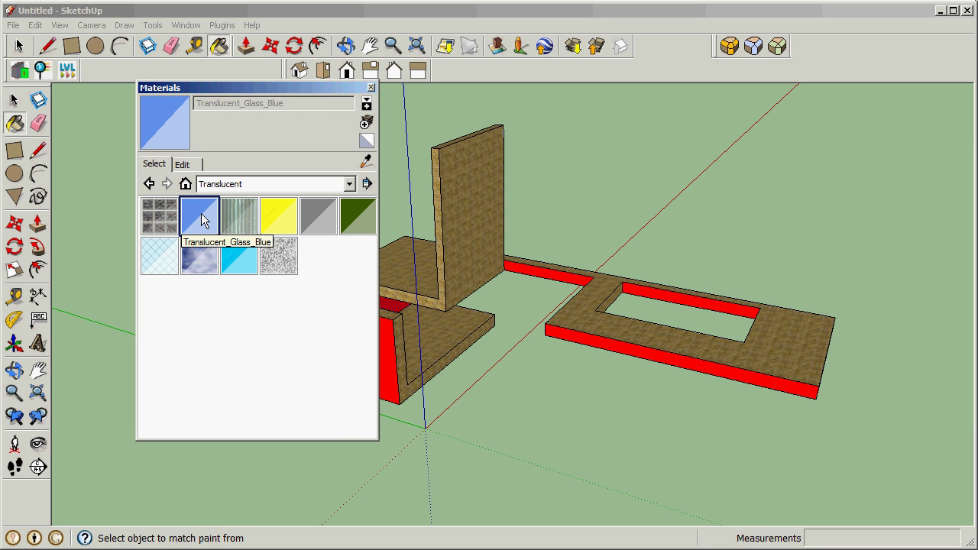
click(444, 202)
mouse_move(498, 215)
middle_down()
mouse_move(500, 292)
mouse_move(678, 286)
mouse_move(554, 261)
middle_up()
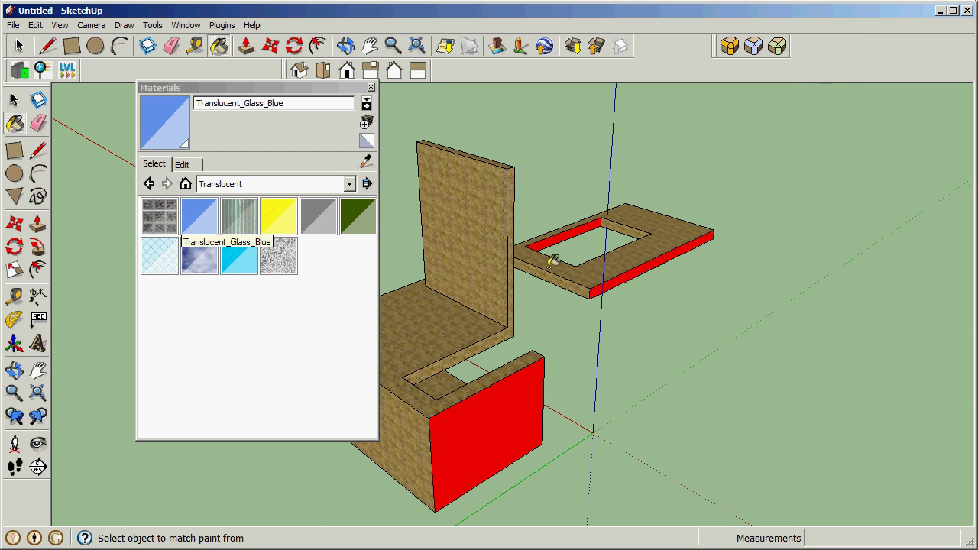
click(498, 219)
mouse_move(403, 255)
middle_down()
mouse_move(703, 273)
mouse_move(363, 272)
middle_up()
key(ctrl+z)
Step: Paint the remaining large face and narrow side of the tall wall with Translucent_Glass_Blue
middle_drag(528, 299, 826, 287)
mouse_move(581, 291)
middle_down()
mouse_move(760, 293)
mouse_move(431, 286)
mouse_move(876, 304)
mouse_move(650, 371)
mouse_move(512, 349)
mouse_move(485, 323)
middle_up()
key(b)
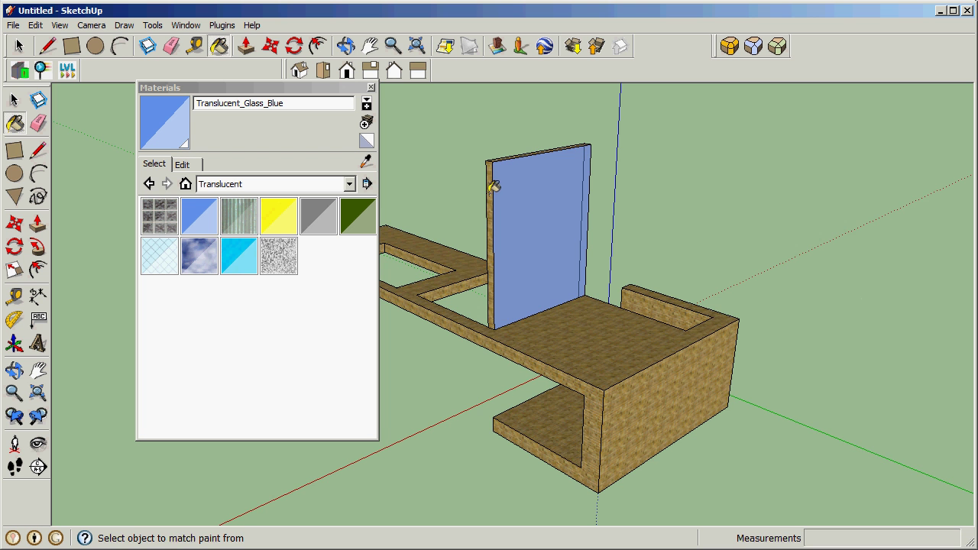
mouse_move(495, 183)
middle_down()
mouse_move(539, 258)
mouse_move(538, 246)
middle_up()
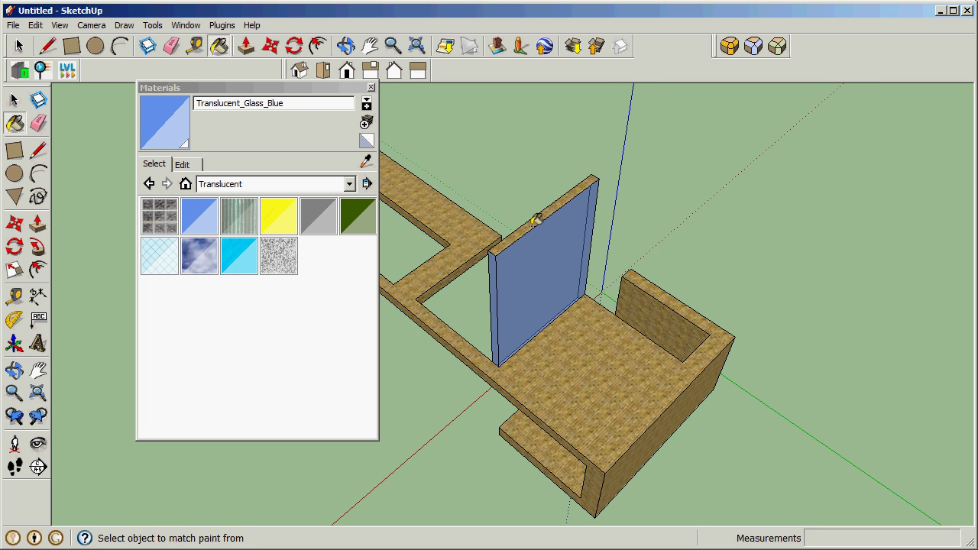
mouse_move(695, 273)
middle_down()
mouse_move(876, 245)
mouse_move(616, 306)
mouse_move(771, 286)
middle_up()
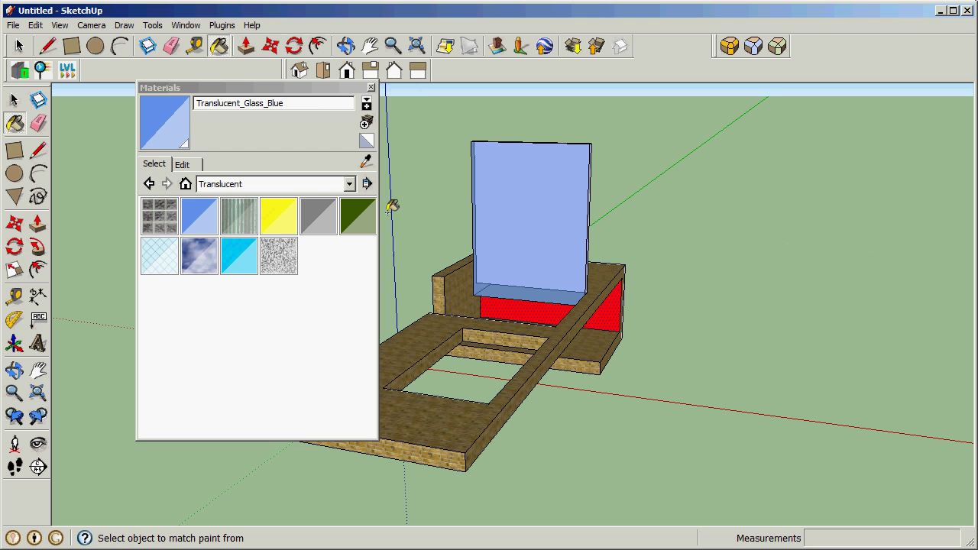
Step: Create a new material that uses Chopper_01.jpg from the ARCH1101 course's DrawingsRL folder as its texture image
click(366, 122)
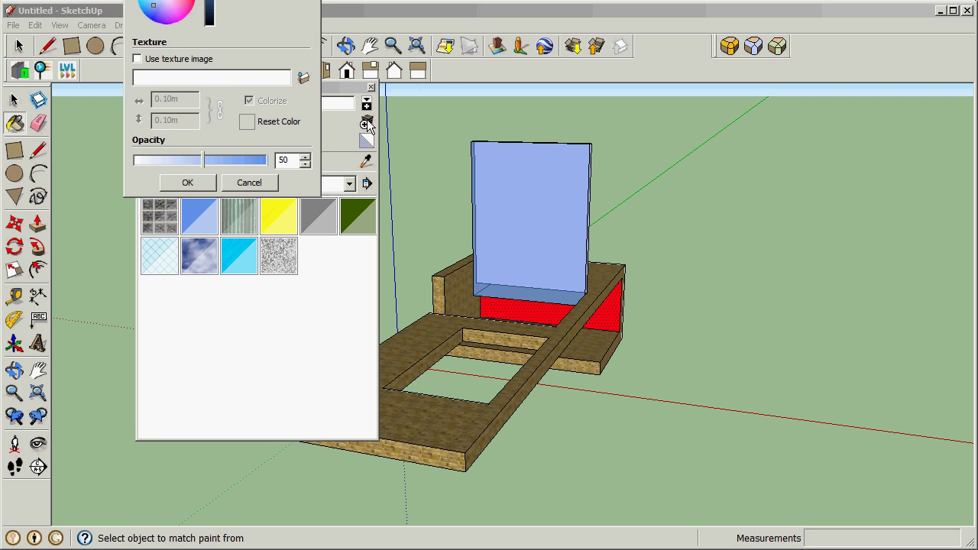
drag(248, 0, 300, 116)
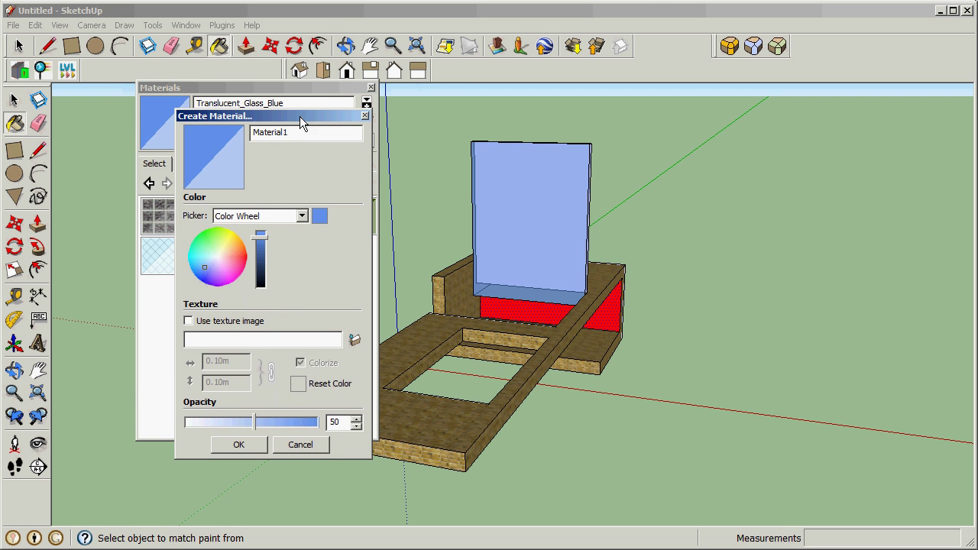
click(188, 322)
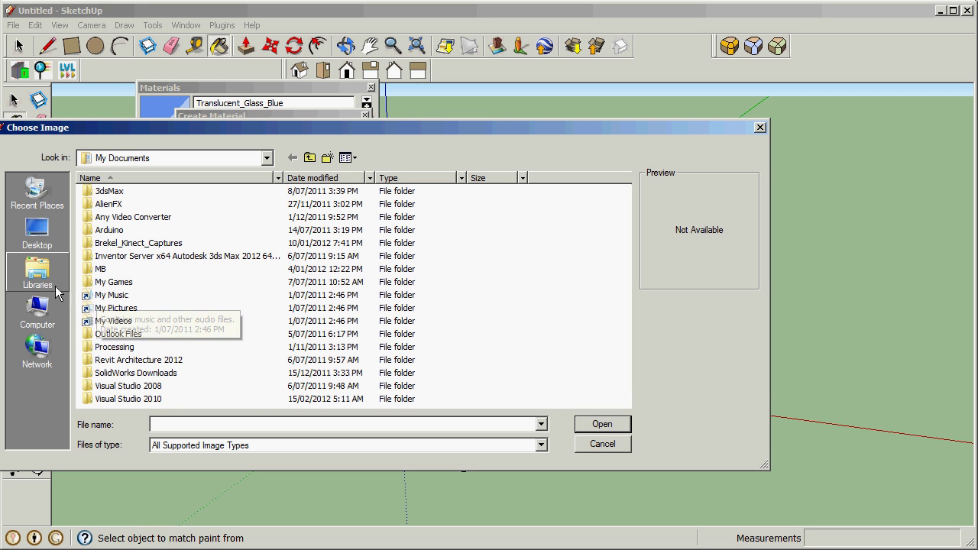
click(38, 233)
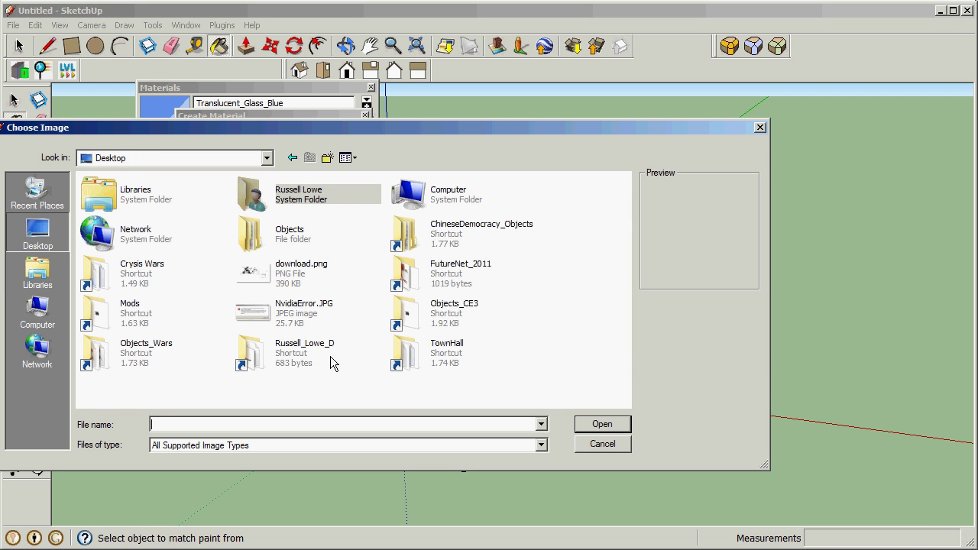
double_click(296, 354)
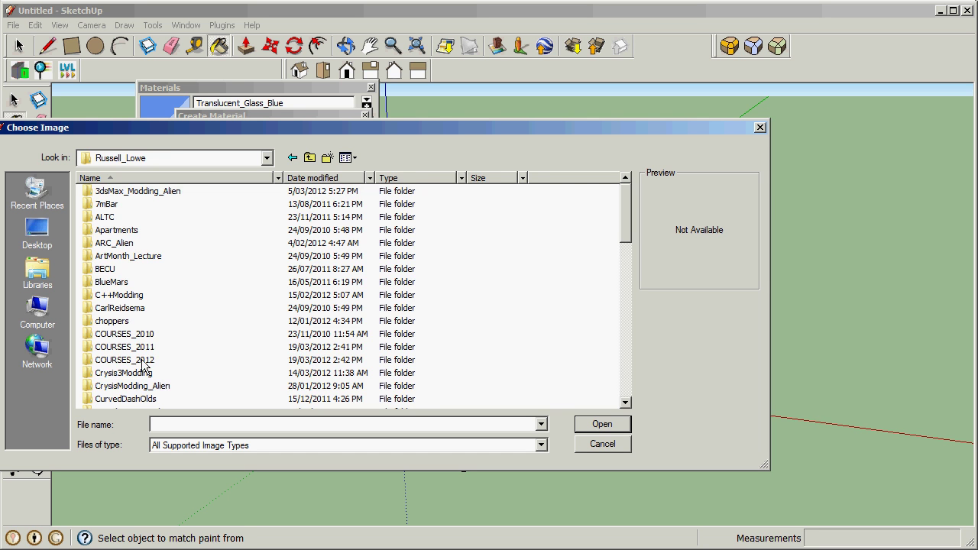
double_click(124, 360)
double_click(117, 192)
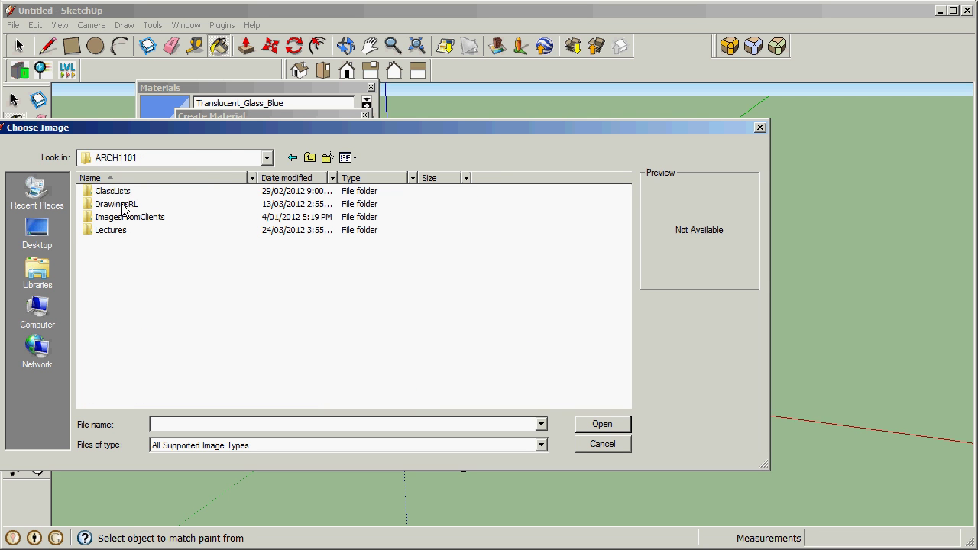
double_click(117, 204)
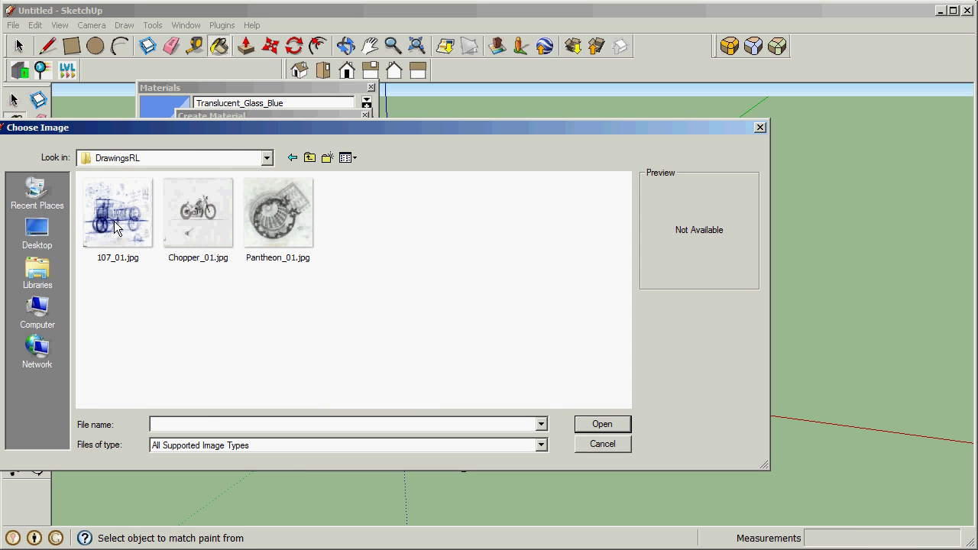
click(200, 216)
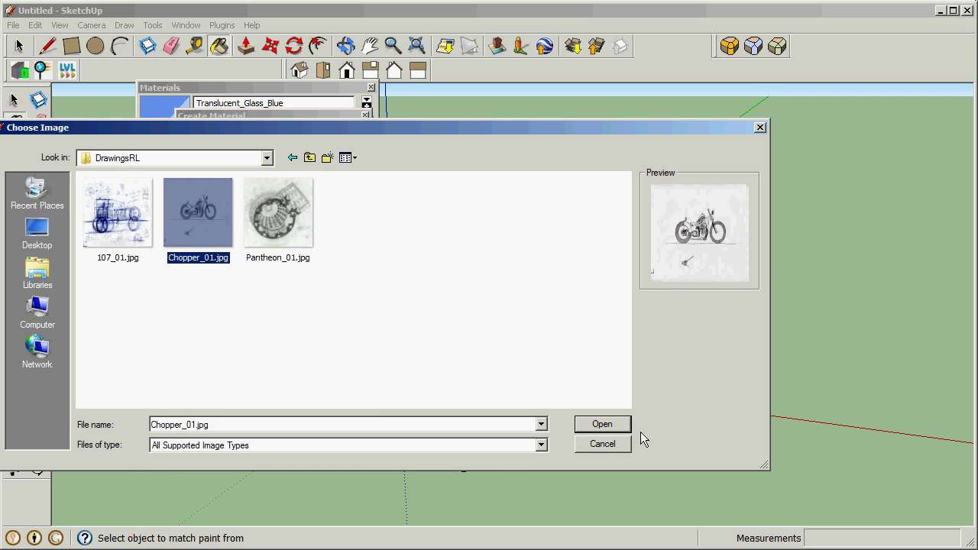
click(618, 425)
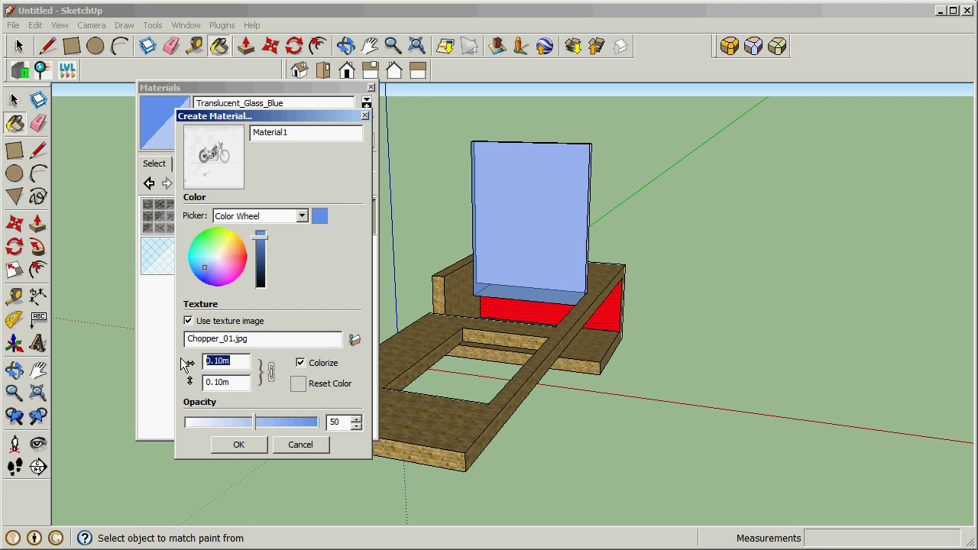
Step: Set the texture width to 1 m, finish the material, and paint the box's long brick outer wall with it
text(1)
click(240, 445)
mouse_move(535, 375)
middle_down()
mouse_move(675, 408)
mouse_move(192, 356)
mouse_move(809, 421)
mouse_move(637, 421)
middle_up()
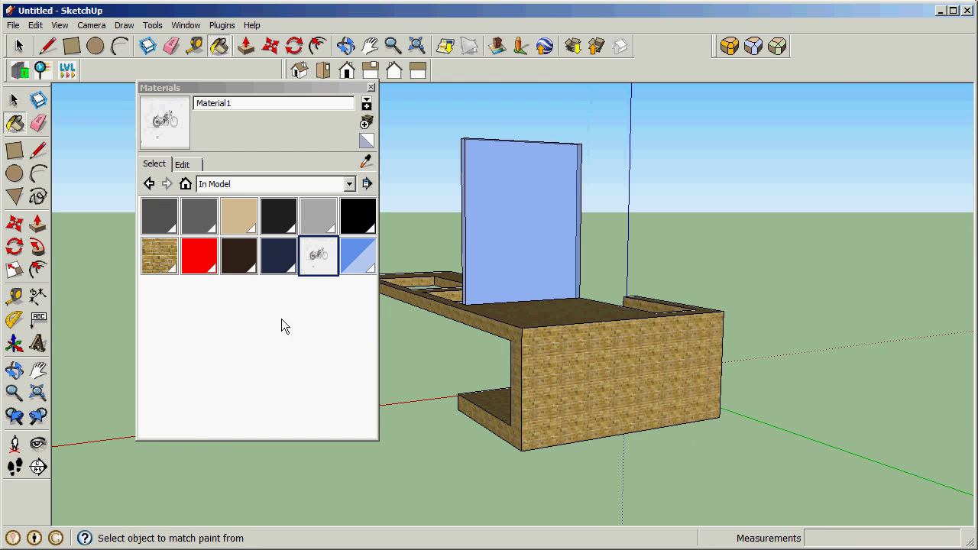
click(562, 368)
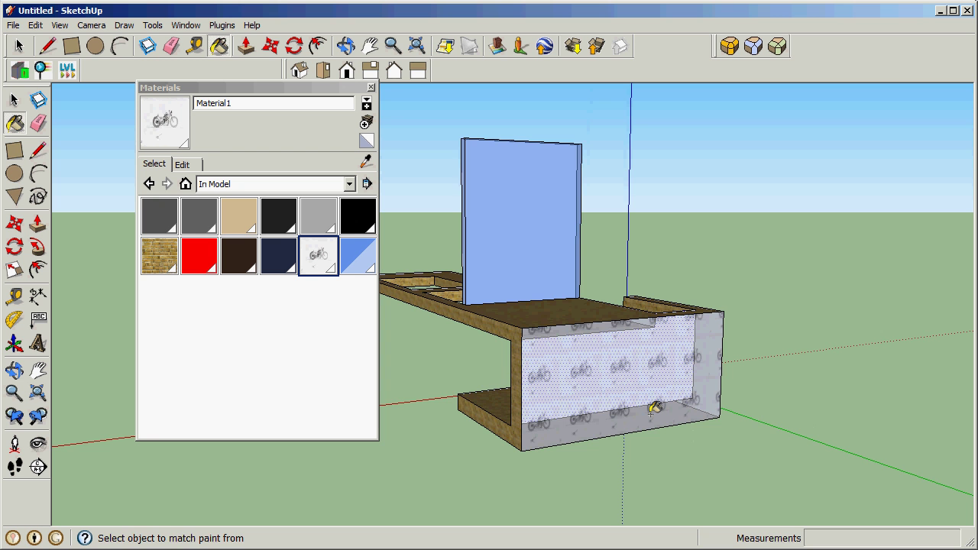
Step: Edit the Chopper_01.jpg material in the model and raise its opacity to 100
middle_drag(768, 394, 500, 404)
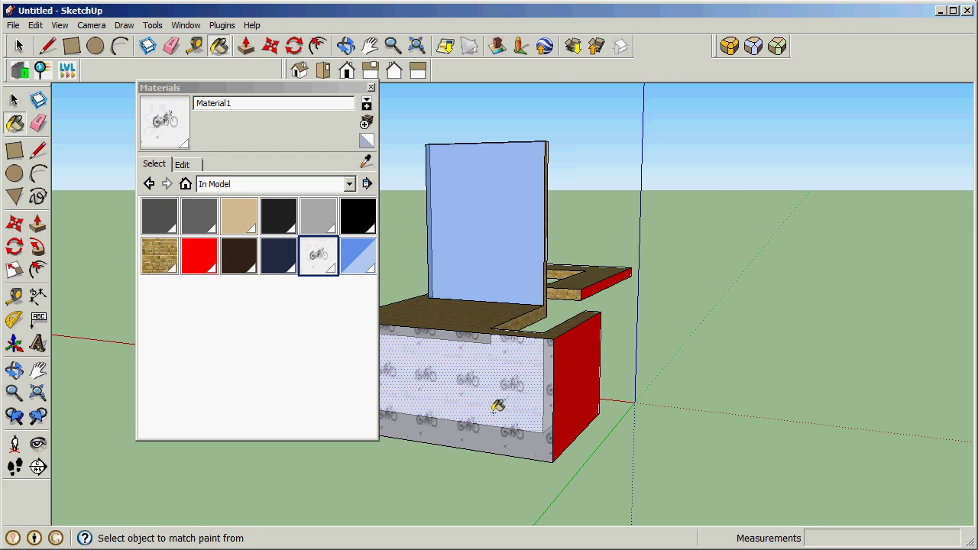
scroll(497, 406, up, 5)
middle_drag(603, 409, 433, 339)
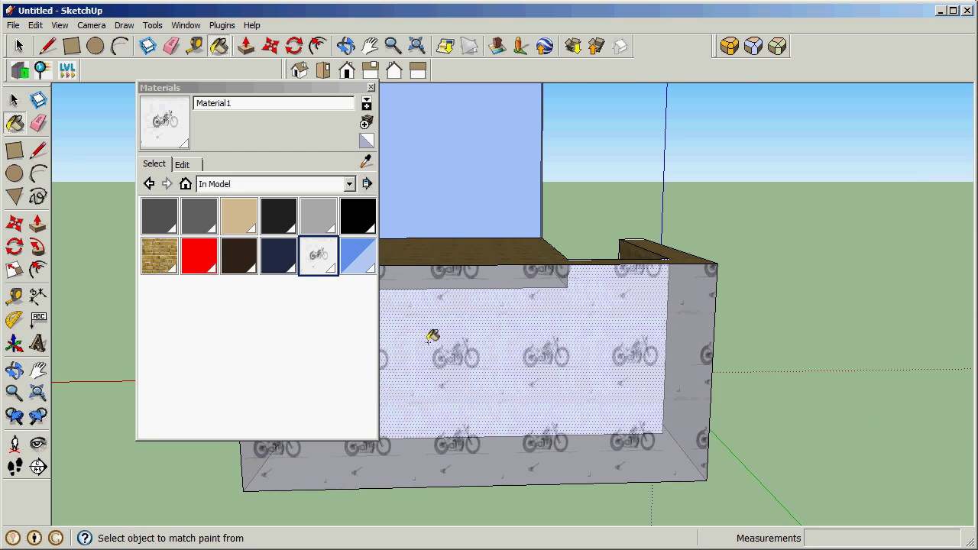
click(331, 272)
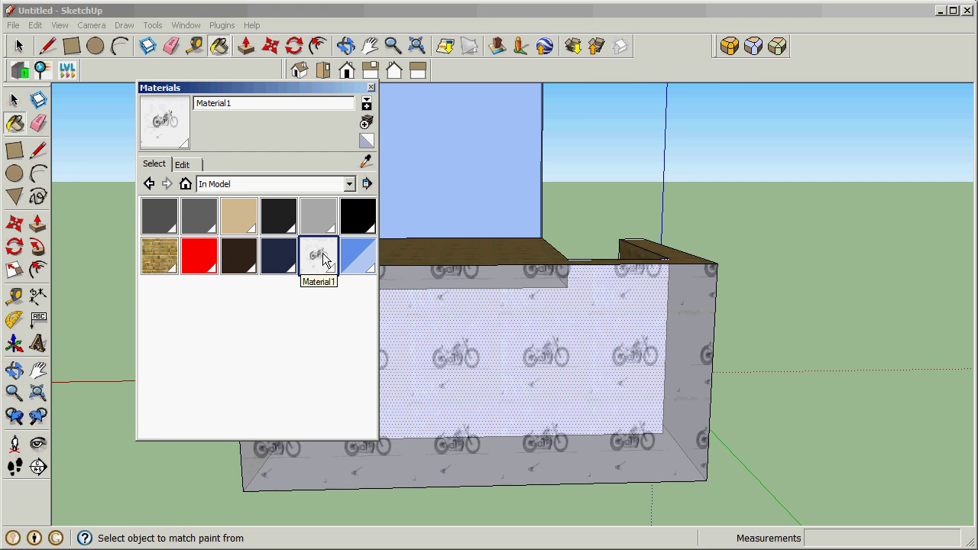
double_click(324, 255)
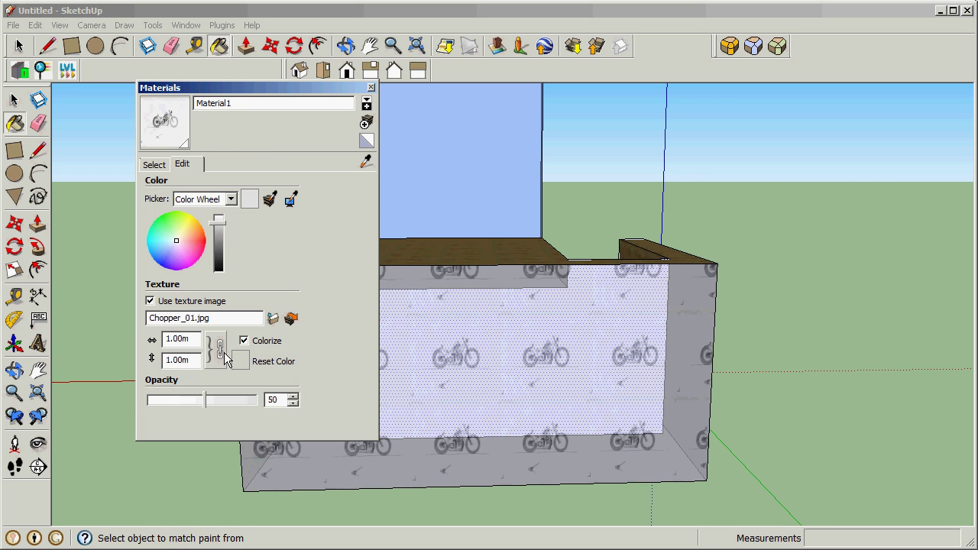
drag(205, 399, 273, 403)
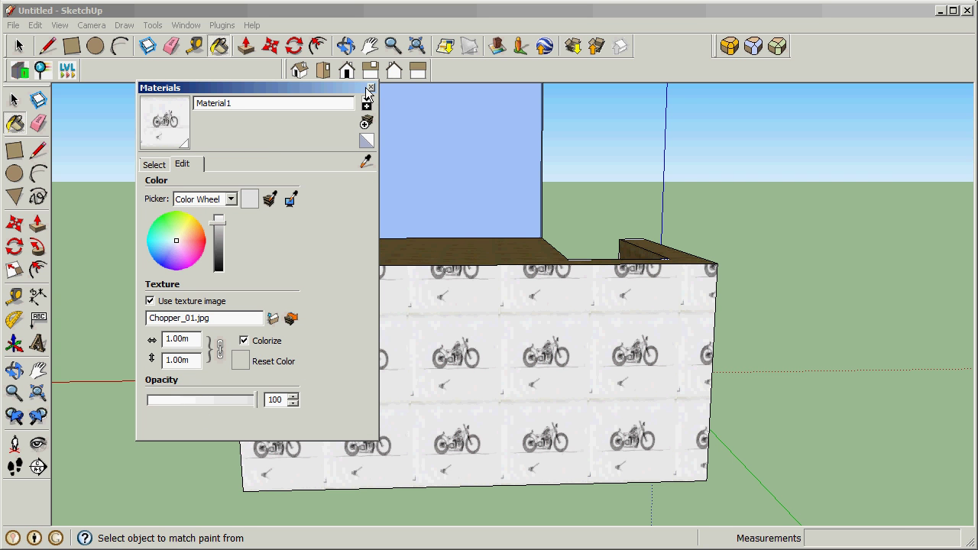
Step: Create a new material that uses Pantheon_01.jpg from the DrawingsRL folder as its texture image
click(367, 123)
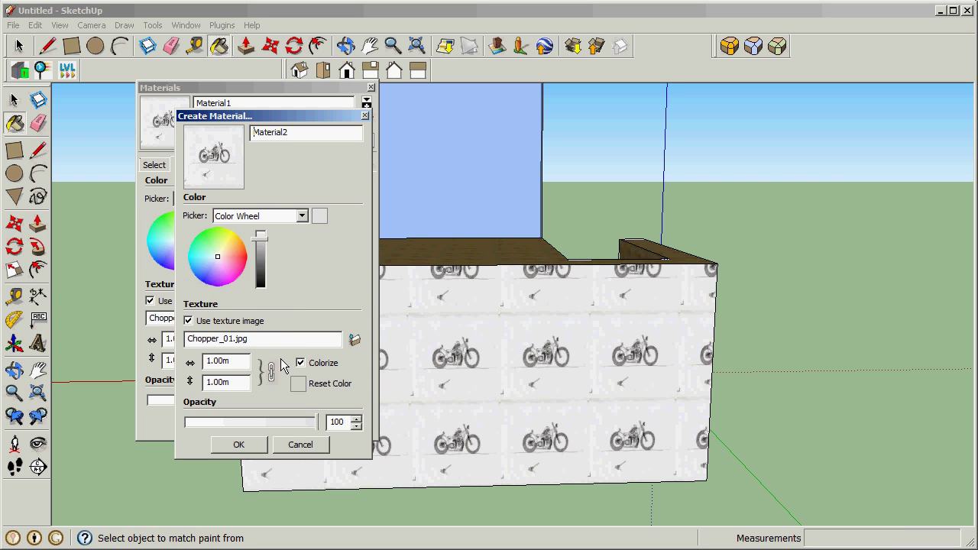
click(189, 321)
click(188, 321)
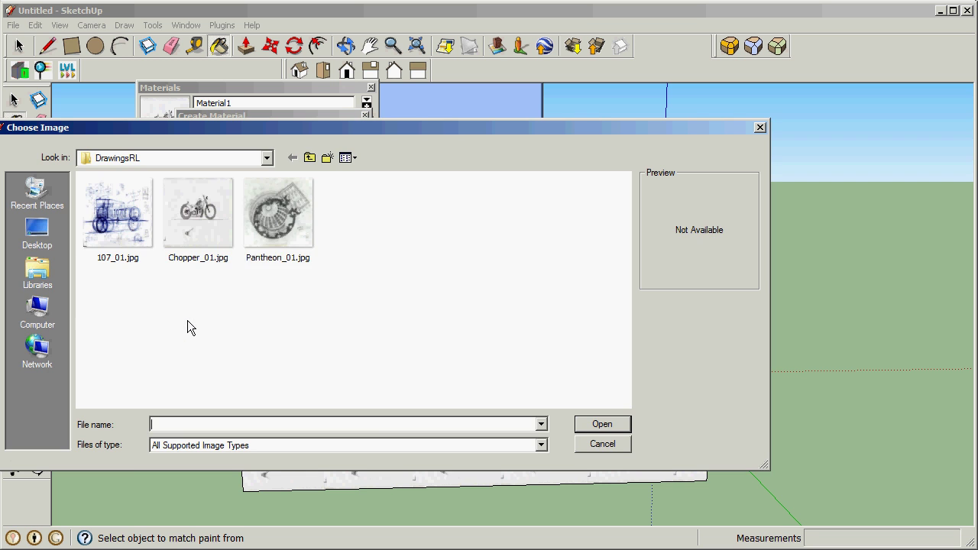
click(278, 212)
click(603, 425)
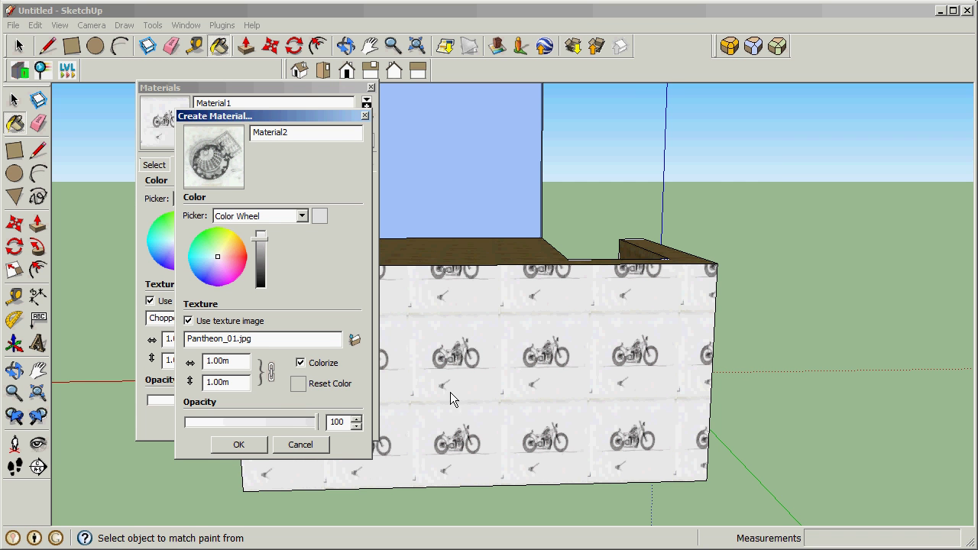
click(243, 445)
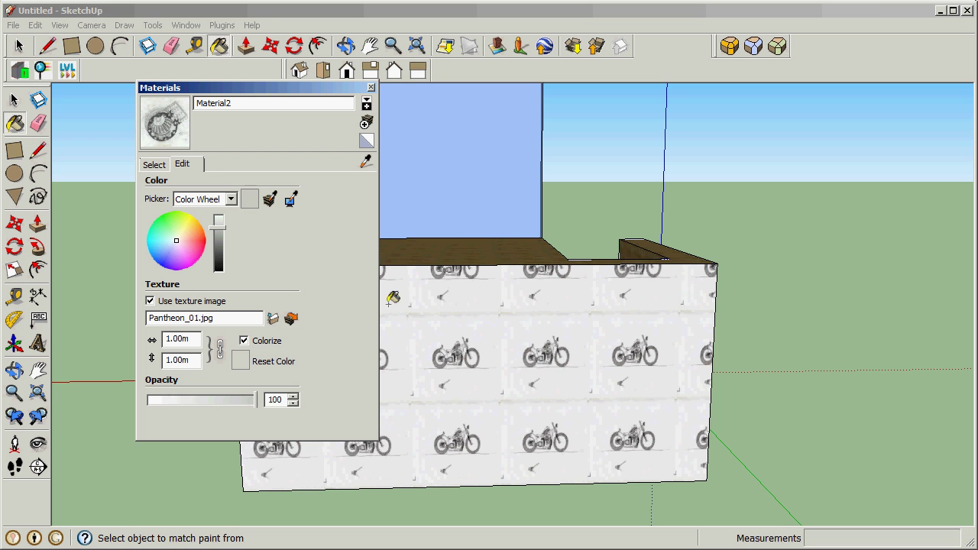
Step: Paint the brick inner wall at the far end of the box with the Pantheon_01.jpg material, and close the material editor
mouse_move(771, 389)
middle_down()
mouse_move(299, 432)
mouse_move(505, 421)
mouse_move(336, 411)
mouse_move(548, 367)
mouse_move(565, 320)
middle_up()
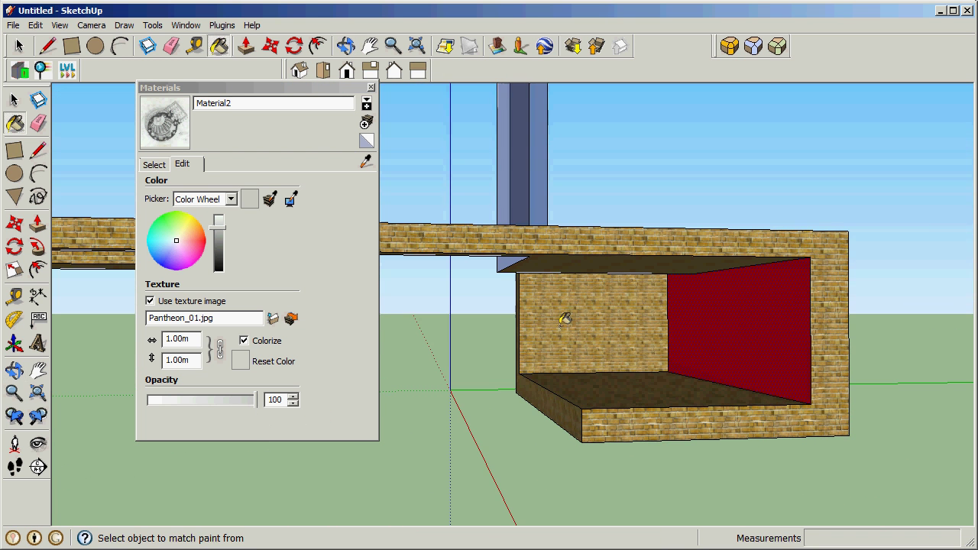
click(565, 319)
mouse_move(773, 428)
middle_down()
mouse_move(880, 466)
mouse_move(864, 504)
mouse_move(897, 491)
mouse_move(862, 497)
middle_up()
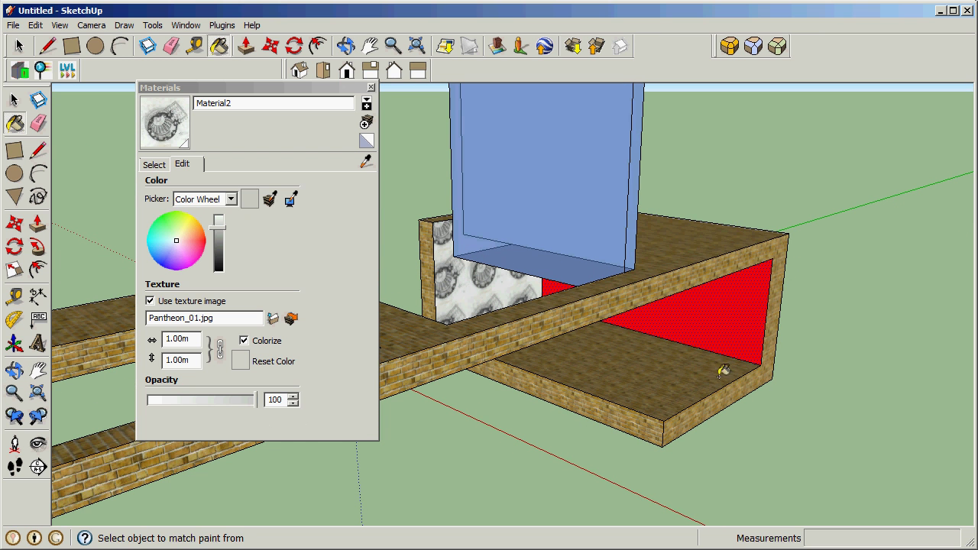
click(371, 87)
key(space)
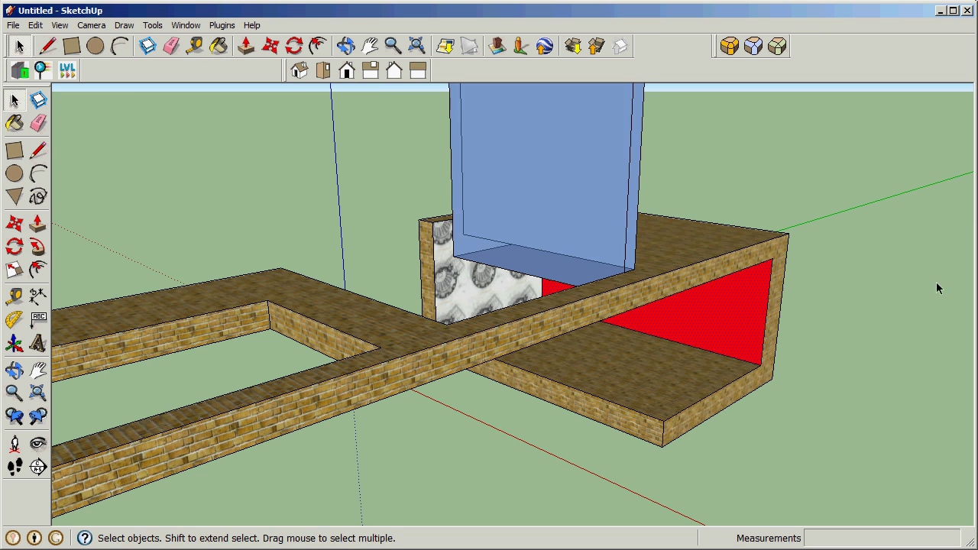
Step: Select the whole connected model and make it a component with a custom name containing Demo
click(844, 264)
middle_drag(808, 342, 723, 363)
scroll(721, 362, down, 3)
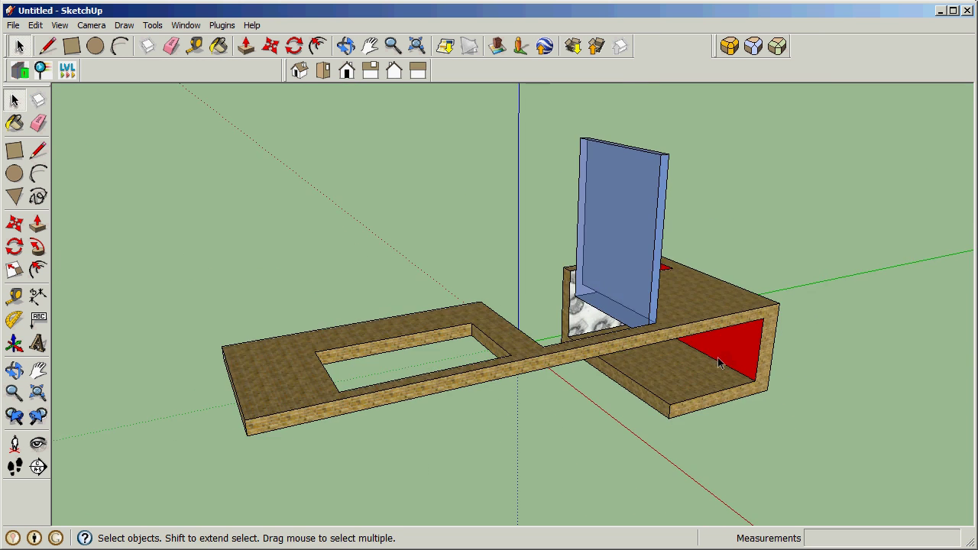
triple_click(704, 340)
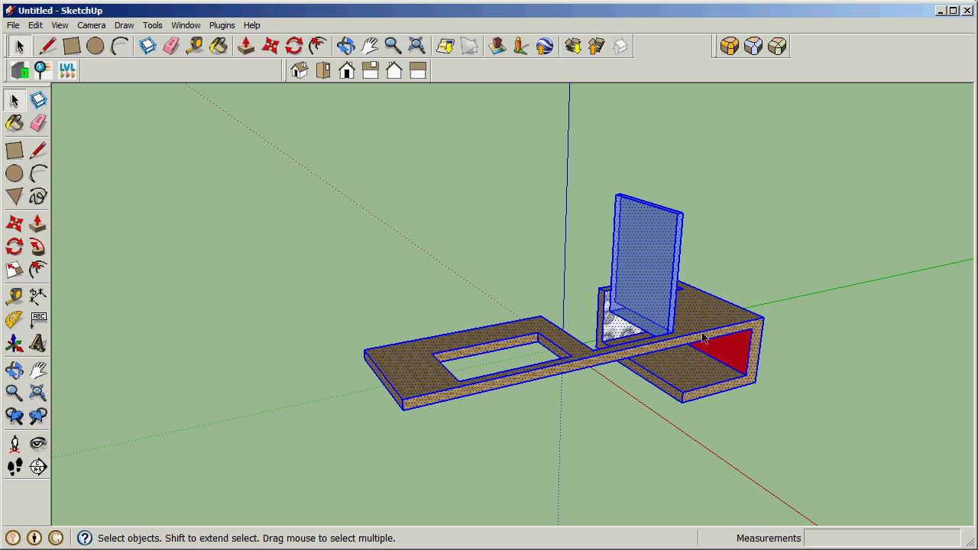
key(g)
drag(177, 163, 290, 165)
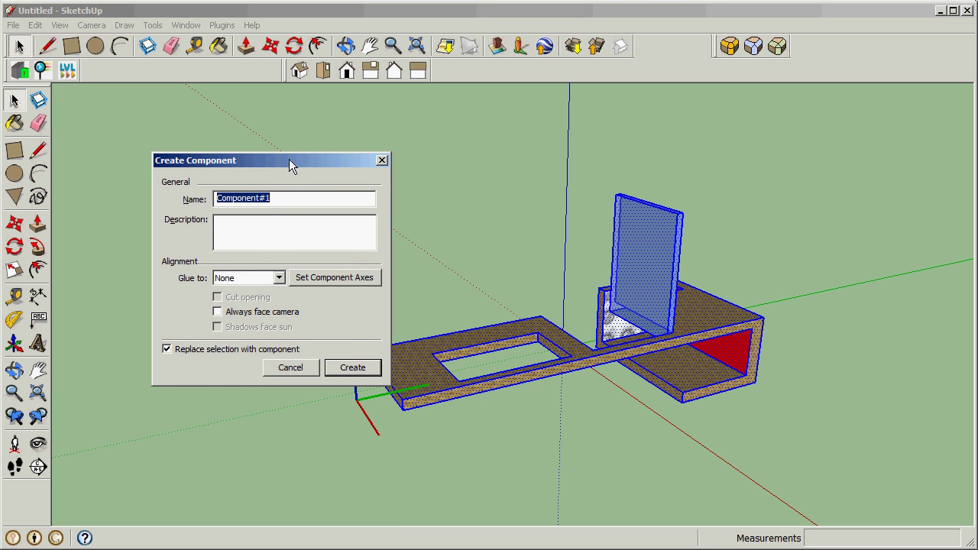
drag(275, 198, 223, 207)
text(RussellTest01)
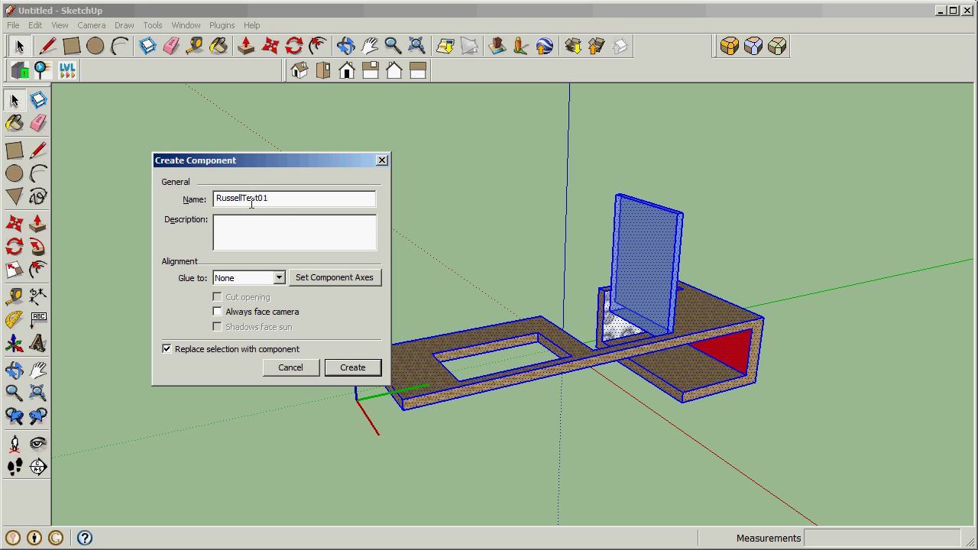
drag(262, 199, 246, 203)
text(Demo)
click(341, 368)
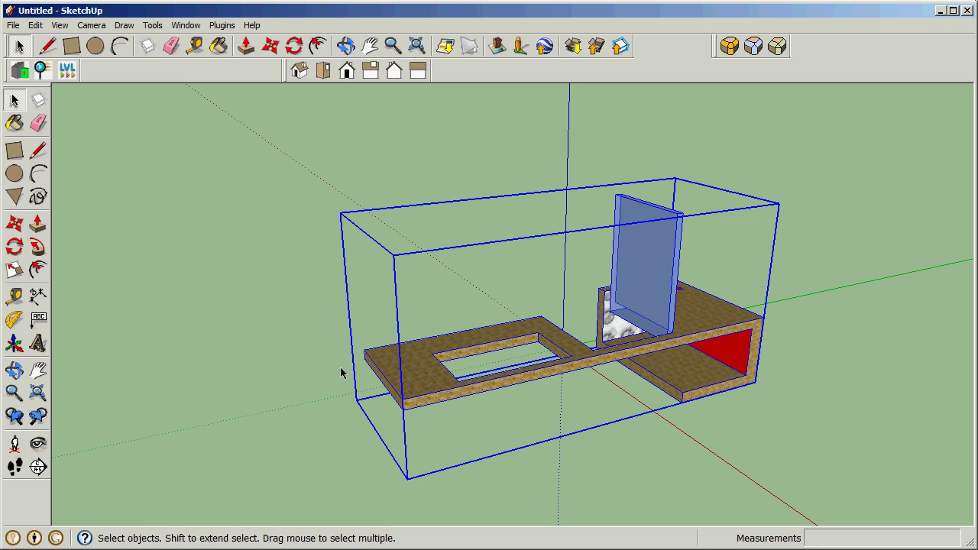
Step: Draw a ground rectangle about 2.98 m by 9.34 m beside the component and extrude it about 6.14 m upward
click(312, 252)
middle_drag(364, 259, 225, 301)
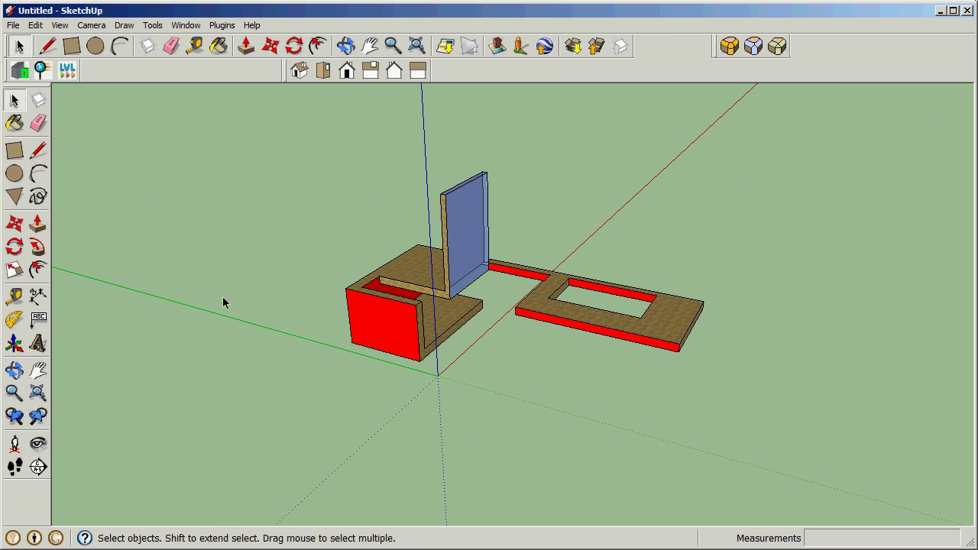
click(14, 150)
click(337, 420)
click(615, 446)
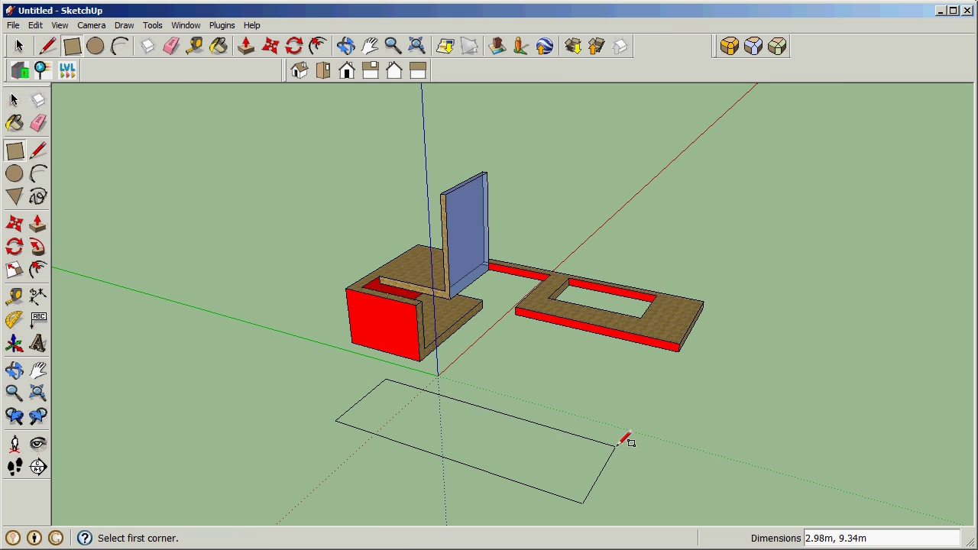
key(p)
drag(556, 474, 523, 304)
middle_drag(523, 304, 110, 343)
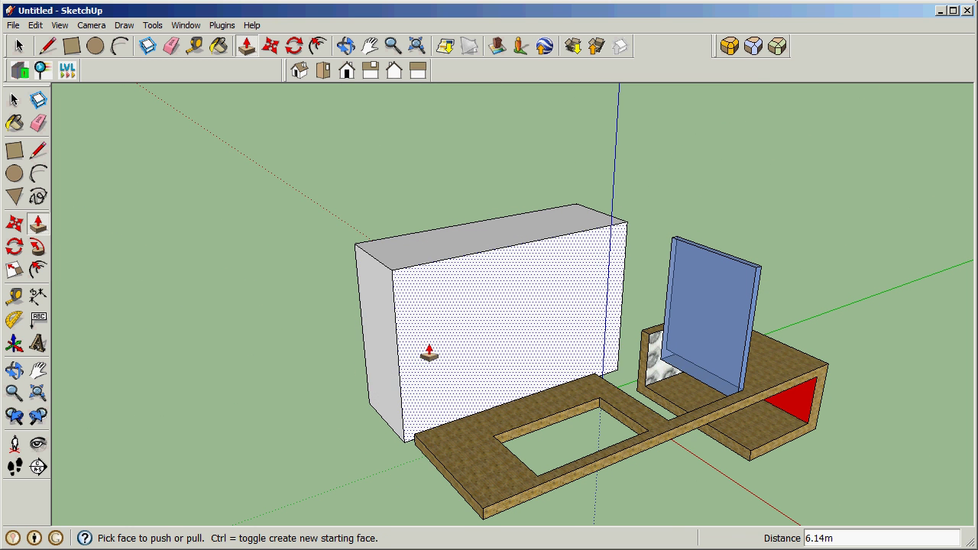
Step: Draw a doorway about 0.81 m wide and 4.81 m high on the new box's long face and push it through the box
click(14, 151)
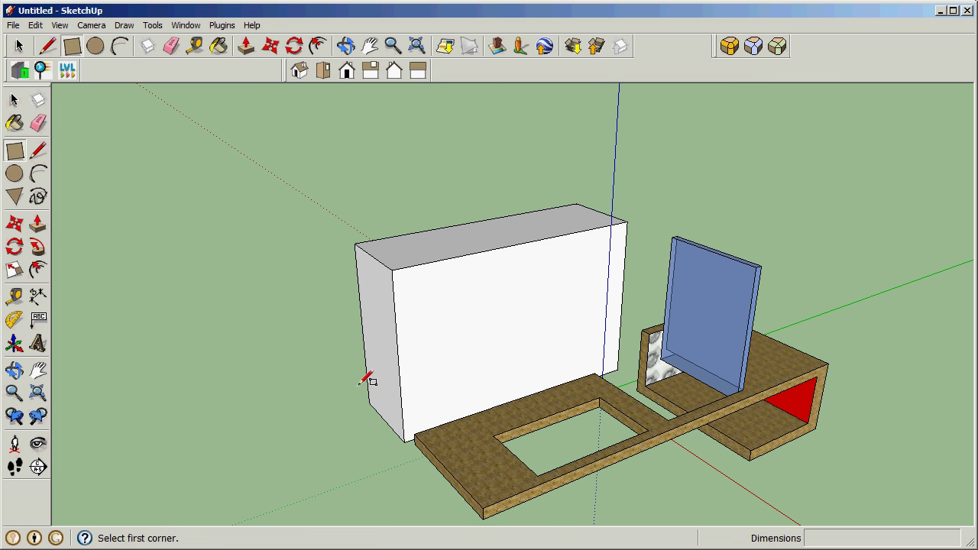
middle_drag(322, 382, 620, 404)
click(631, 422)
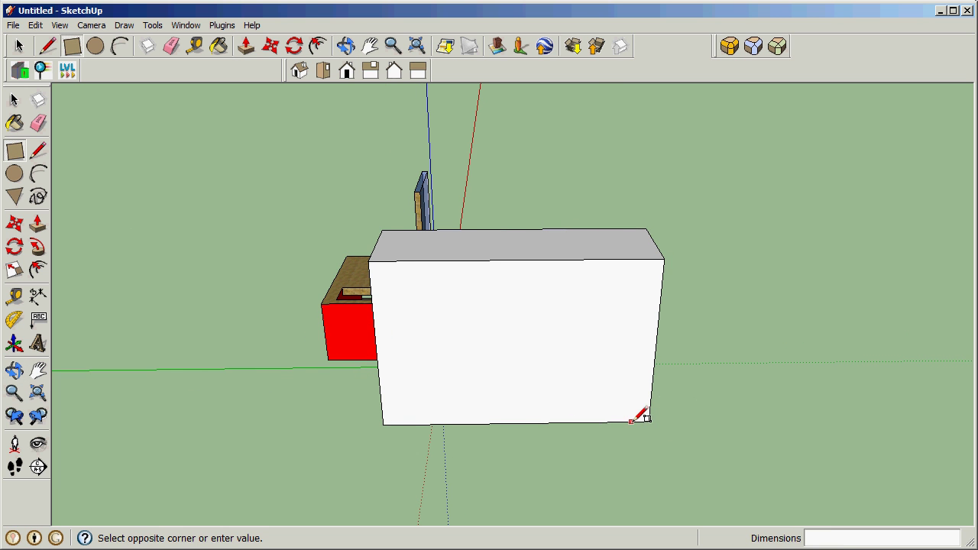
click(618, 292)
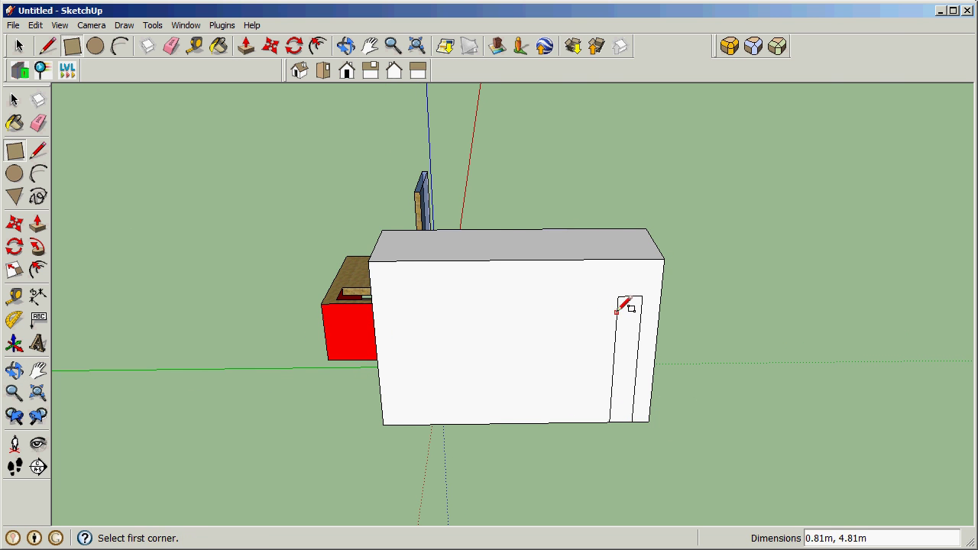
middle_drag(624, 299, 632, 336)
key(p)
click(614, 366)
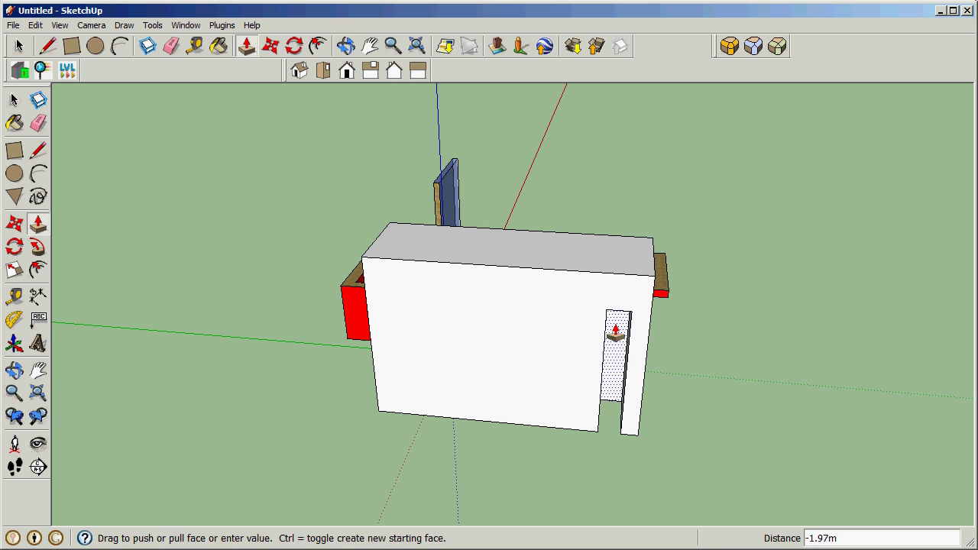
click(616, 313)
middle_drag(618, 310, 25, 344)
middle_drag(214, 363, 367, 343)
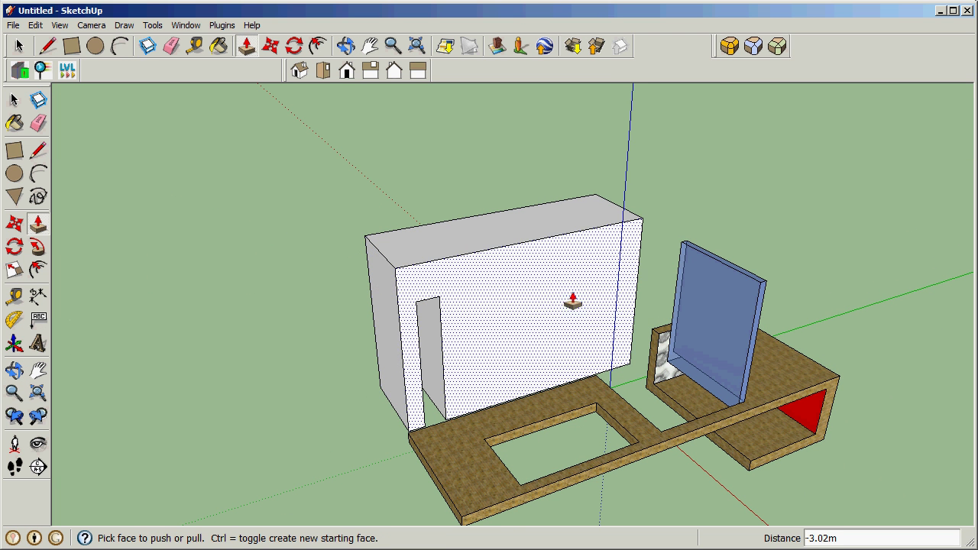
Step: Select all connected faces of the new box and paint them with the Pantheon_01.jpg material
middle_drag(464, 297, 380, 264)
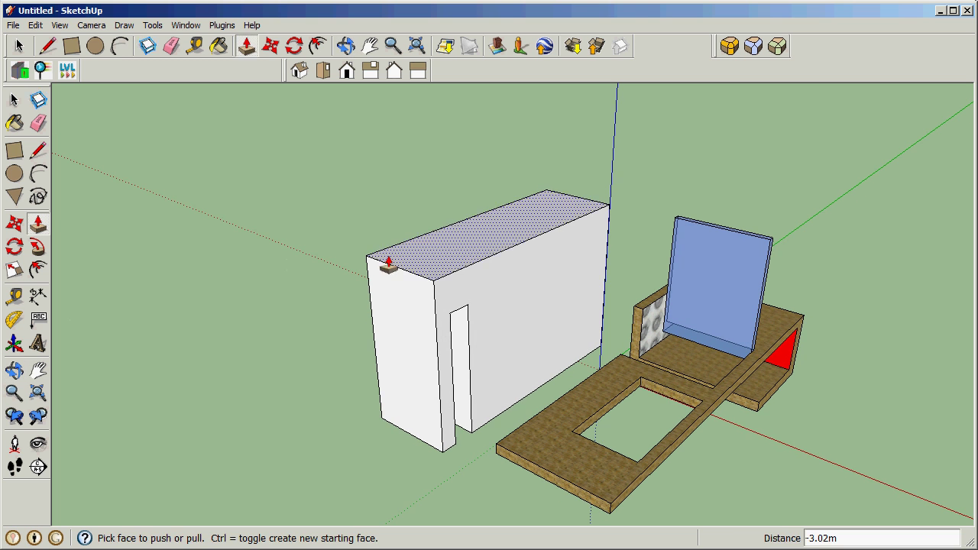
click(218, 46)
key(space)
triple_click(507, 345)
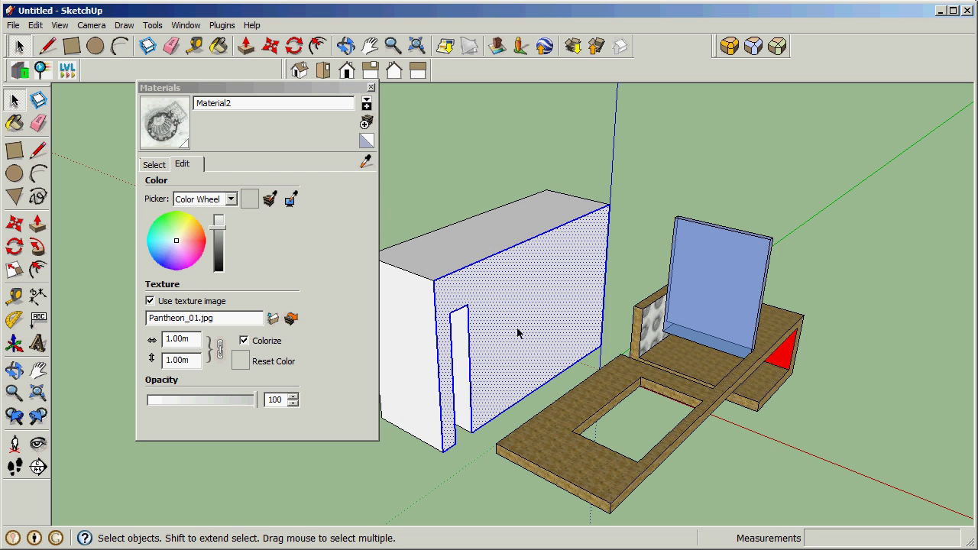
click(184, 146)
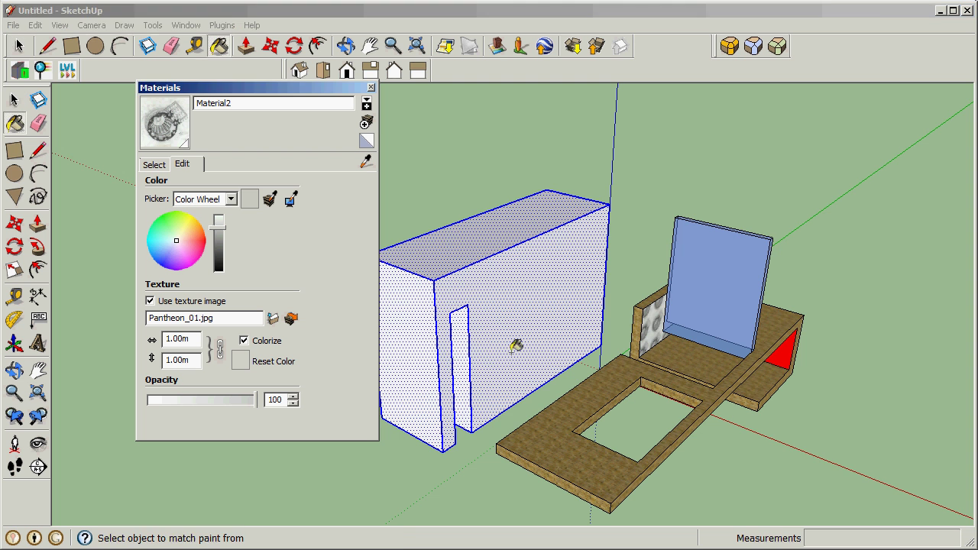
click(531, 324)
mouse_move(448, 373)
middle_down()
mouse_move(600, 325)
mouse_move(463, 355)
middle_up()
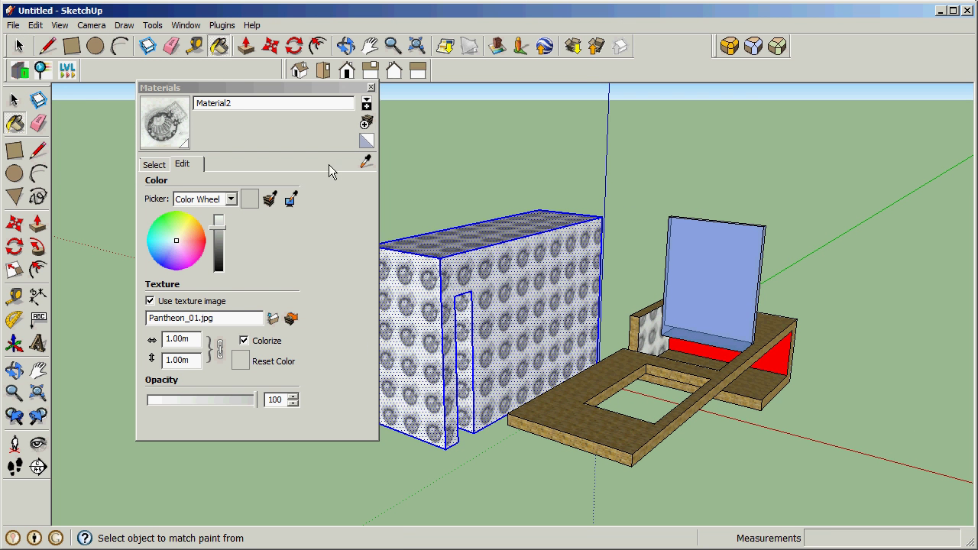
Step: Try the Chopper_01.jpg material on all selected faces of the new box, and undo the paint
click(163, 165)
click(319, 256)
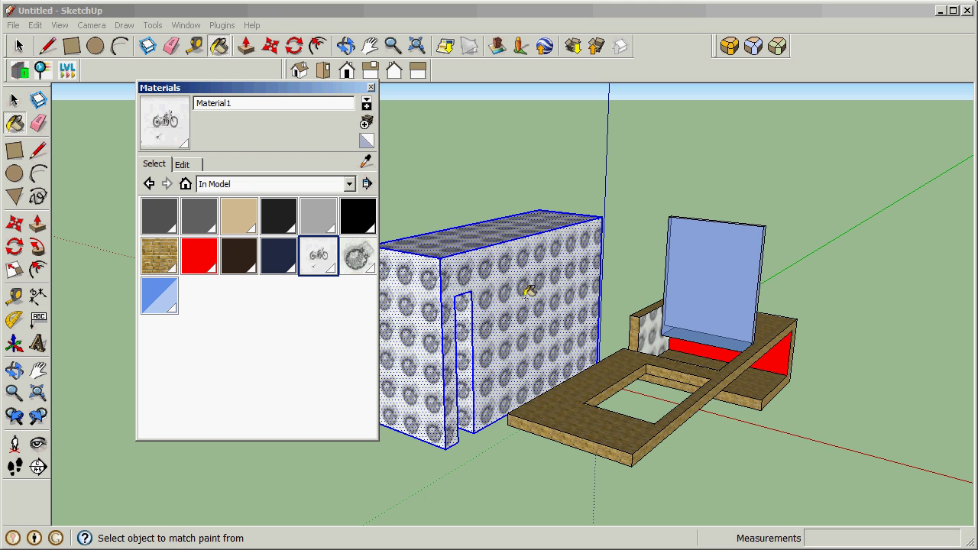
middle_drag(526, 283, 498, 298)
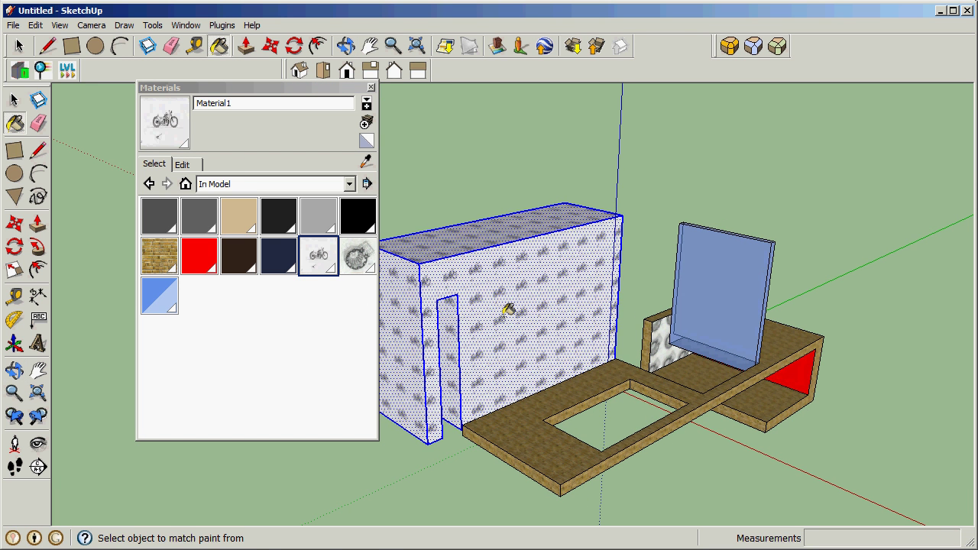
click(509, 309)
key(space)
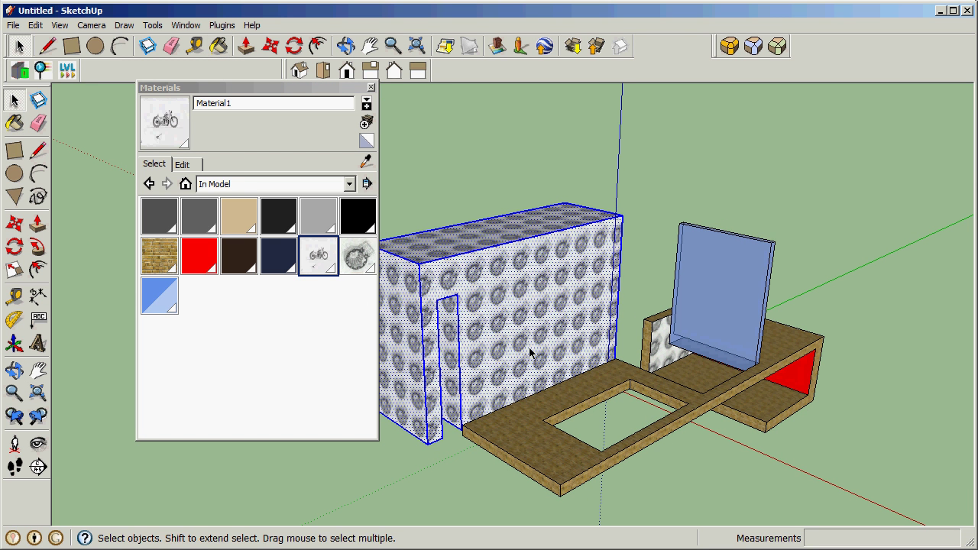
Step: Select only the new box's long doorway face on the component side and paint it with the Chopper_01.jpg material
click(529, 352)
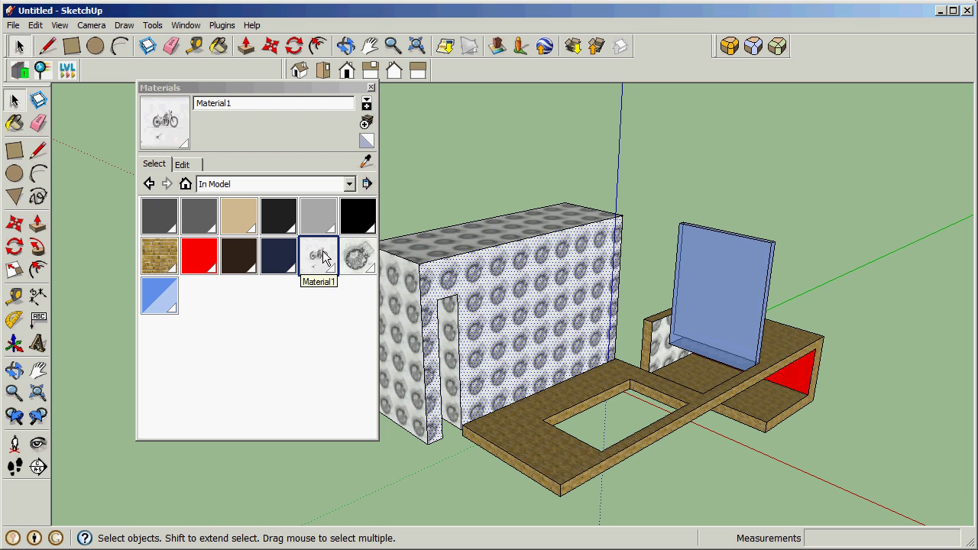
click(319, 256)
mouse_move(509, 313)
middle_down()
mouse_move(535, 310)
mouse_move(527, 392)
mouse_move(527, 374)
middle_up()
scroll(527, 315, up, 5)
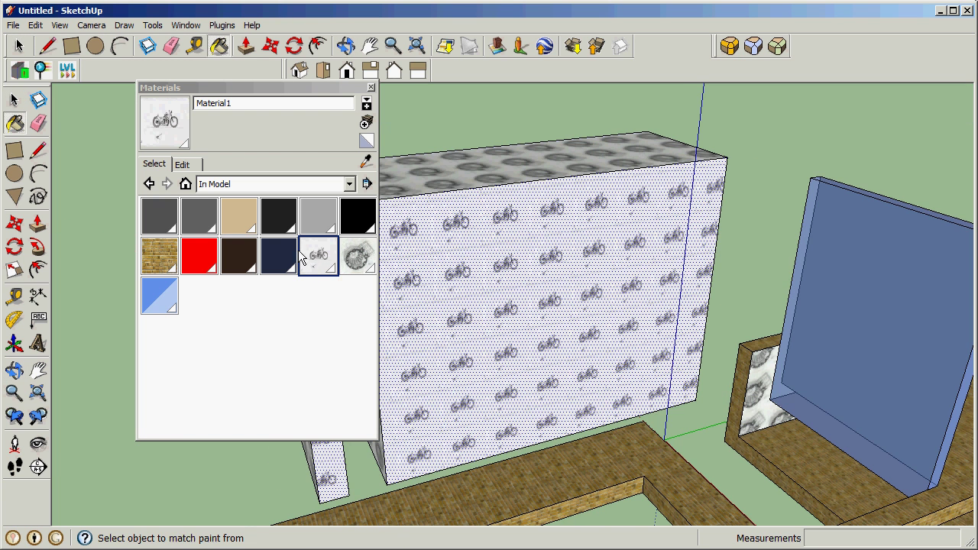
Step: Reposition the Chopper_01.jpg texture on the box's long doorway face, enlarging it so a single motorcycle sits near the face's centre
key(space)
right_click(492, 272)
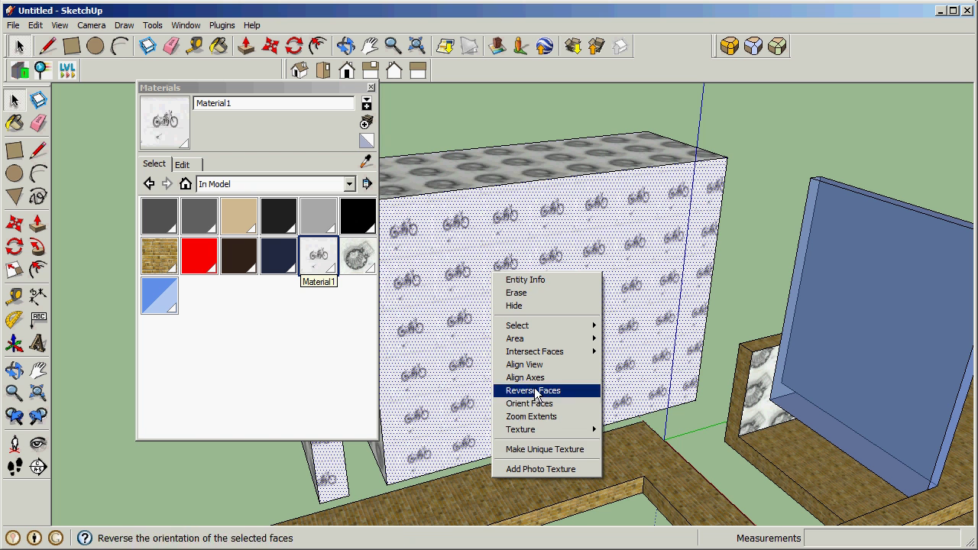
mouse_move(569, 429)
click(616, 432)
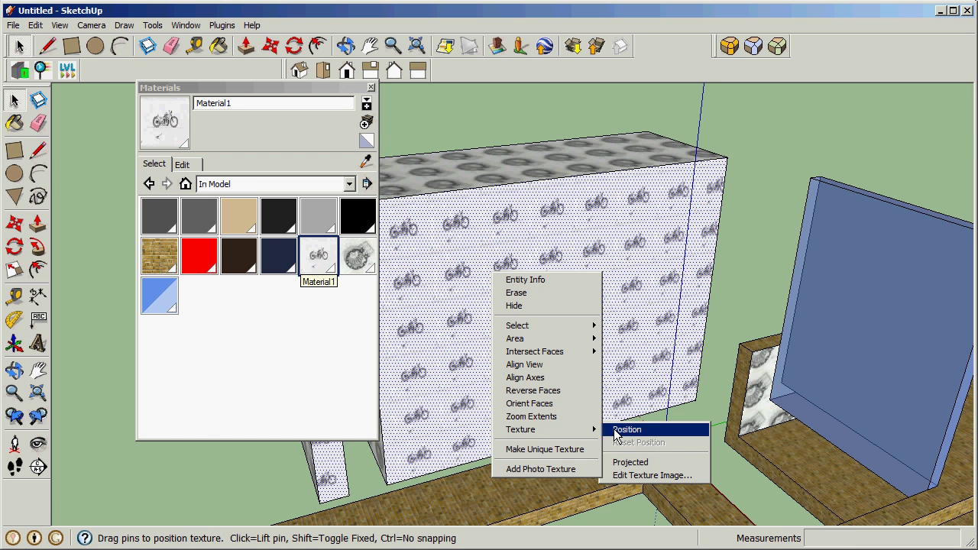
drag(533, 280, 720, 247)
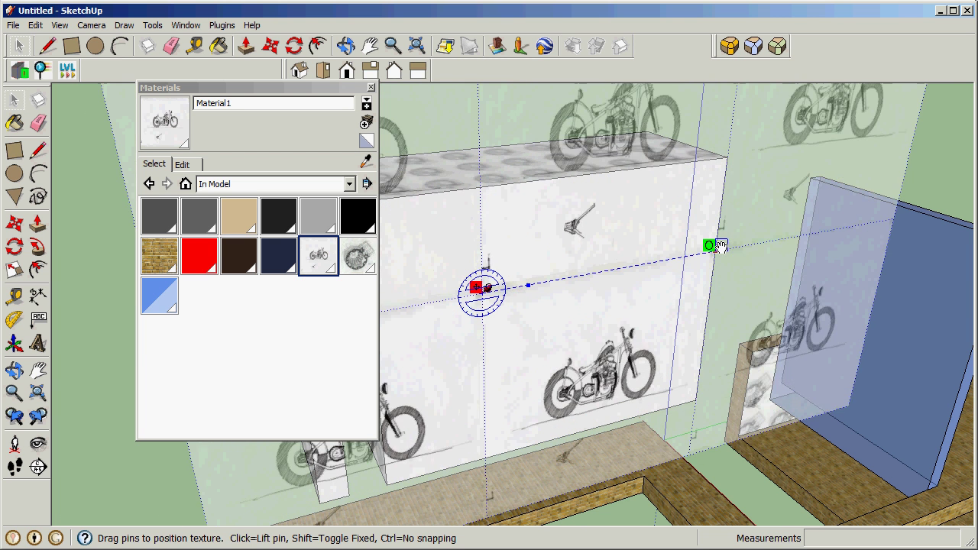
drag(601, 343, 543, 273)
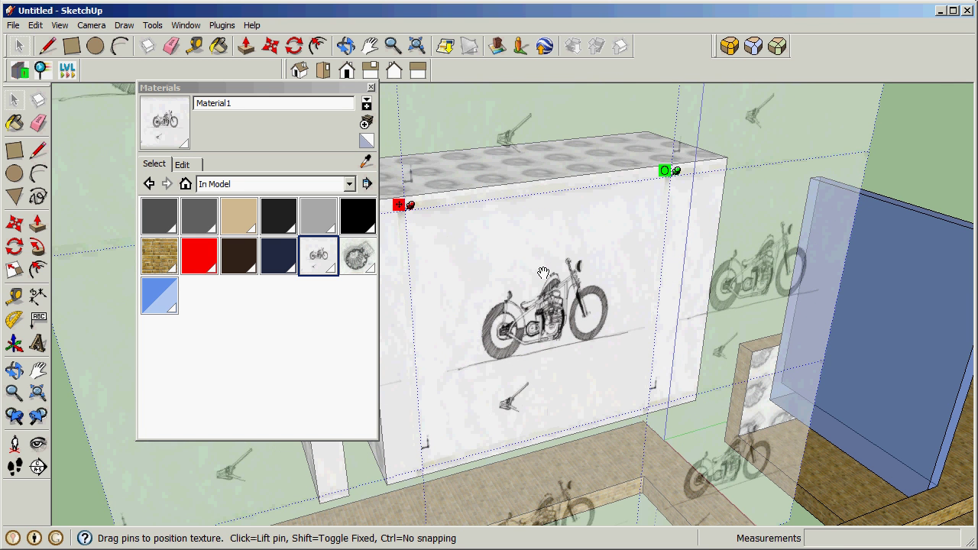
click(910, 174)
click(751, 150)
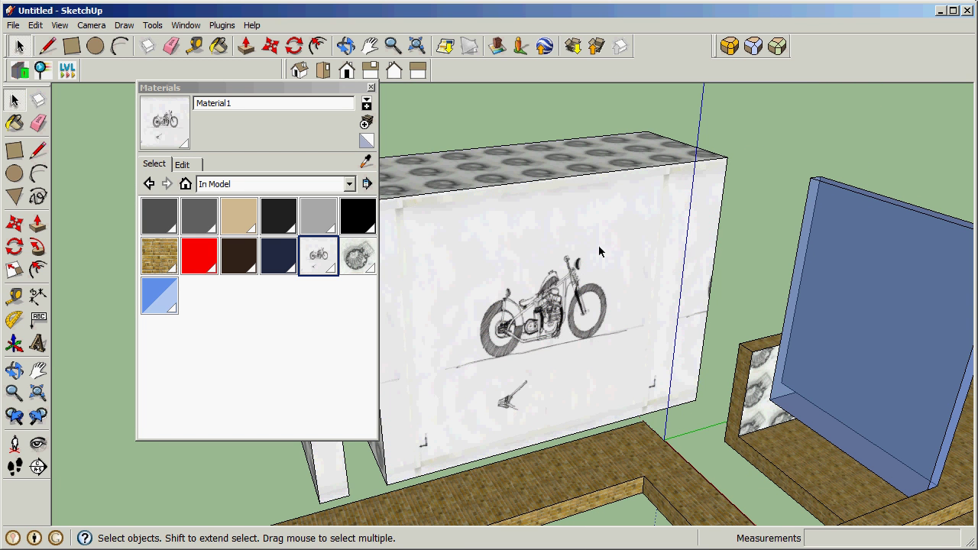
Step: Make all connected geometry of the doorway box a component named RuseelDemo02, and close the Materials window
triple_click(594, 257)
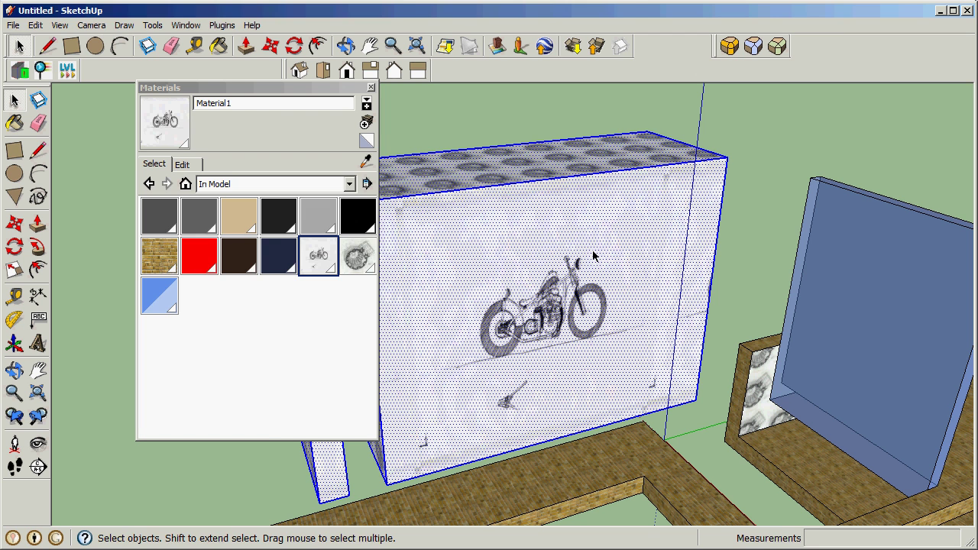
text(g)
text(RuseelDemo02)
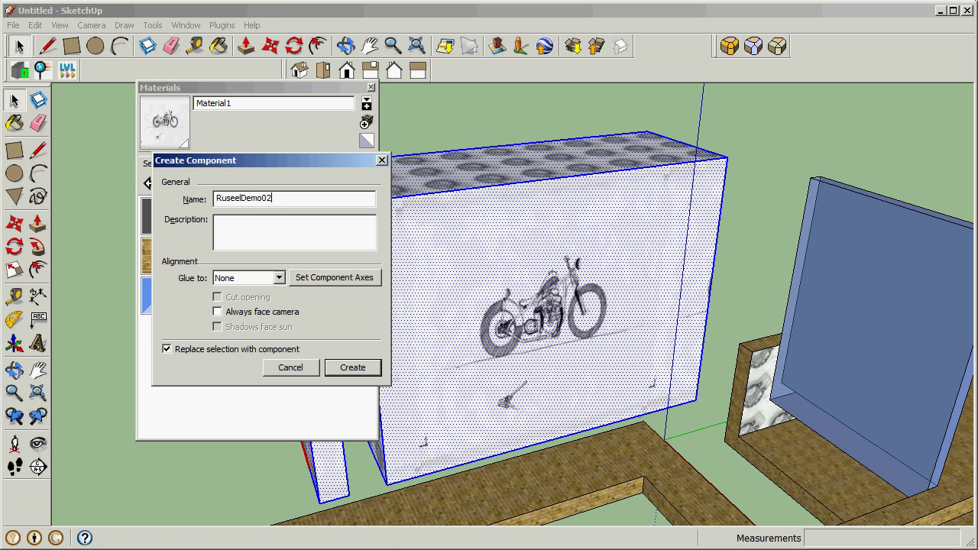
click(353, 367)
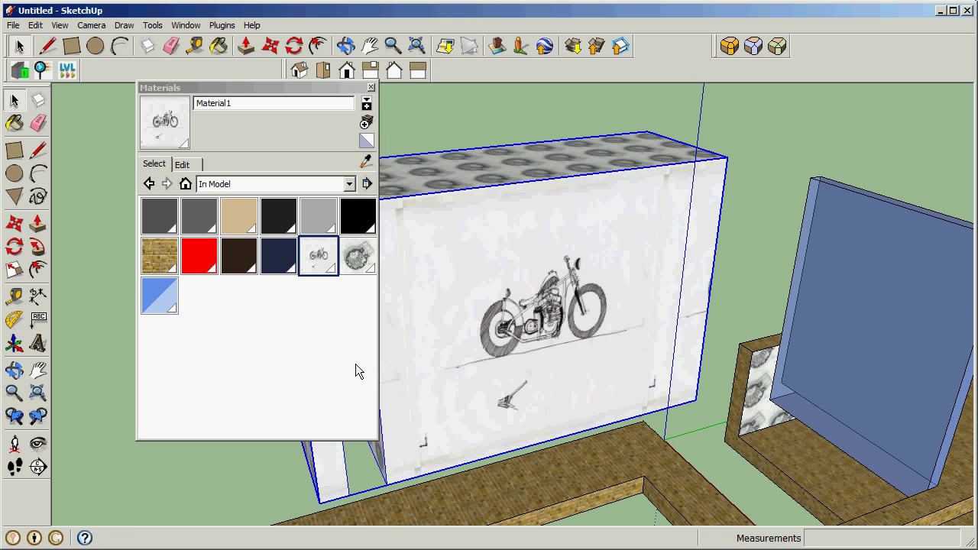
click(371, 88)
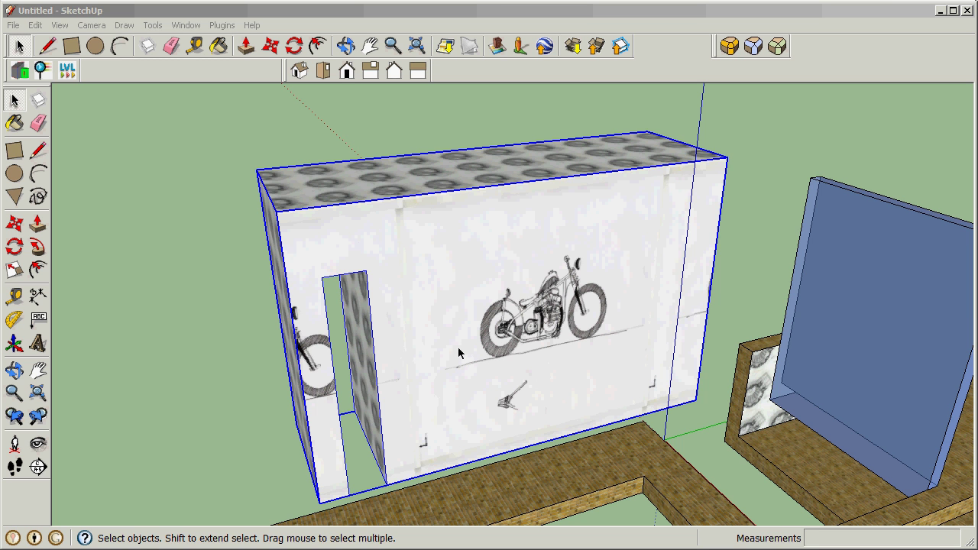
Step: Export the brick-textured component with the blue glass panel as selected geometry using PlayUp Tools
middle_drag(444, 314, 518, 324)
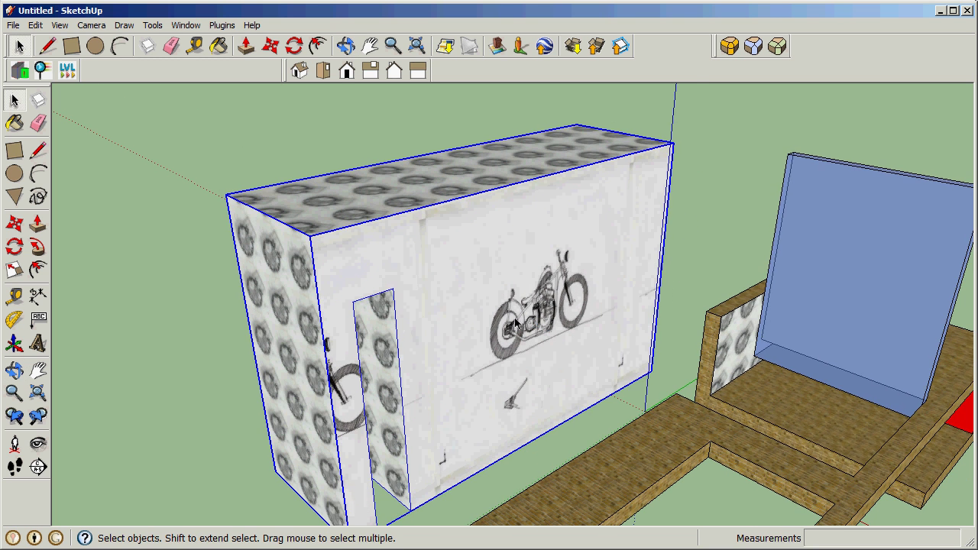
scroll(365, 290, down, 2)
scroll(337, 272, down, 1)
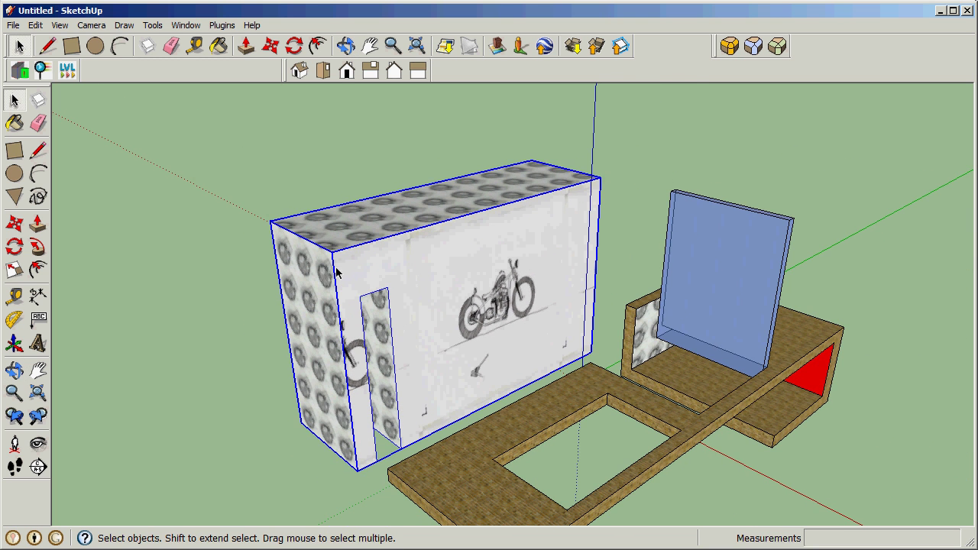
click(627, 259)
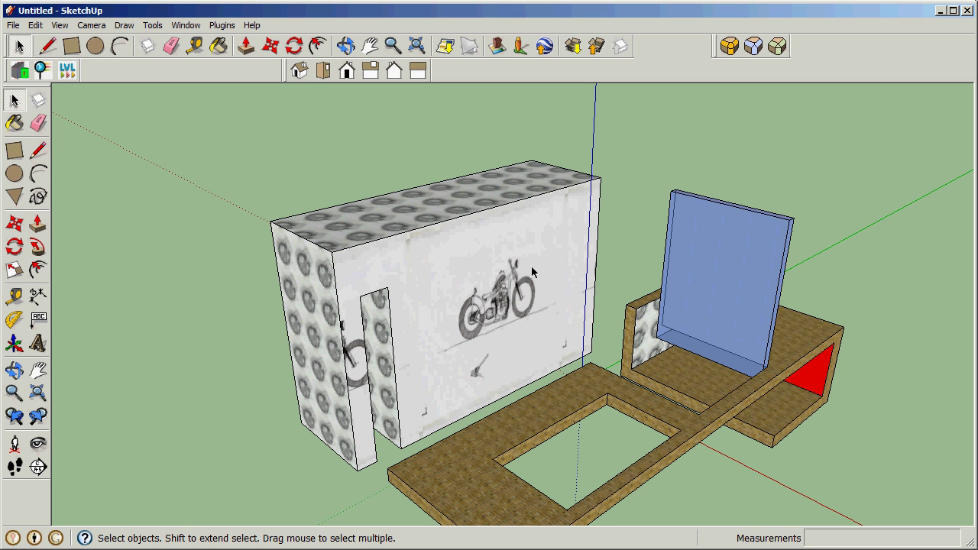
click(683, 369)
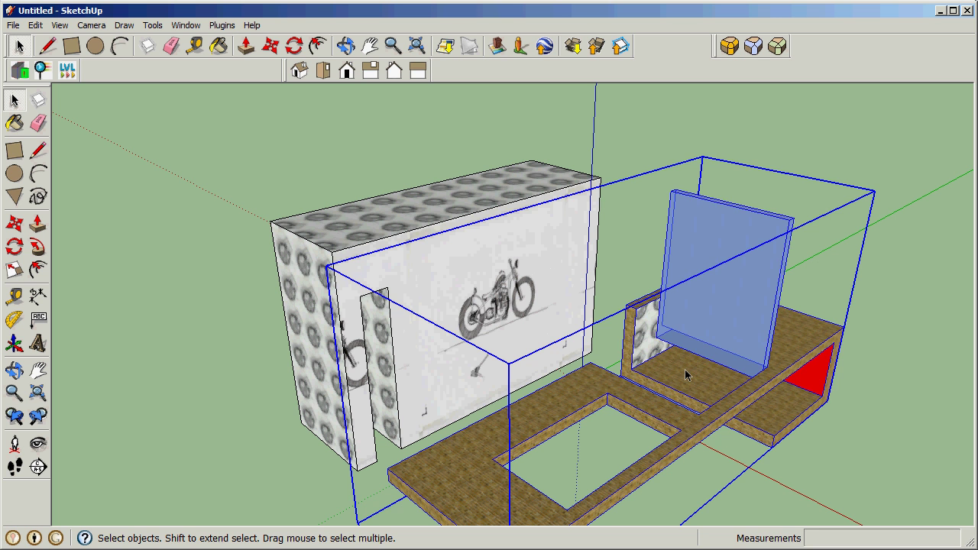
right_click(685, 370)
mouse_move(749, 342)
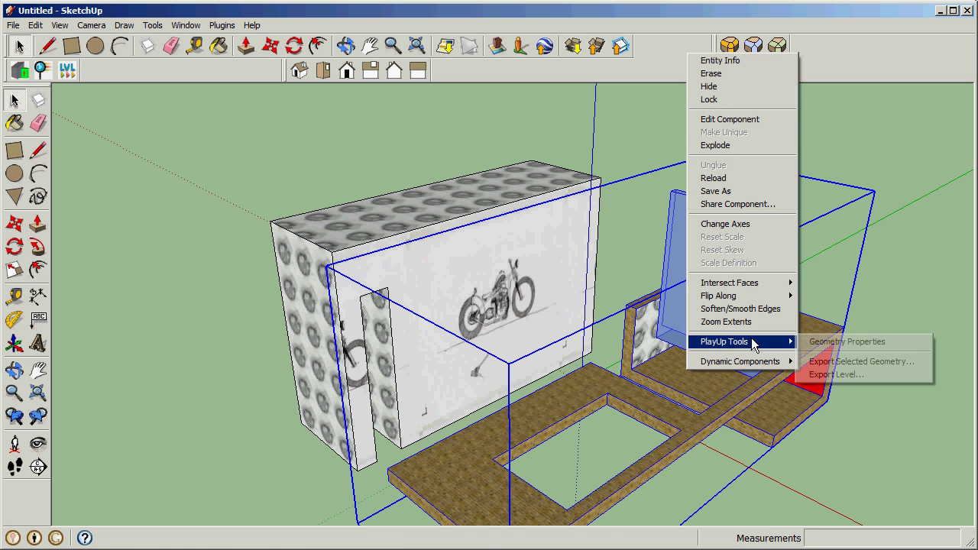
click(846, 362)
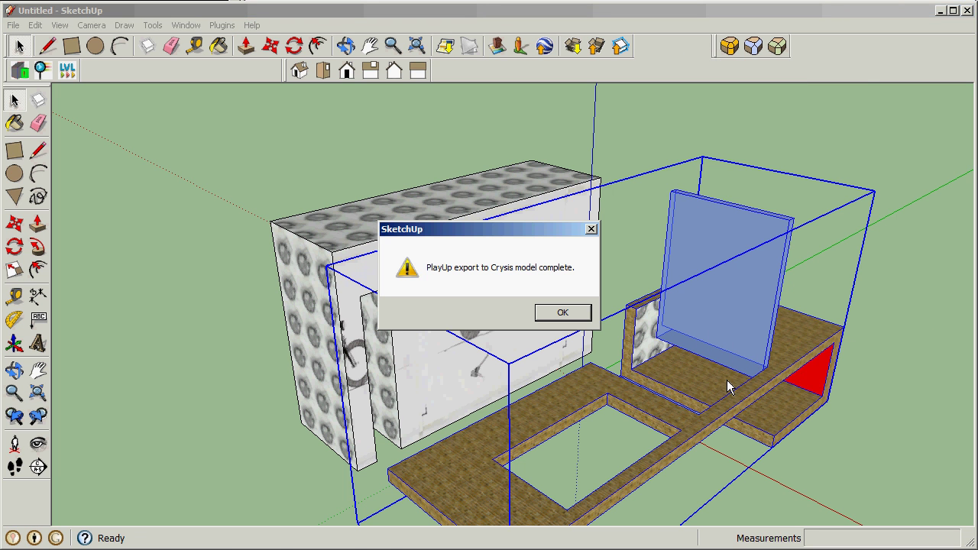
click(561, 313)
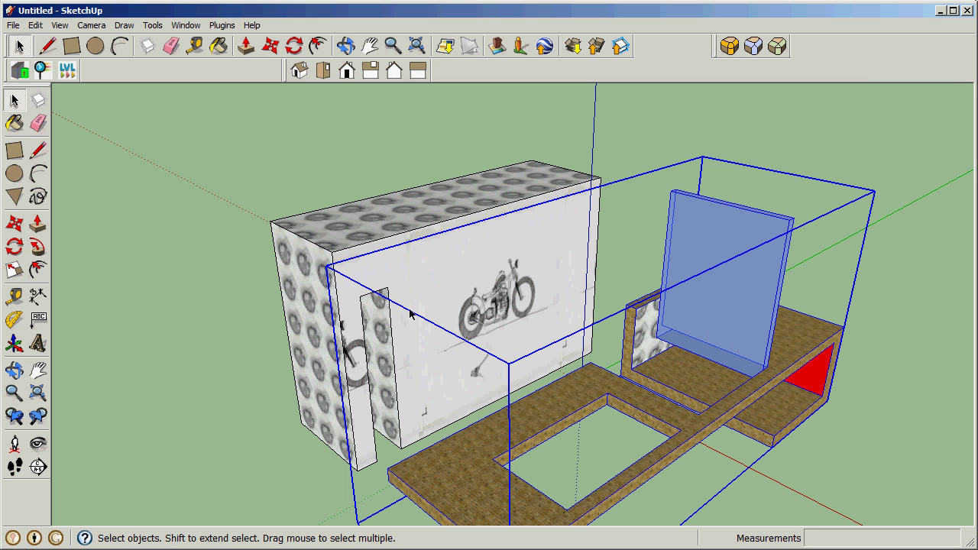
Step: Export the doorway box component with the motorcycle texture as selected geometry using PlayUp Tools
click(371, 250)
right_click(390, 261)
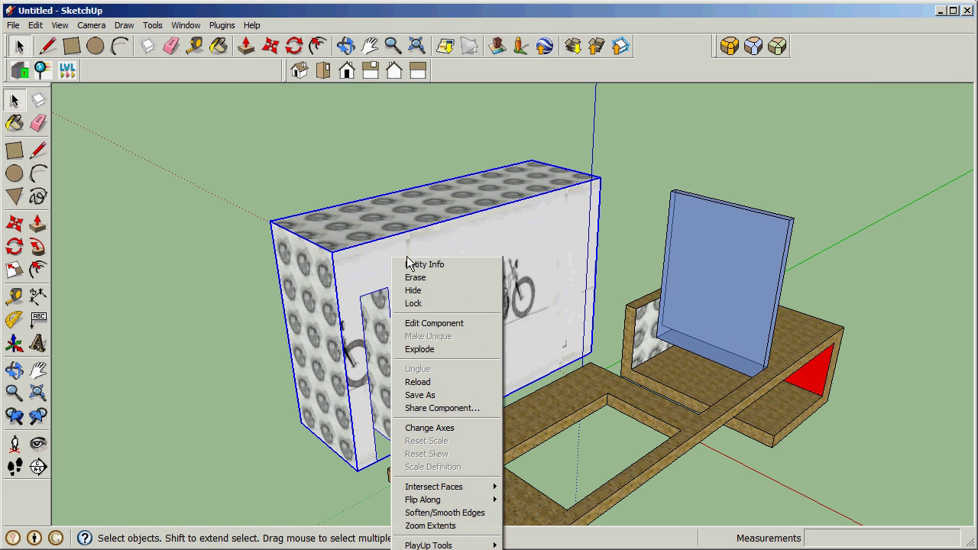
mouse_move(443, 545)
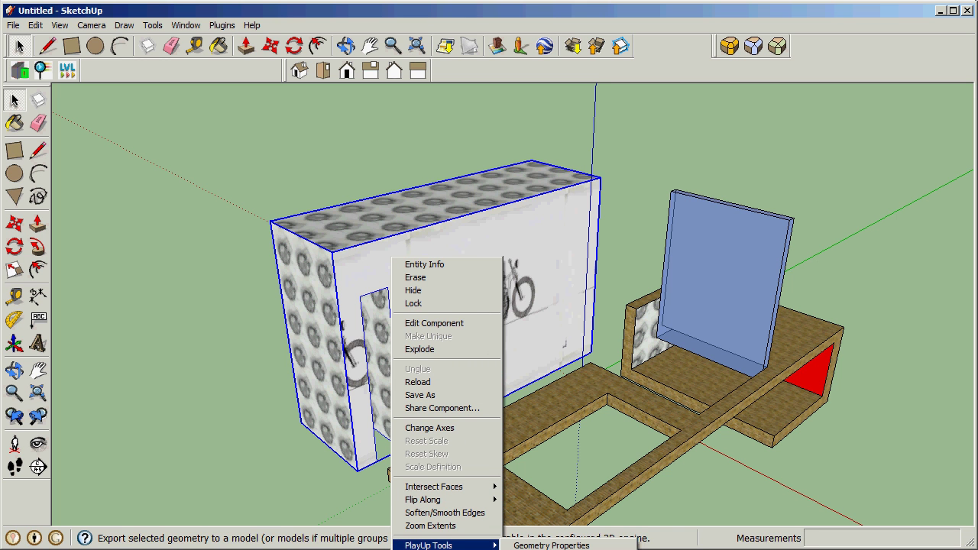
click(551, 549)
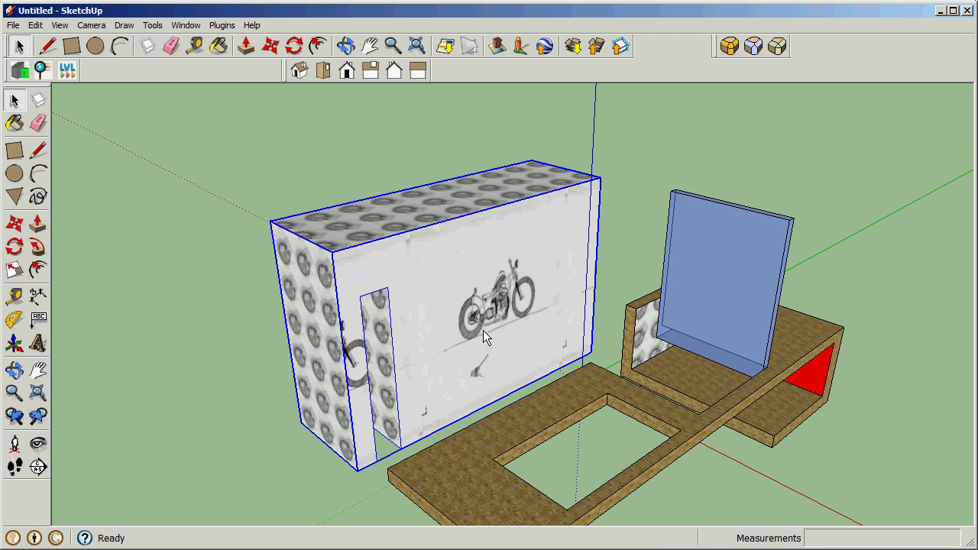
click(563, 312)
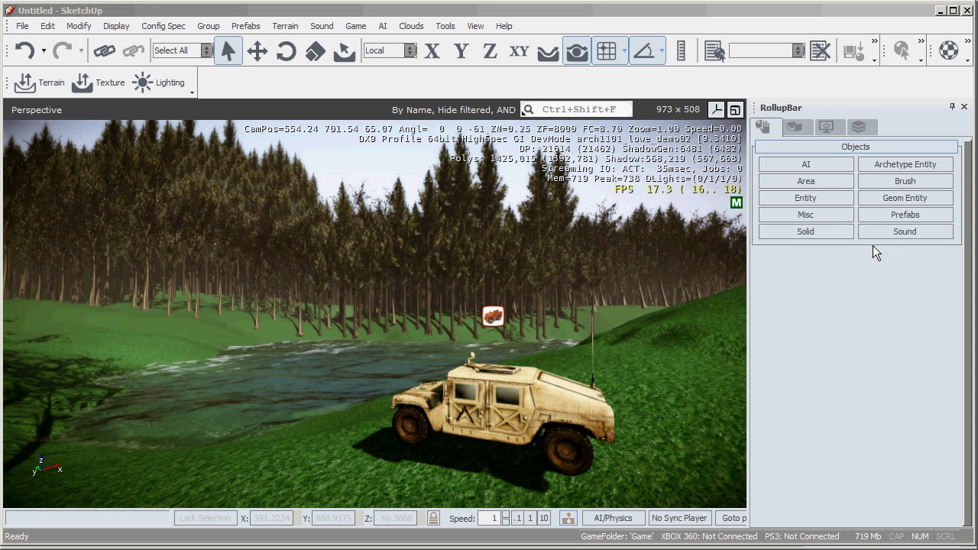
Step: Switch to the CryENGINE editor, list the Geom Entity files and reload the list
click(917, 200)
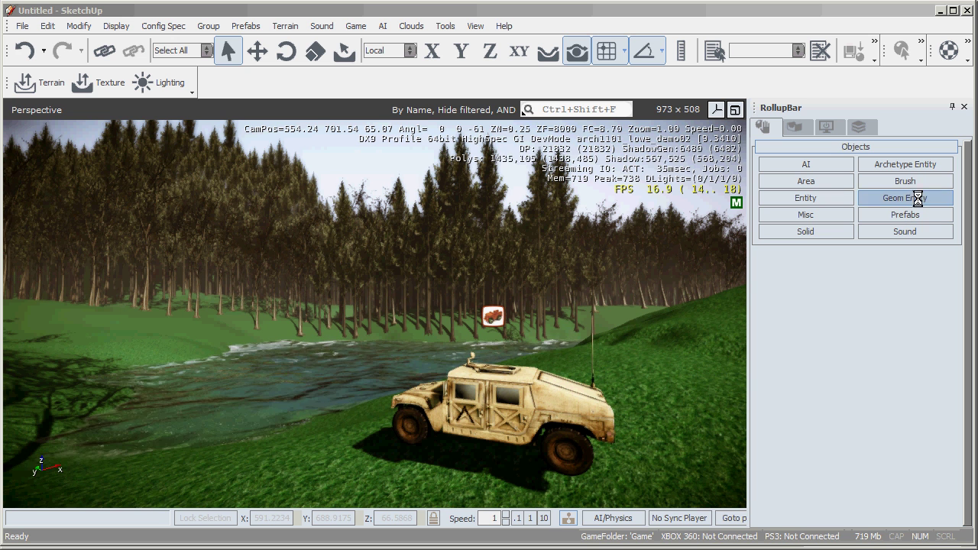
drag(968, 245, 973, 373)
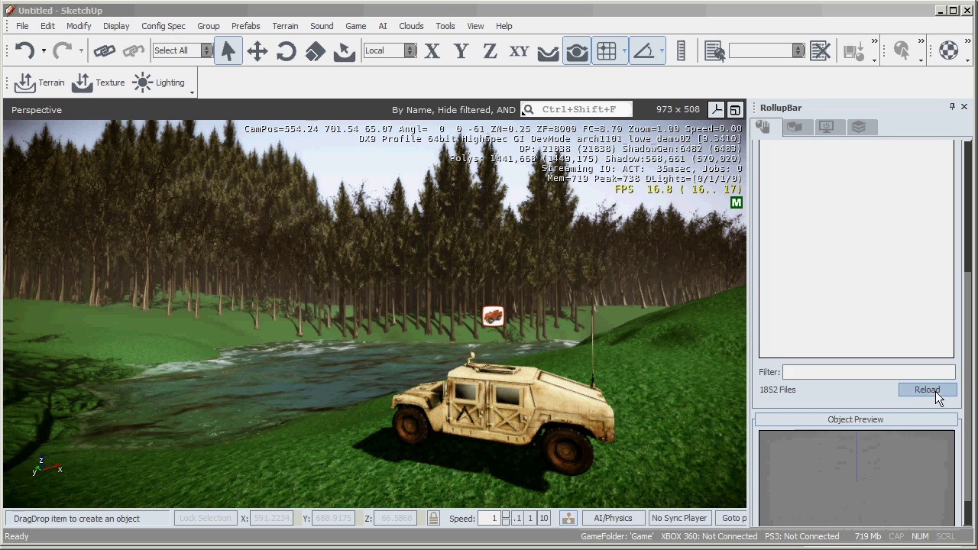
click(937, 392)
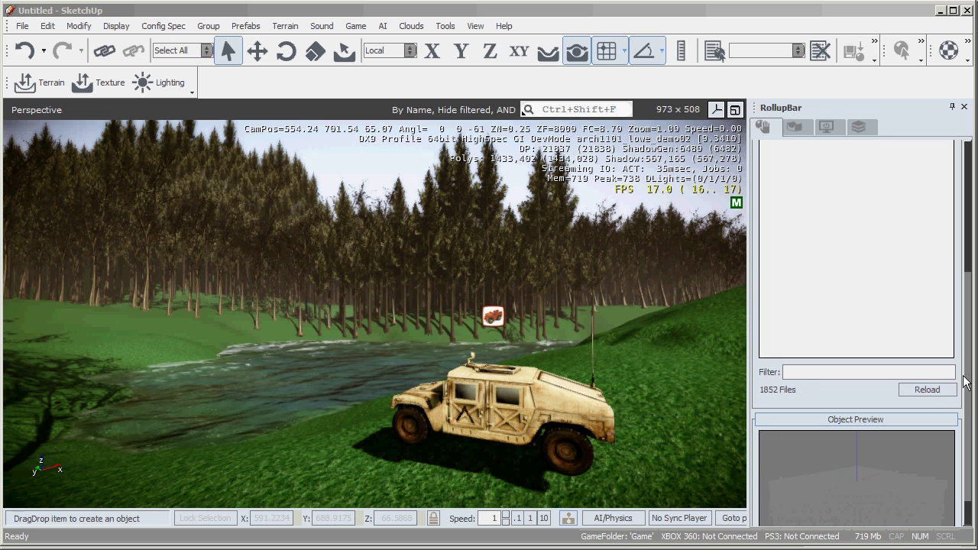
Step: Expand the levels folder down to the objects folder of arch1101_lowe_demo02 in the geometry browser
drag(975, 395, 972, 241)
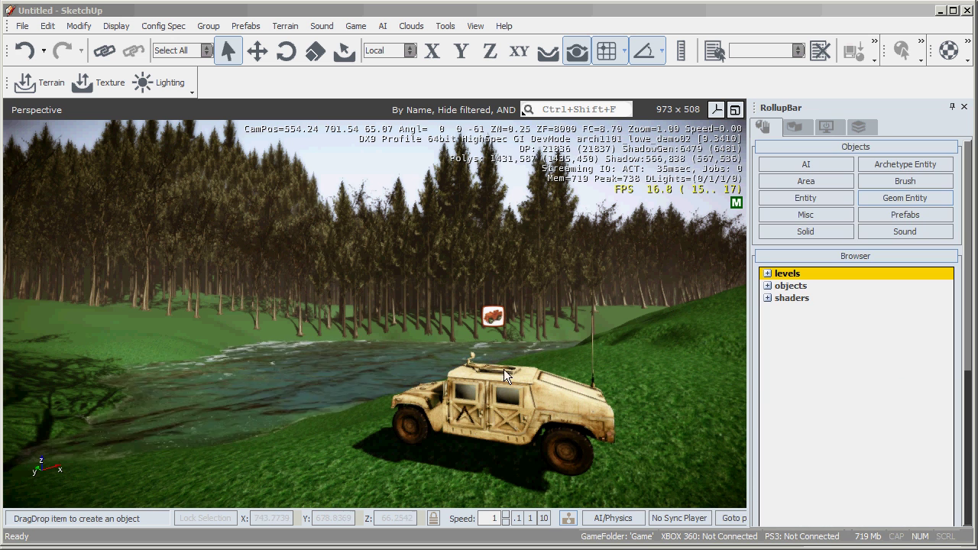
click(767, 275)
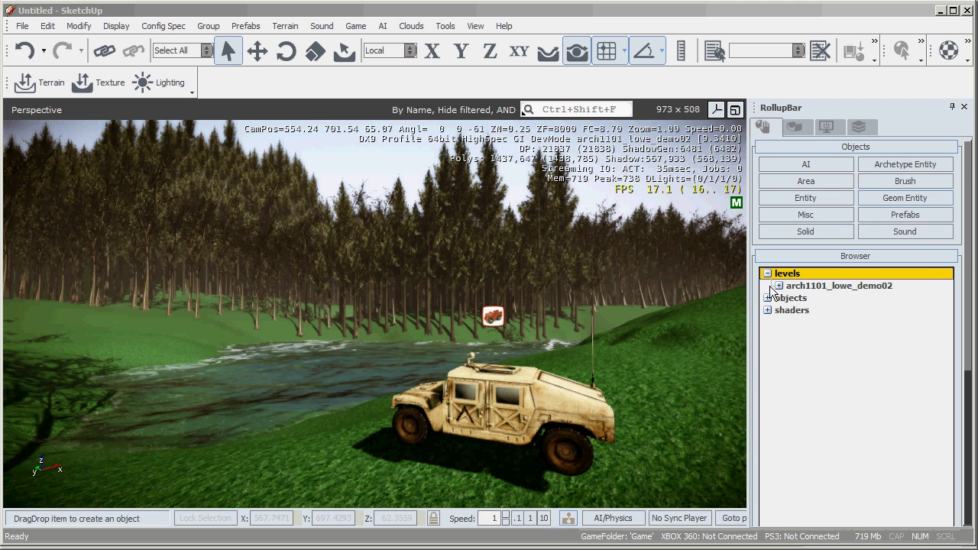
double_click(787, 289)
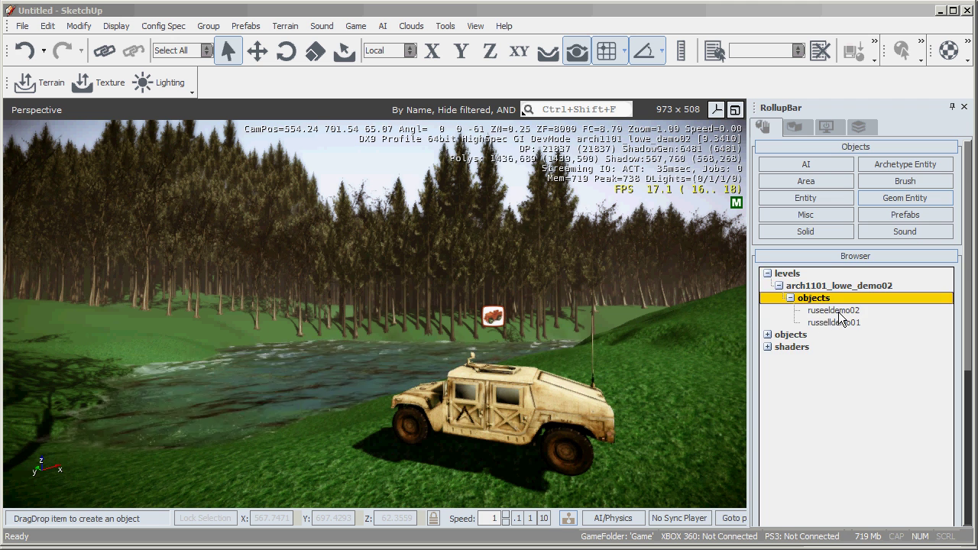
Step: Preview the exported ruseeldemo02 and russelldemo01 models in the object preview
click(839, 312)
drag(969, 307, 976, 388)
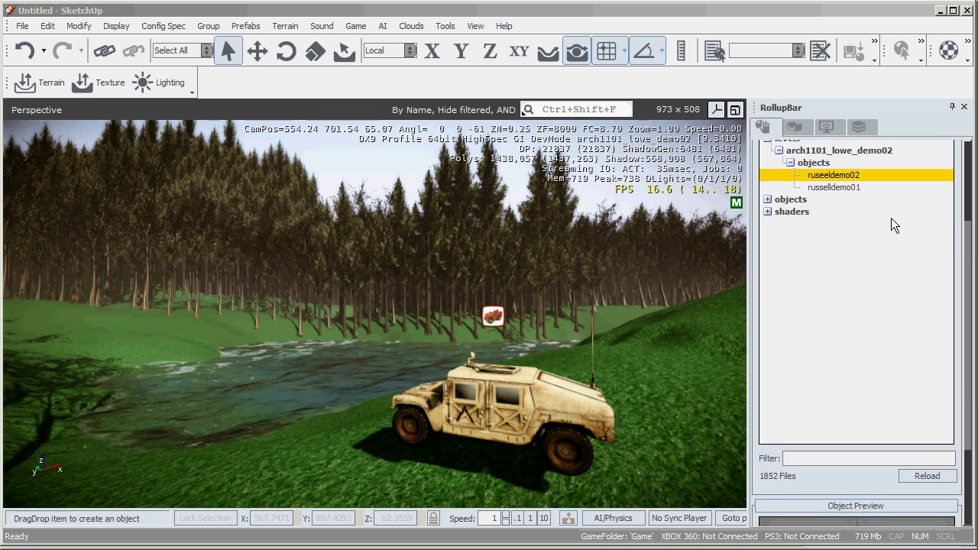
click(835, 188)
mouse_move(970, 308)
mouse_down()
mouse_move(971, 385)
mouse_move(967, 292)
mouse_up()
click(850, 167)
key(Down)
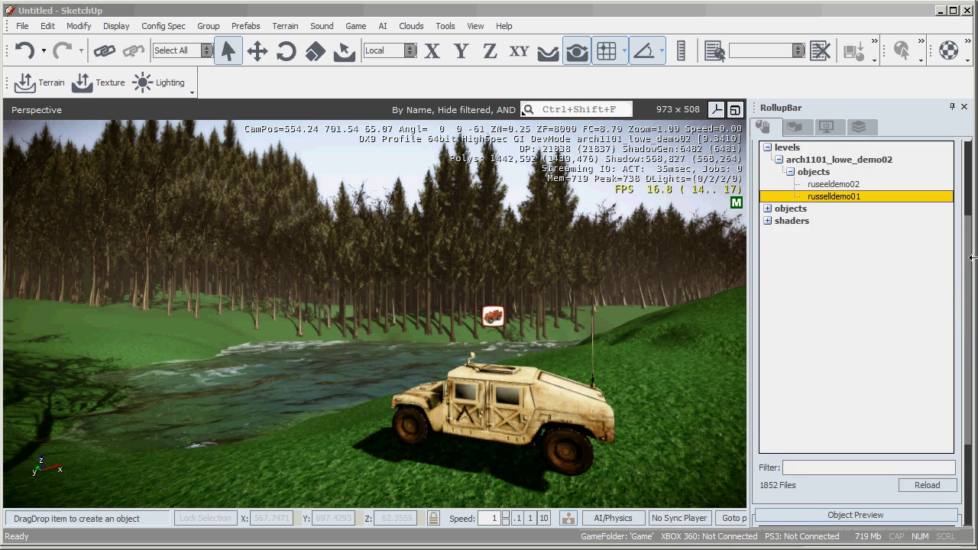
scroll(967, 267, down, 3)
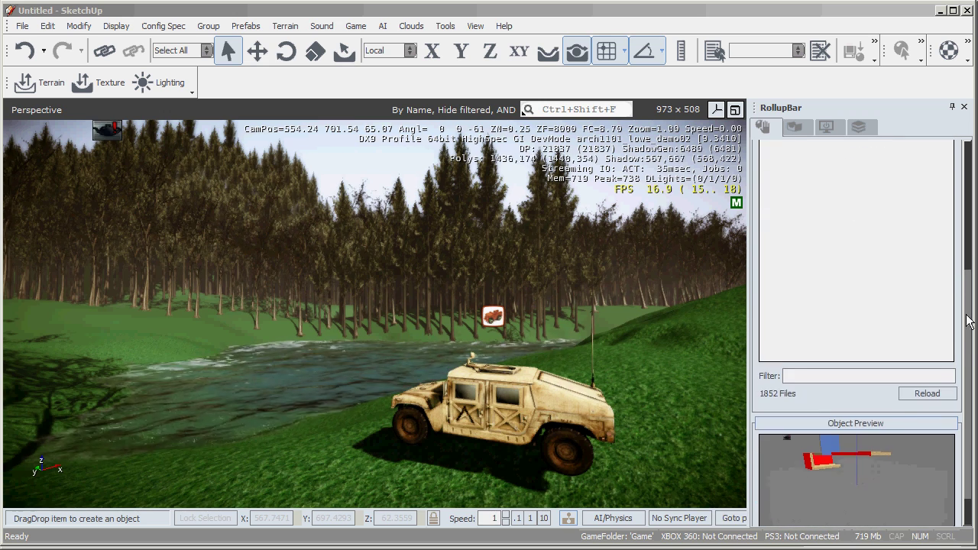
scroll(969, 275, up, 3)
scroll(971, 252, up, 2)
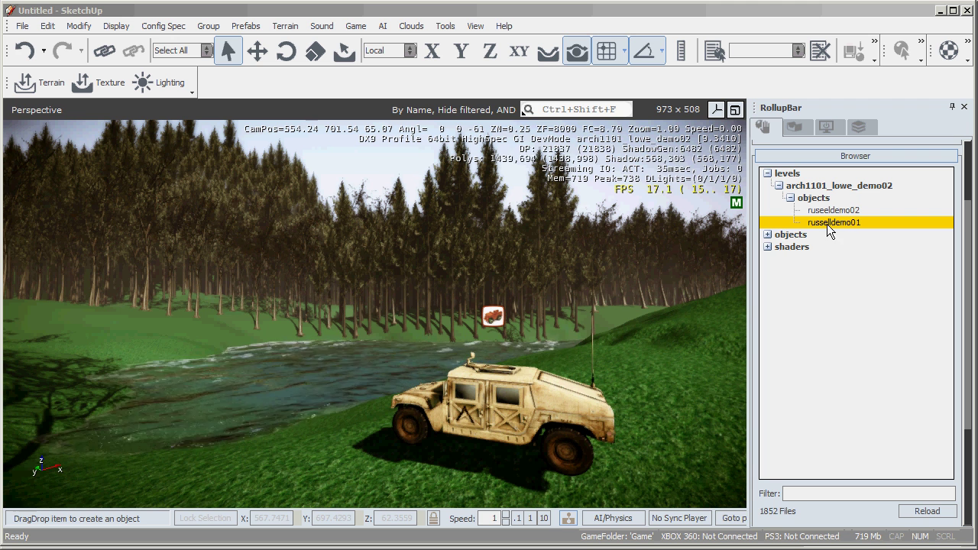
Step: Place the ruseeldemo02 model on the grass beside the military vehicle at about X 556, Y 708, and turn off grid snapping
click(831, 211)
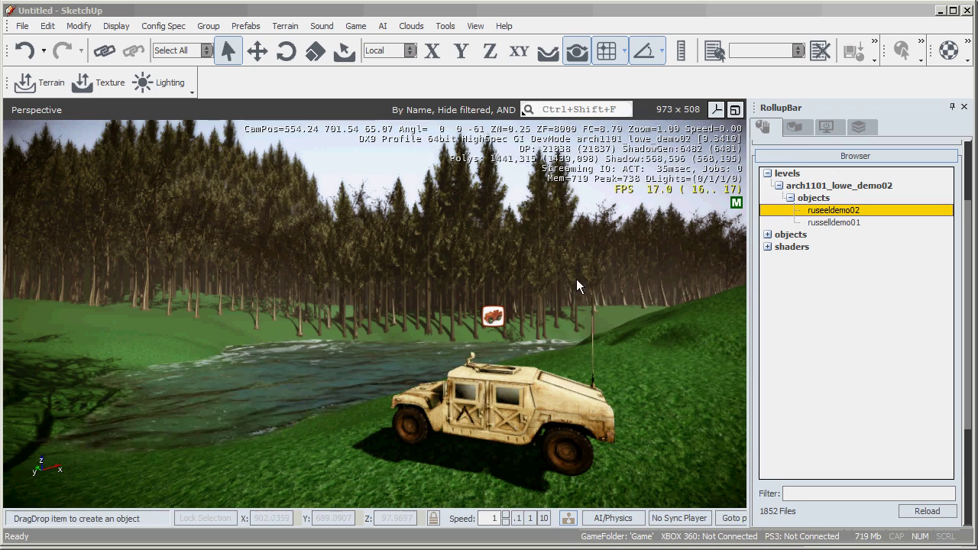
right_drag(577, 281, 577, 287)
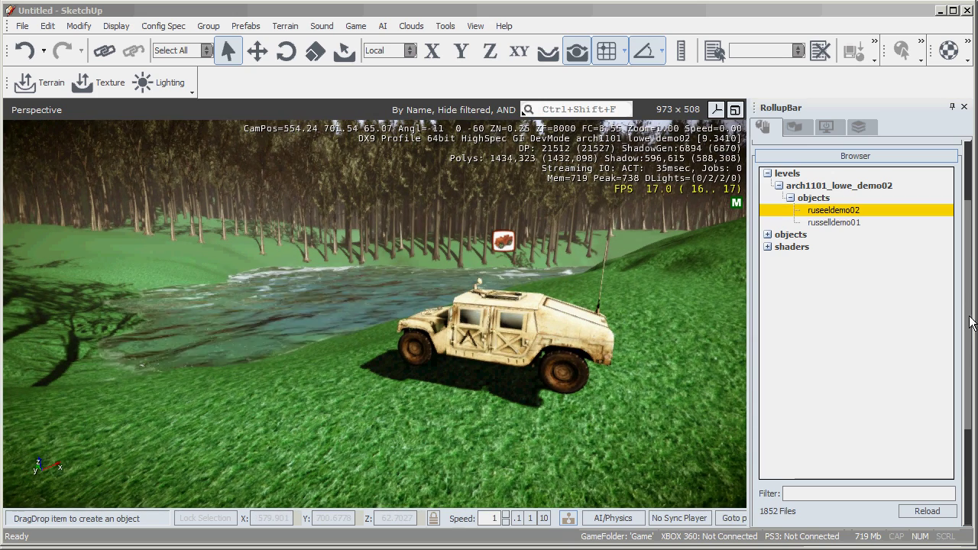
drag(970, 322, 970, 246)
right_drag(743, 299, 683, 270)
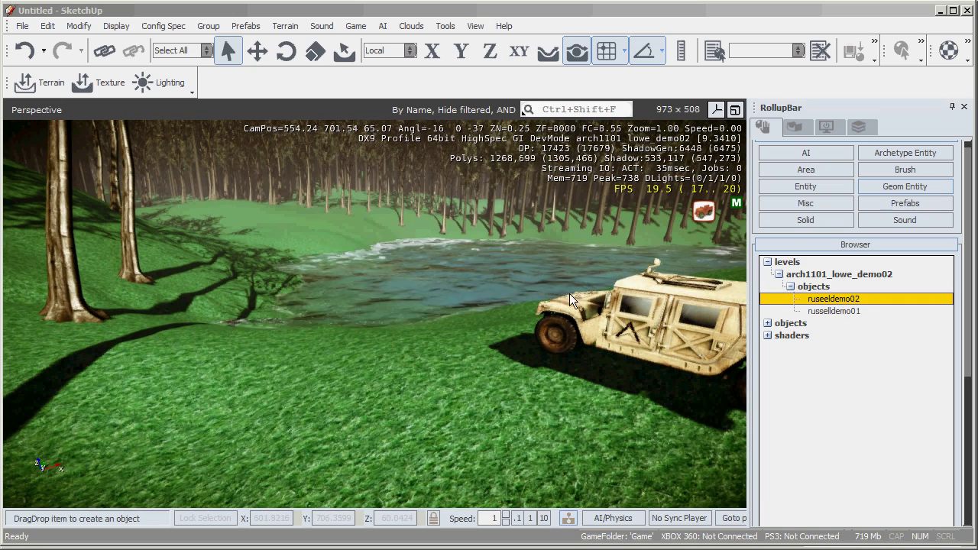
drag(569, 294, 410, 320)
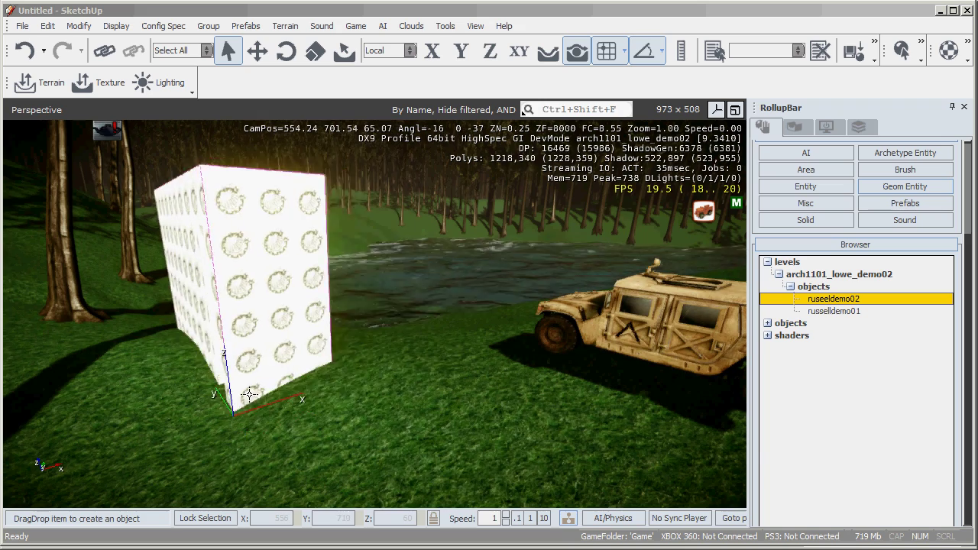
click(333, 433)
right_drag(500, 425, 500, 425)
click(608, 59)
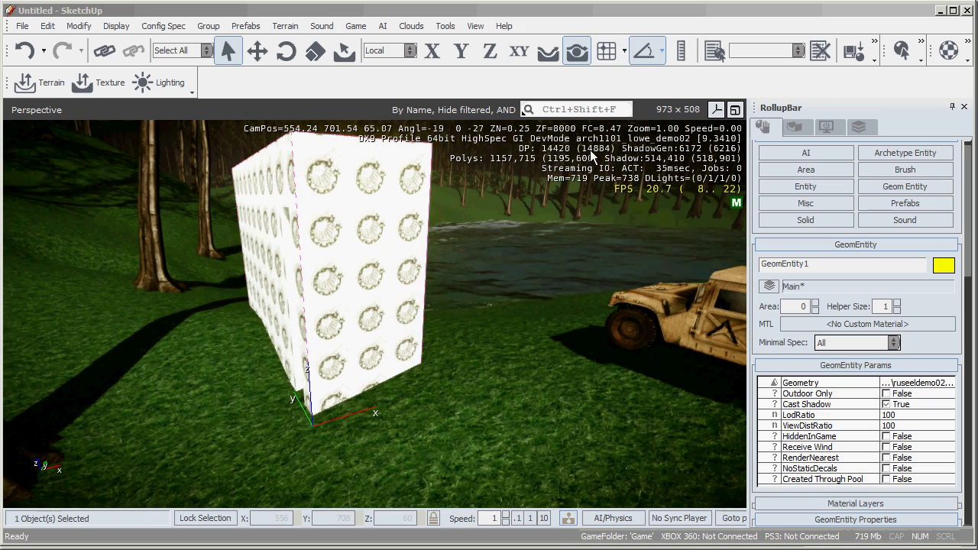
Step: Raise the ruseeldemo02 model to Z about 61.4 and shift it along Y to about 707.8
right_drag(519, 333, 521, 331)
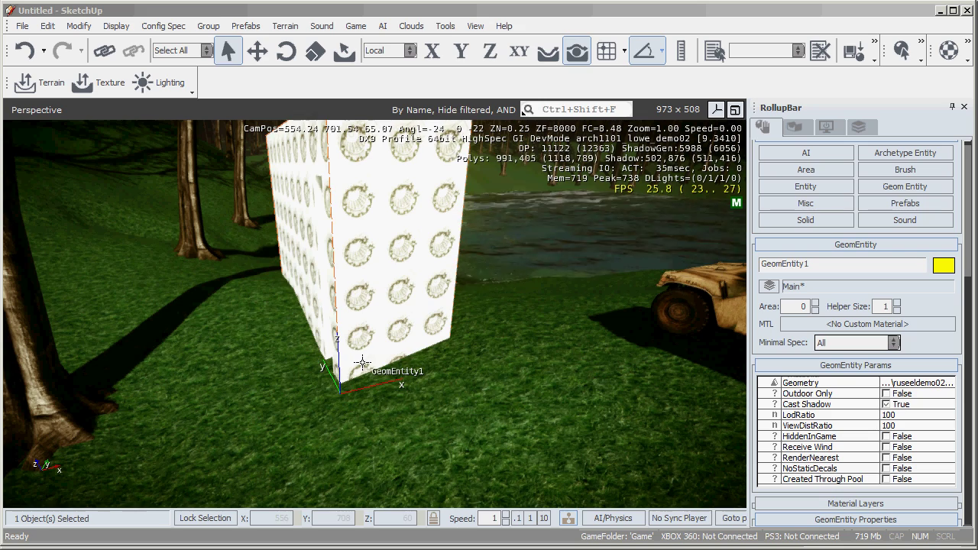
key(2)
drag(338, 348, 338, 297)
right_drag(498, 380, 407, 365)
key(d)
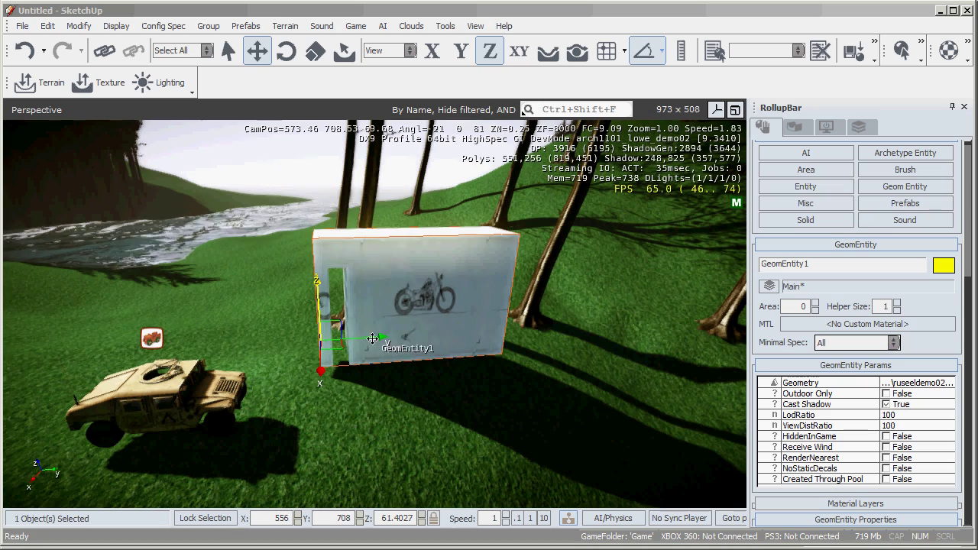
mouse_move(373, 339)
mouse_down()
mouse_move(348, 340)
mouse_move(368, 340)
mouse_up()
mouse_move(382, 402)
right_down()
mouse_move(397, 403)
mouse_move(382, 403)
right_up()
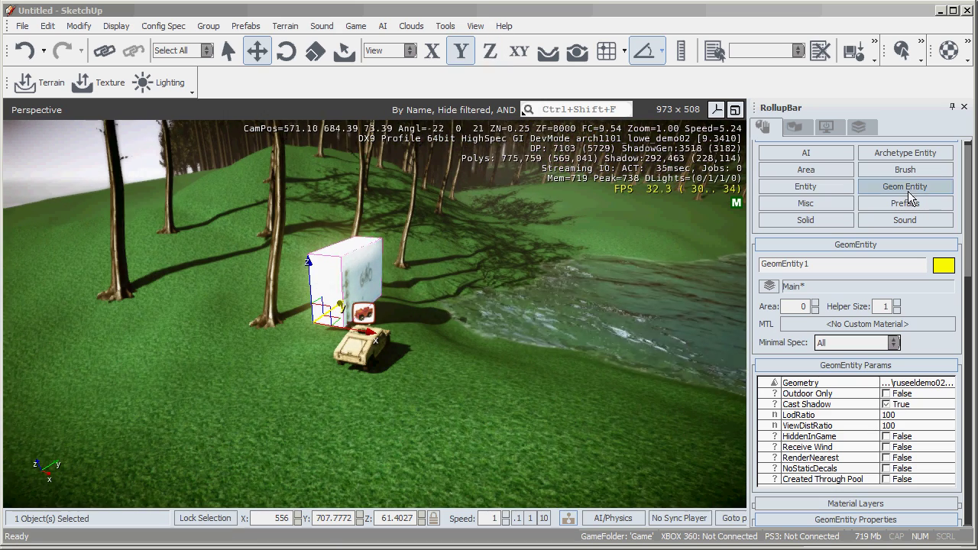
click(908, 190)
click(833, 311)
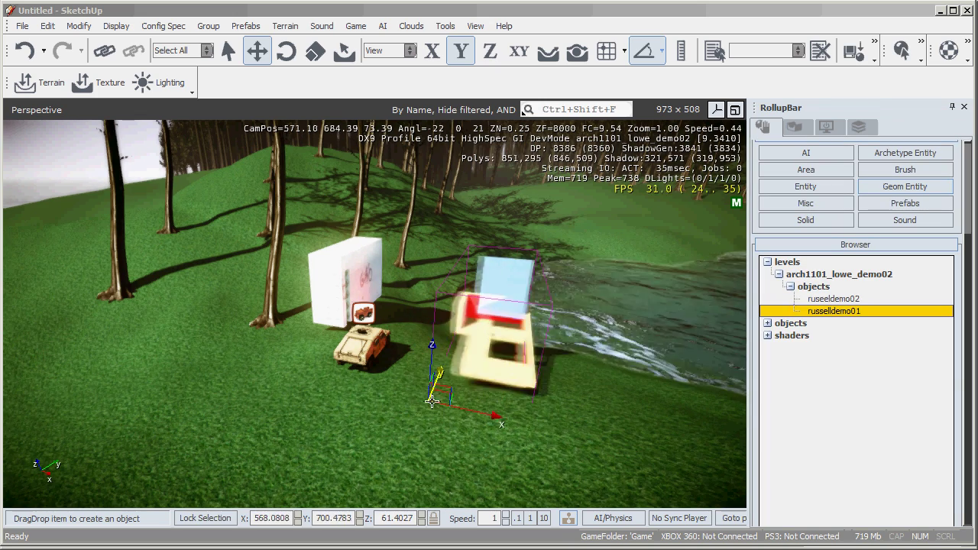
right_drag(325, 391, 391, 407)
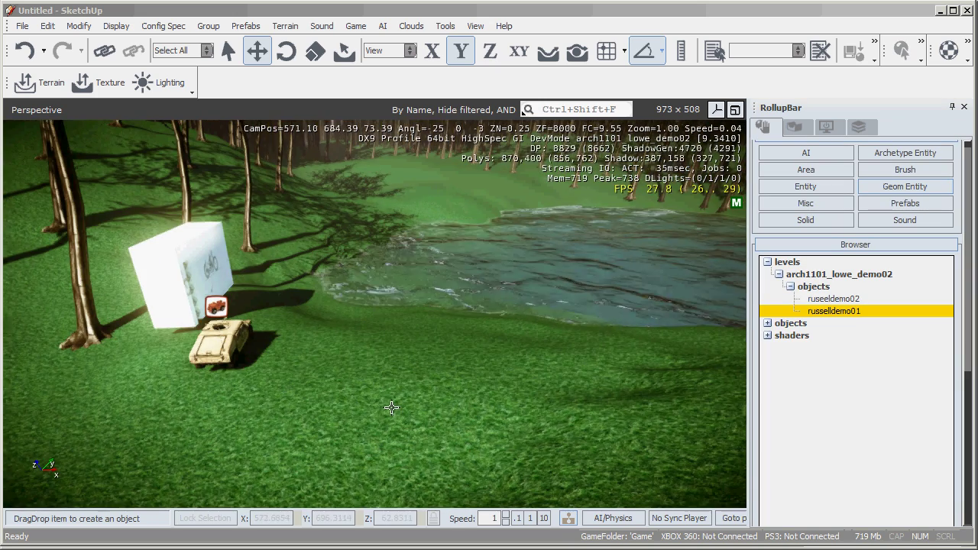
key(Escape)
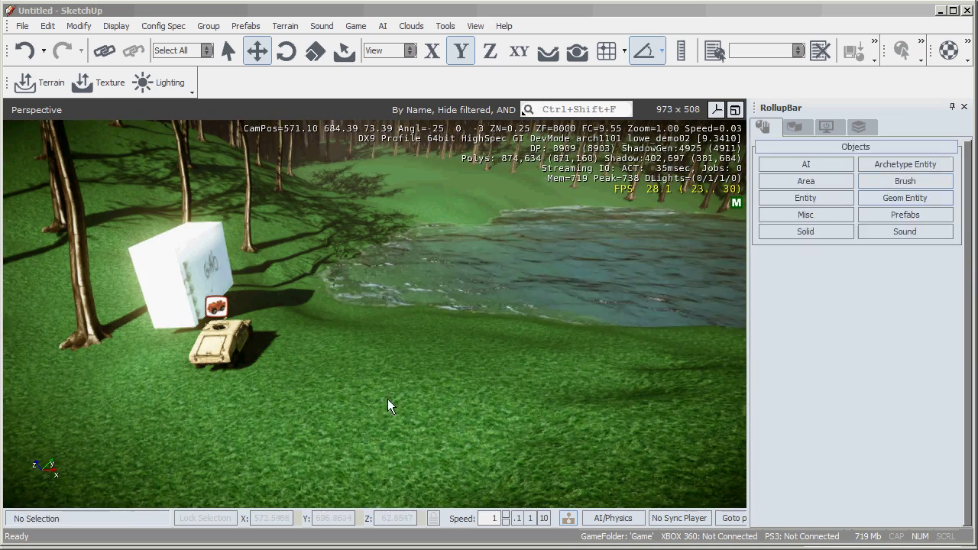
Step: Add the russelldemo01 model as a Geom Entity and position it on the grass at about X 575.5, Y 695.7
click(256, 50)
click(919, 201)
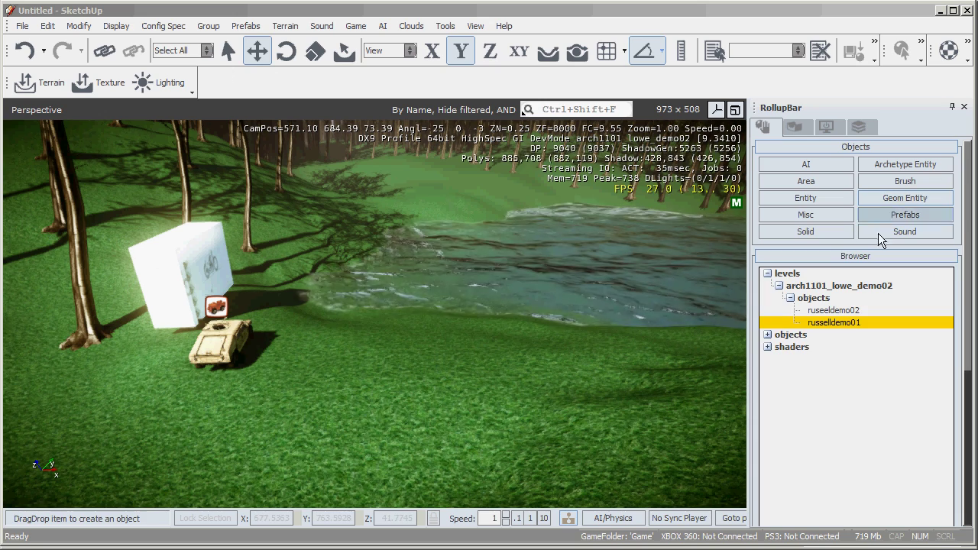
right_drag(417, 312, 632, 332)
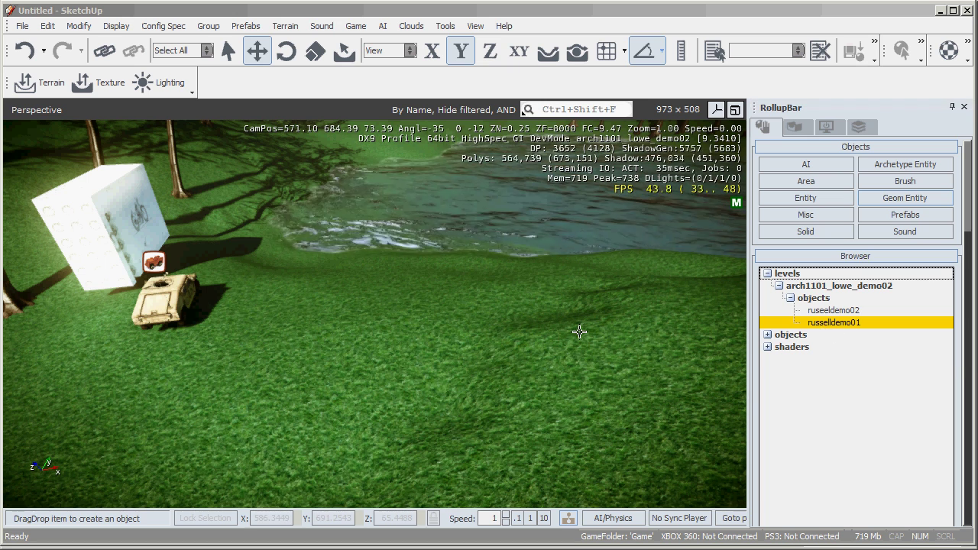
click(517, 334)
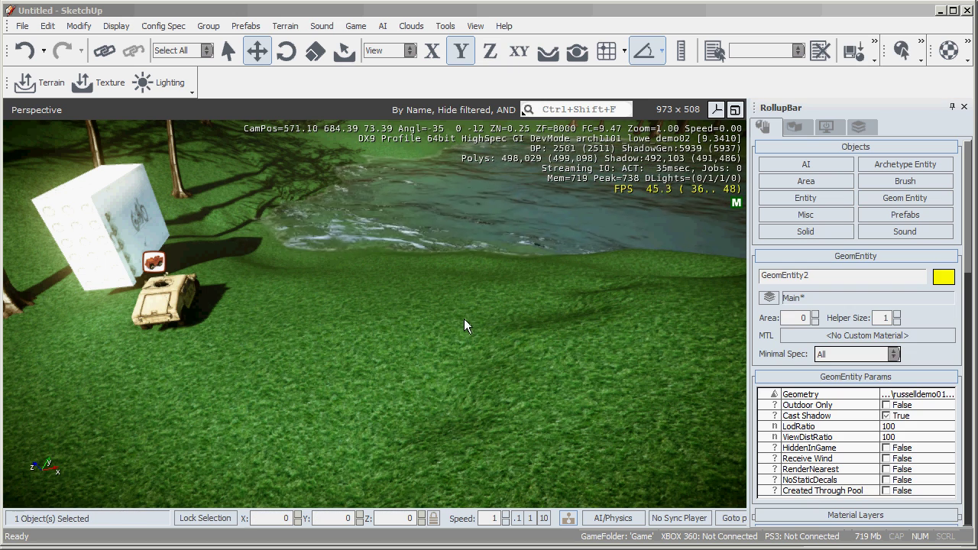
click(257, 51)
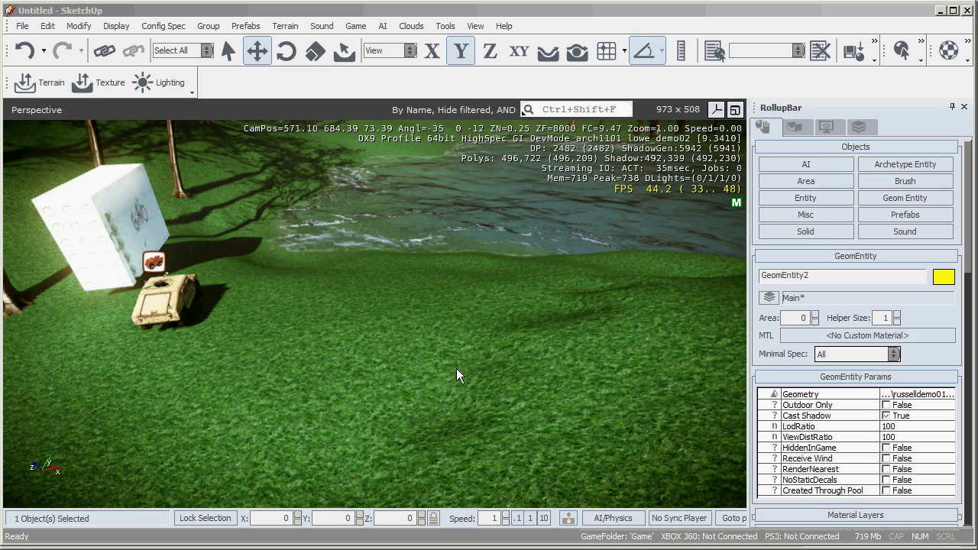
ctrl+shift+click(415, 346)
Step: Move the russelldemo01 model along Y to about 687.7 and raise it to Z about 64.5
right_drag(270, 379, 269, 380)
key(a)
key(w)
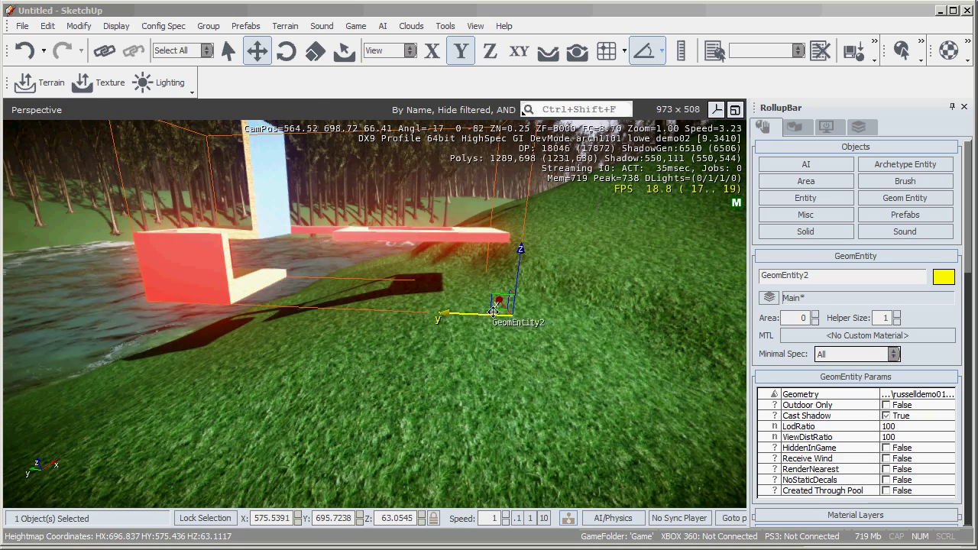
drag(493, 312, 752, 334)
mouse_move(539, 386)
right_down()
mouse_move(490, 383)
mouse_move(538, 385)
right_up()
key(d)
key(w)
key(s)
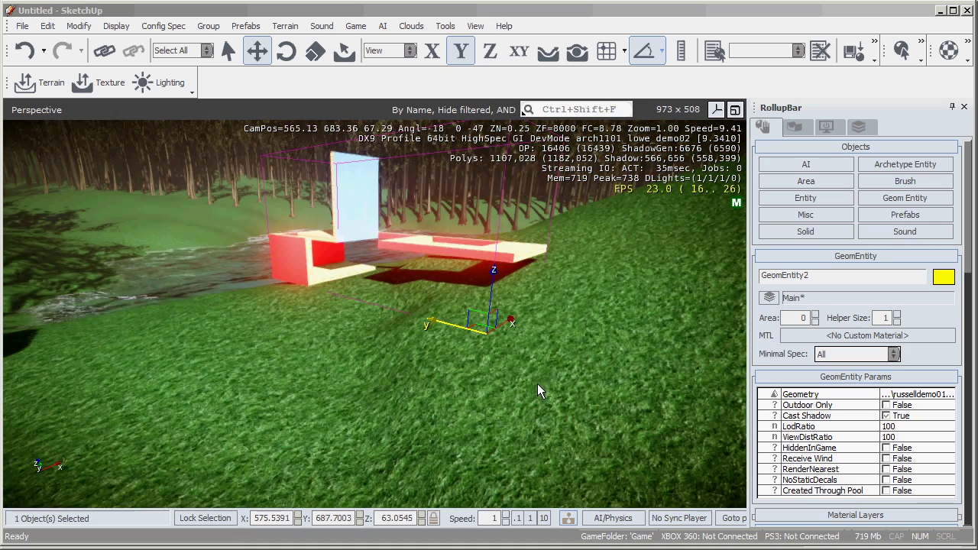
drag(496, 271, 499, 232)
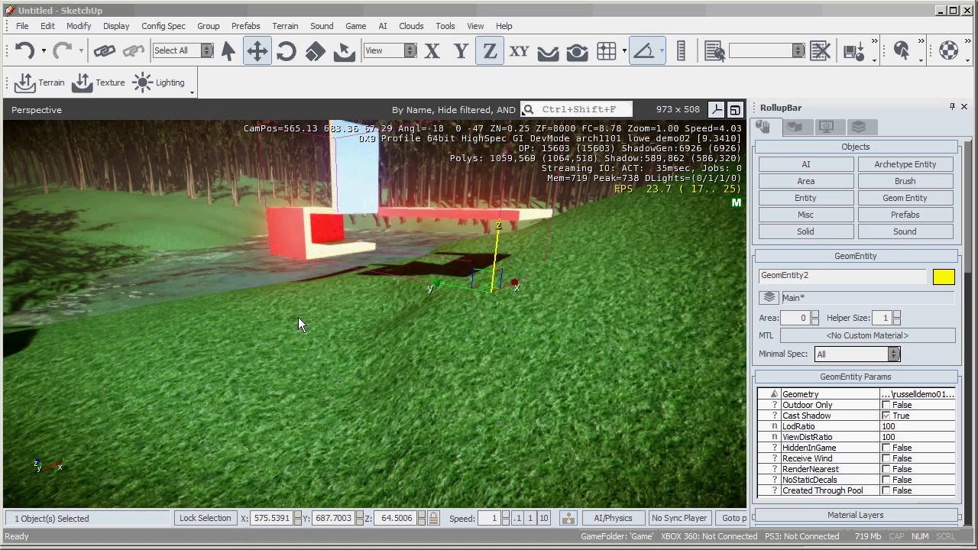
Step: Enter game mode and walk around the russelldemo01 structure to examine its brick, glass and patterned wall textures
right_drag(298, 318, 298, 317)
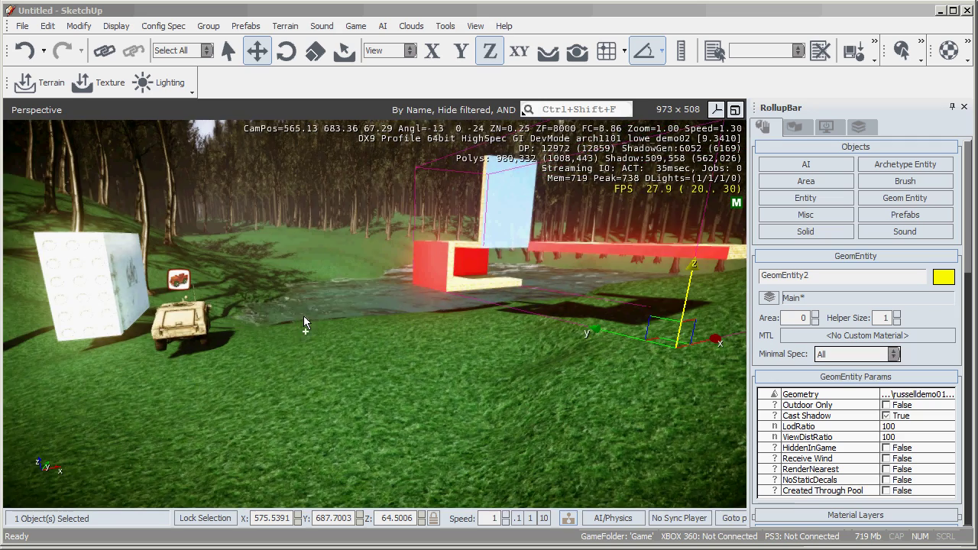
key(ctrl+g)
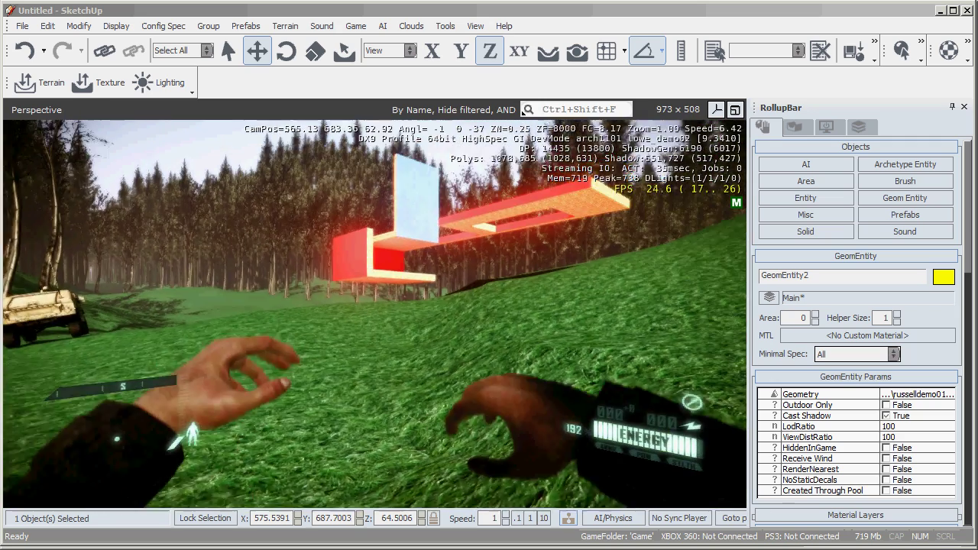
key(w)
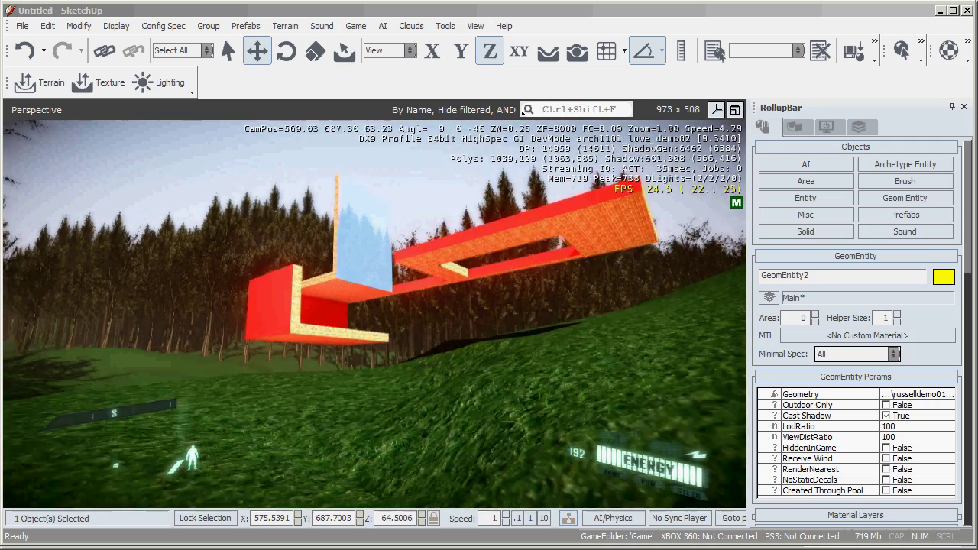
key(w)
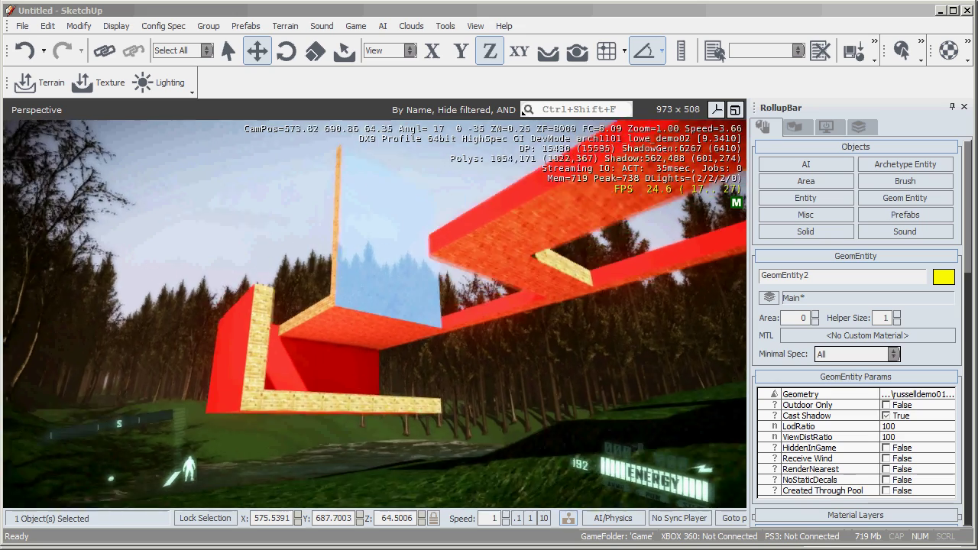
key(w)
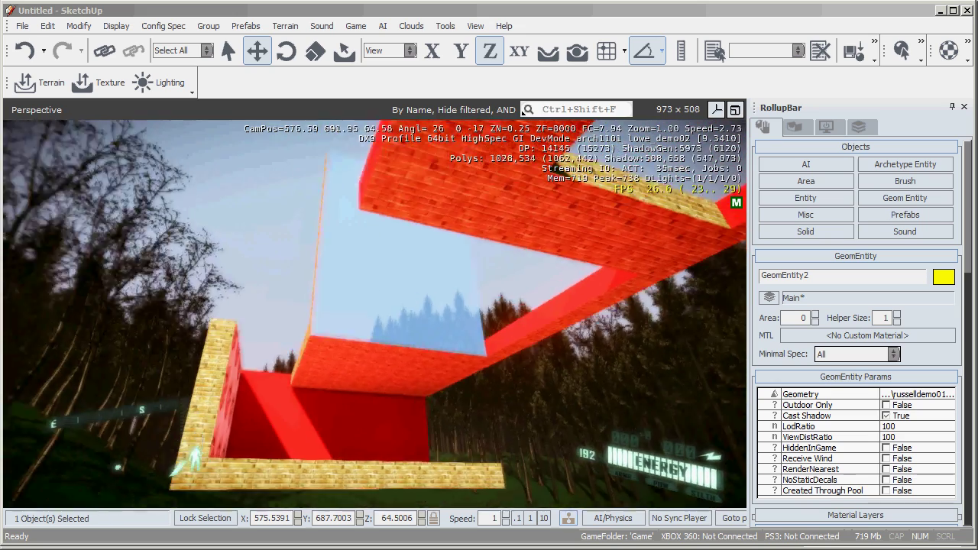
key(w)
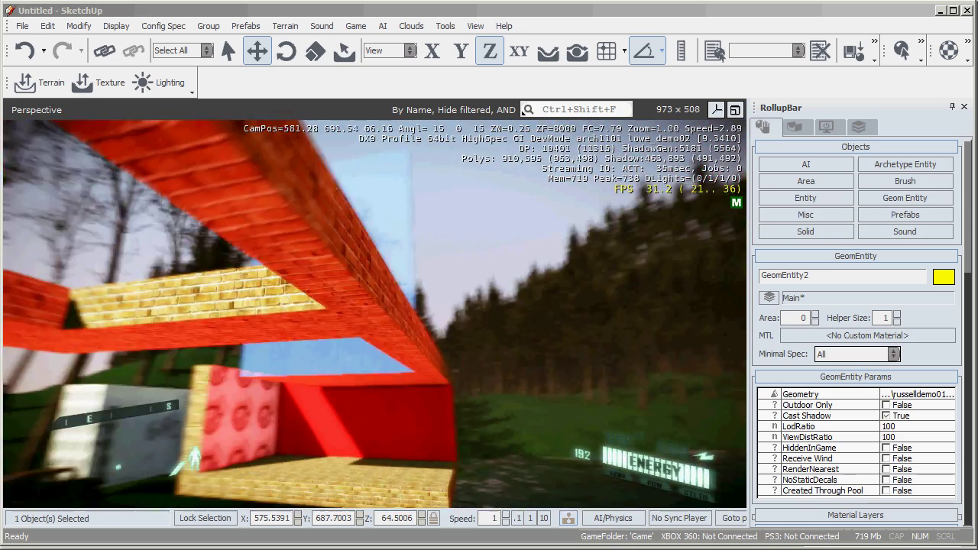
key(d)
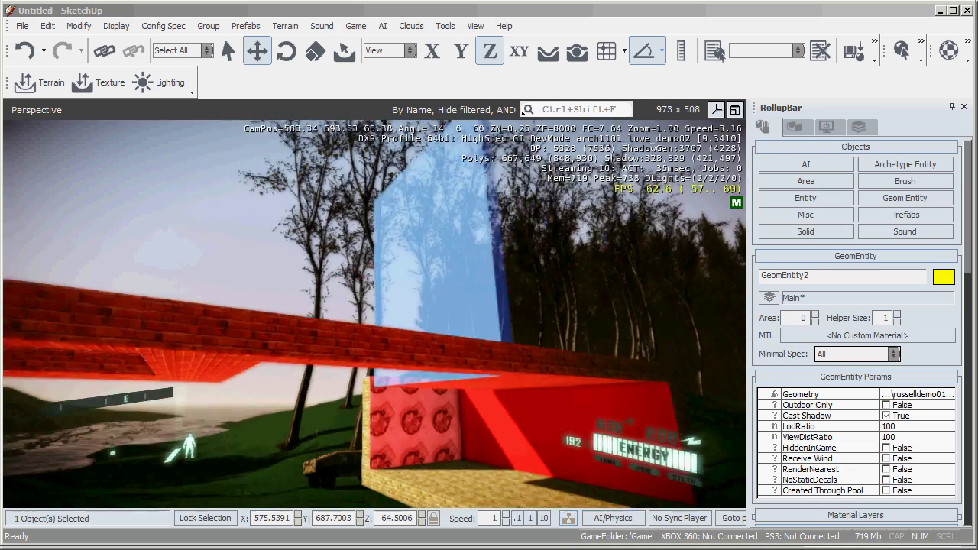
key(w)
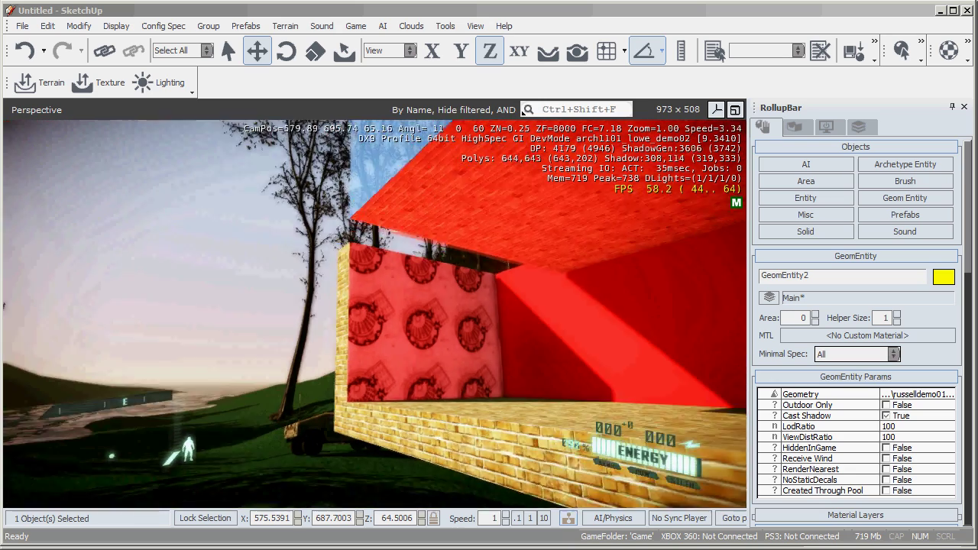
key(w)
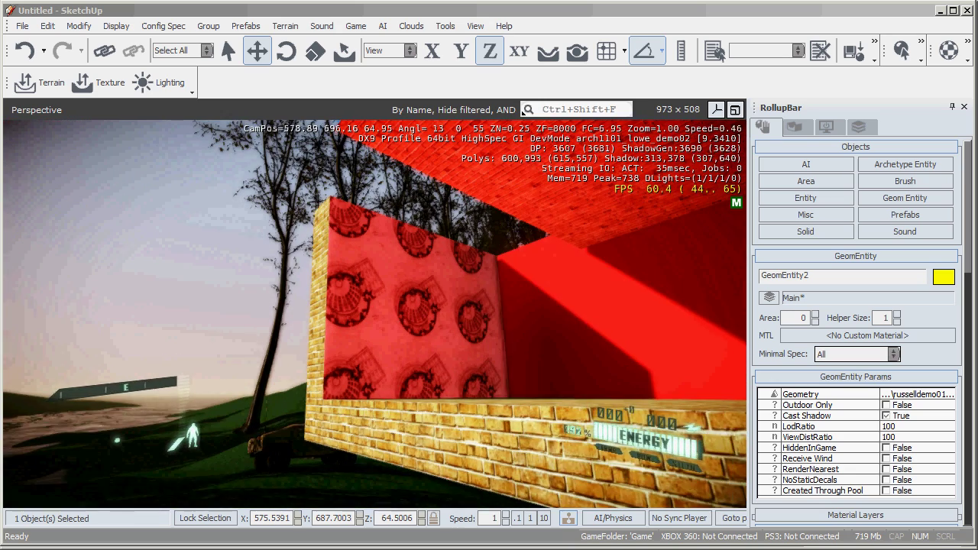
Step: Walk through the gap in the ruseeldemo02 block and around its outside to inspect the textures and collision
mouse_move(525, 109)
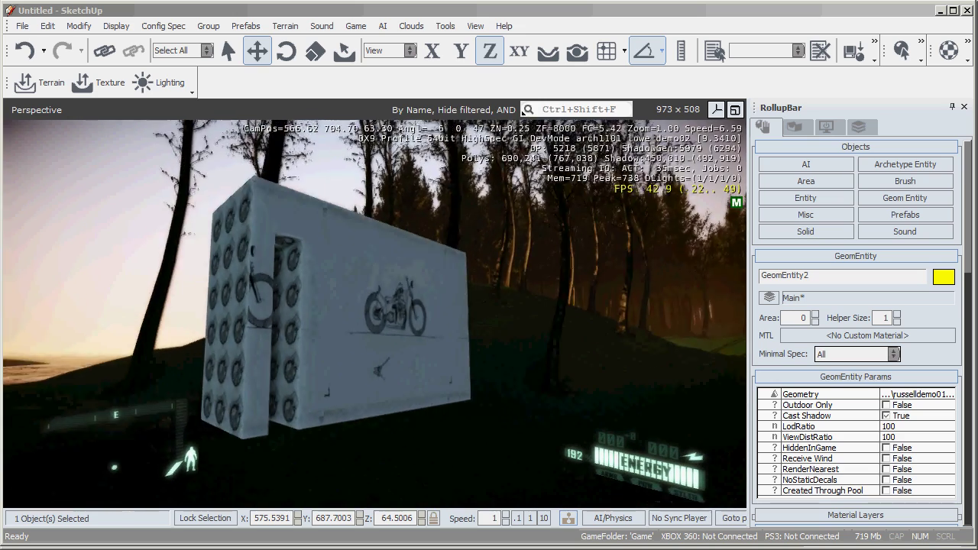
key(w)
key(w)
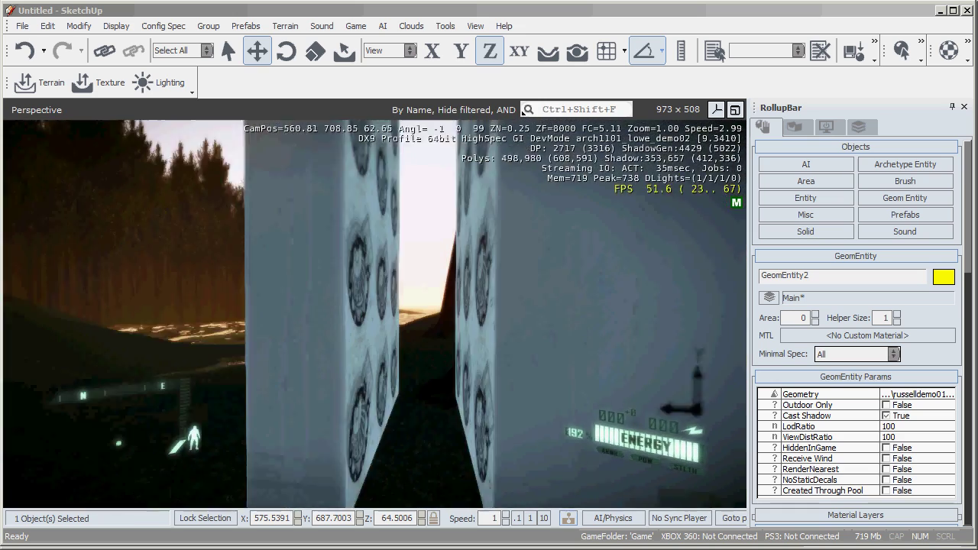
key(d)
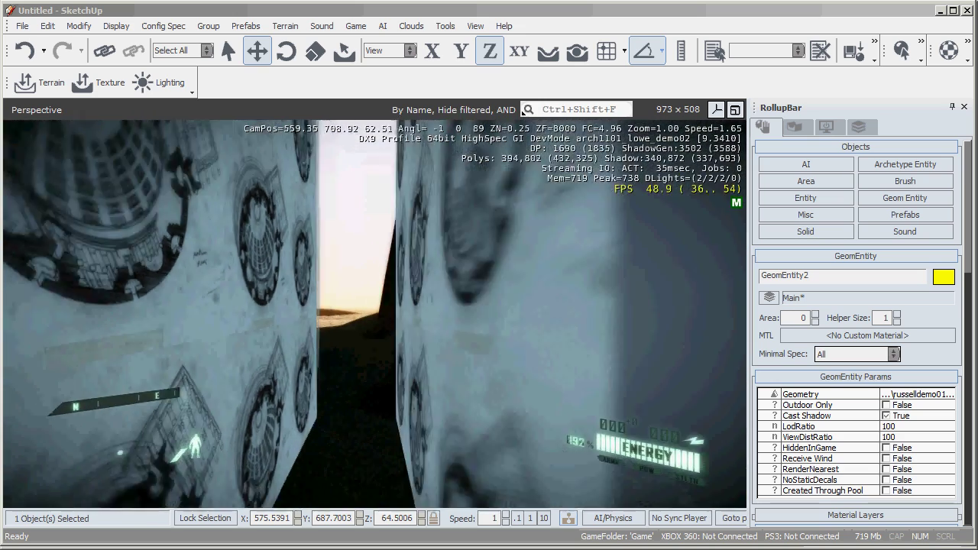
key(a)
key(d)
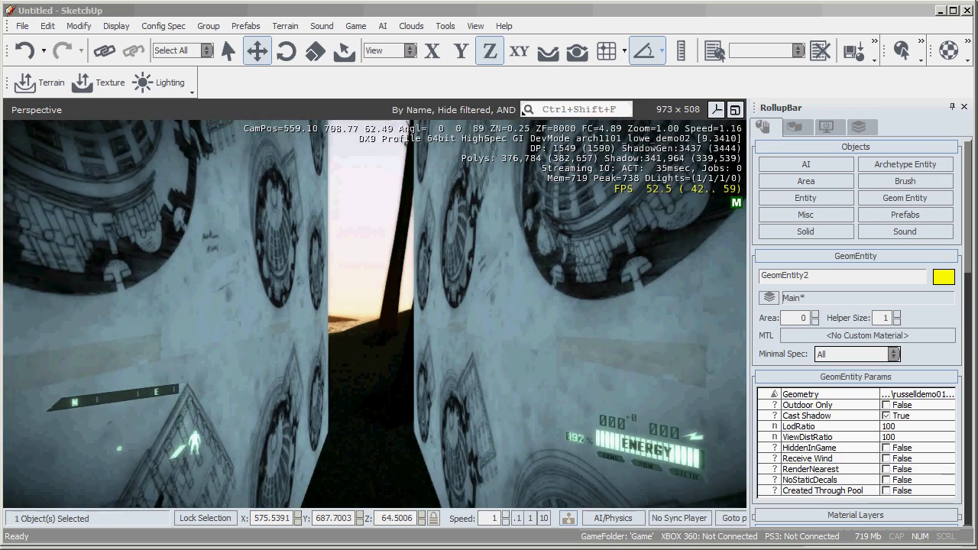
key(w)
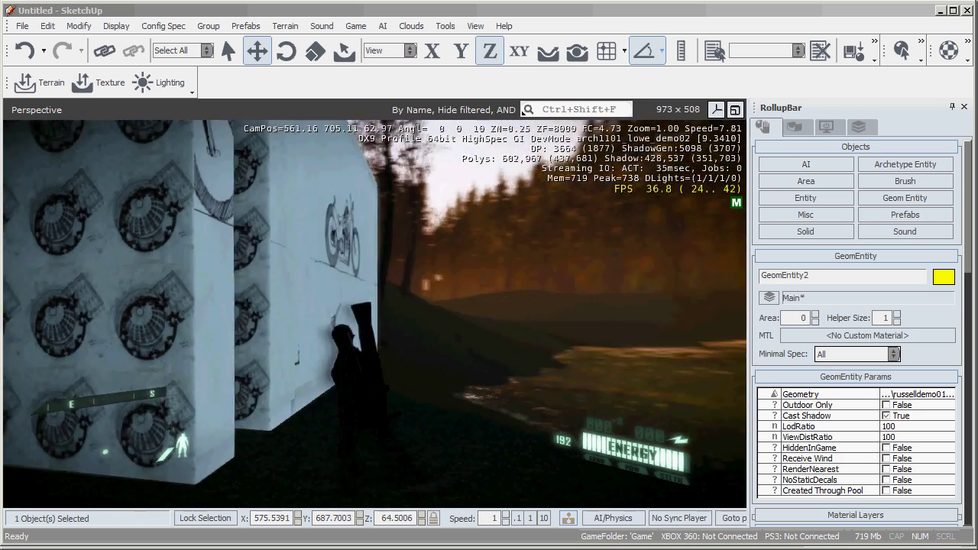
key(s)
key(a)
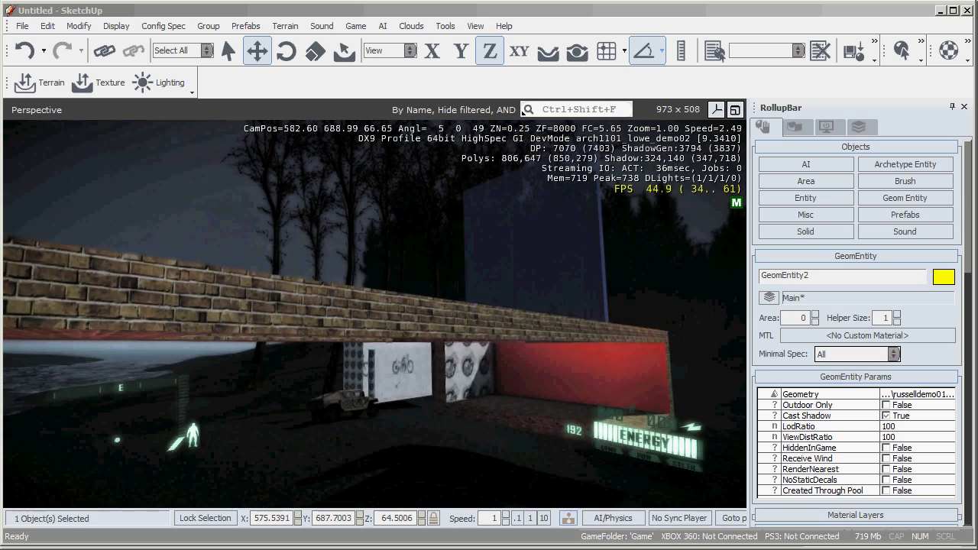
Step: Jump onto the russelldemo01 structure and walk into its red room to examine the surfaces in night lighting
key(w)
key(space)
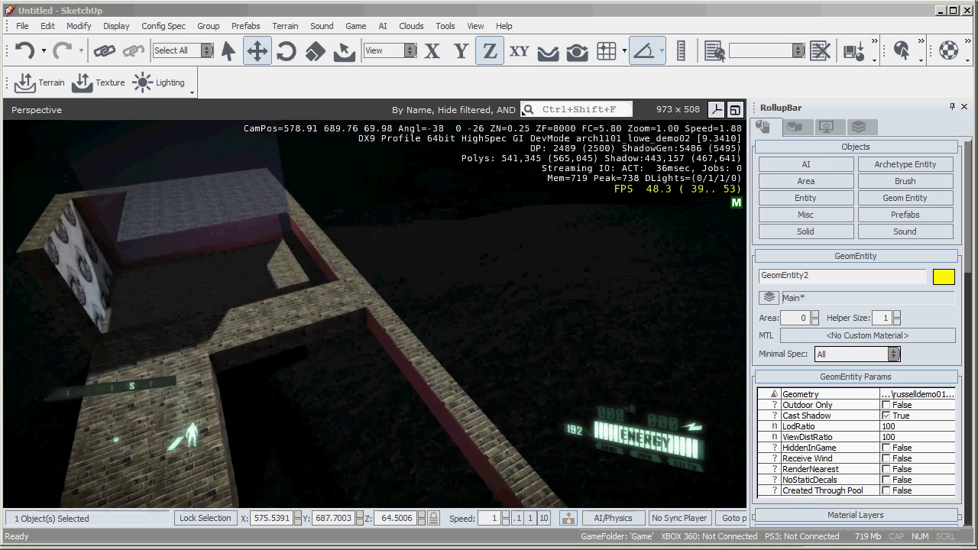
key(w)
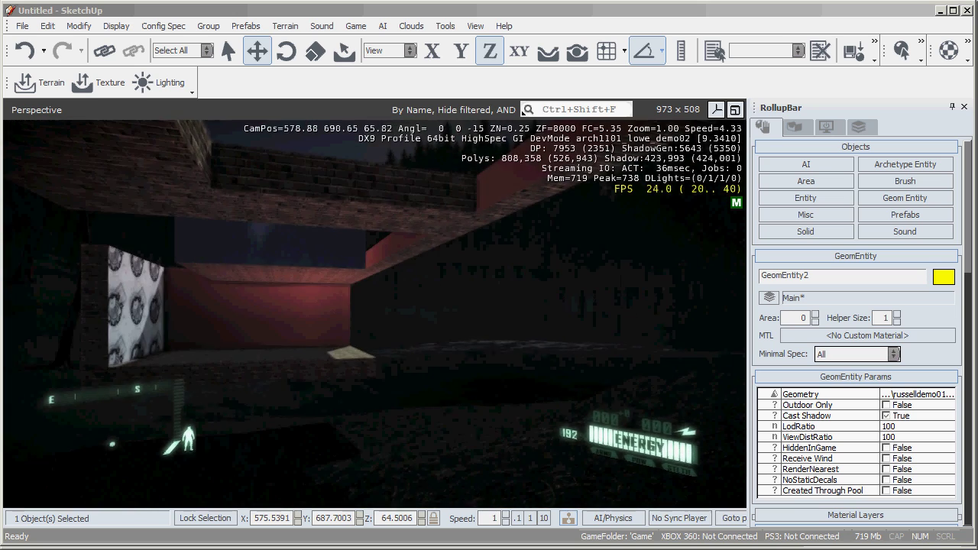
key(d)
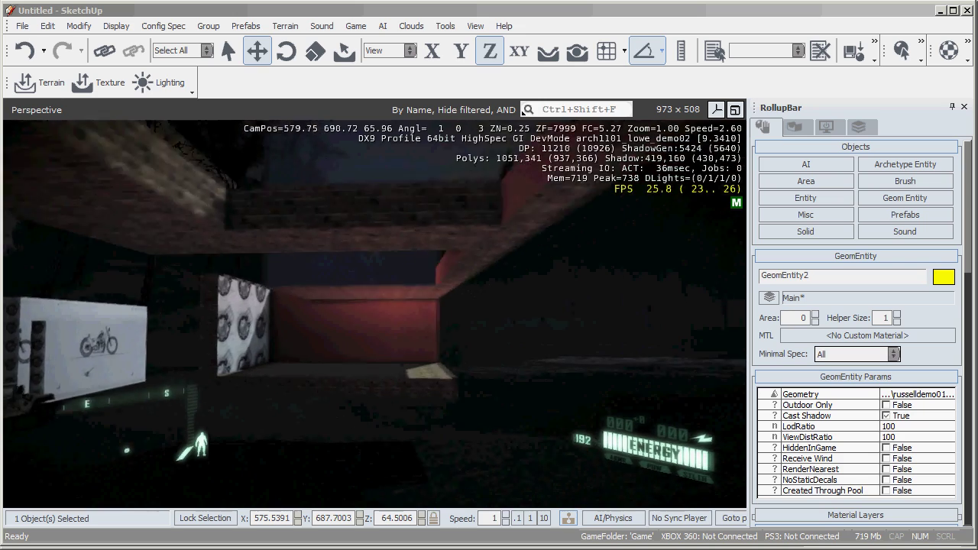
key(w)
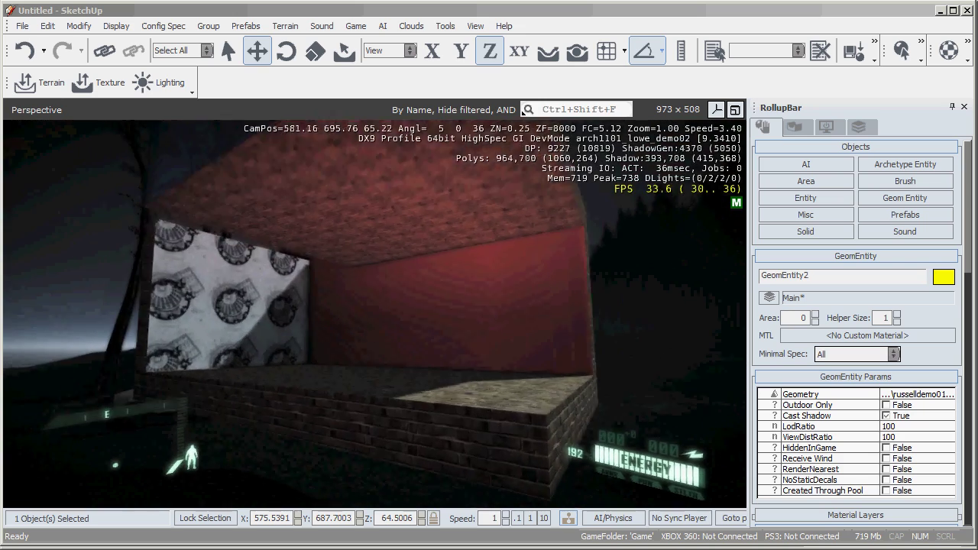
key(w)
key(space)
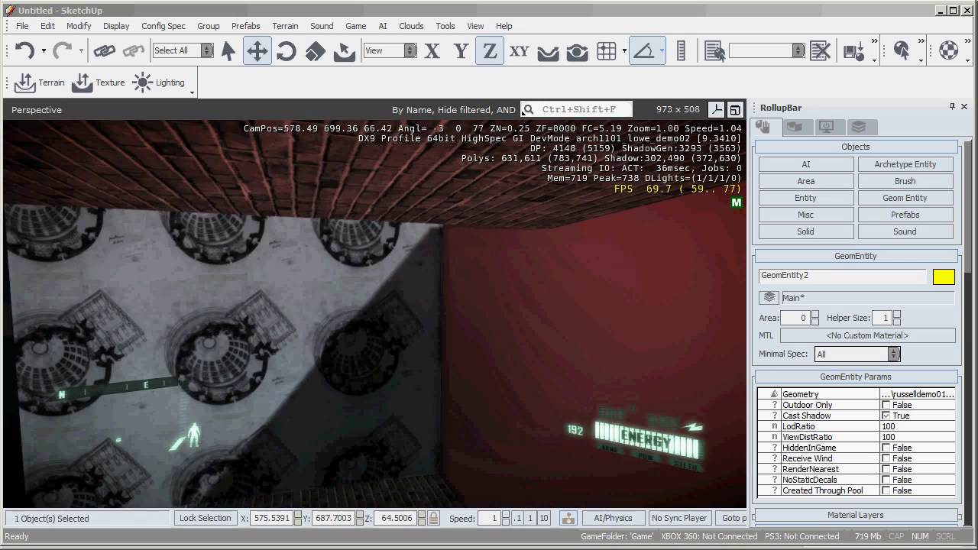
Step: Switch to the third-person view and move the character around on the russelldemo01 structure
key(F1)
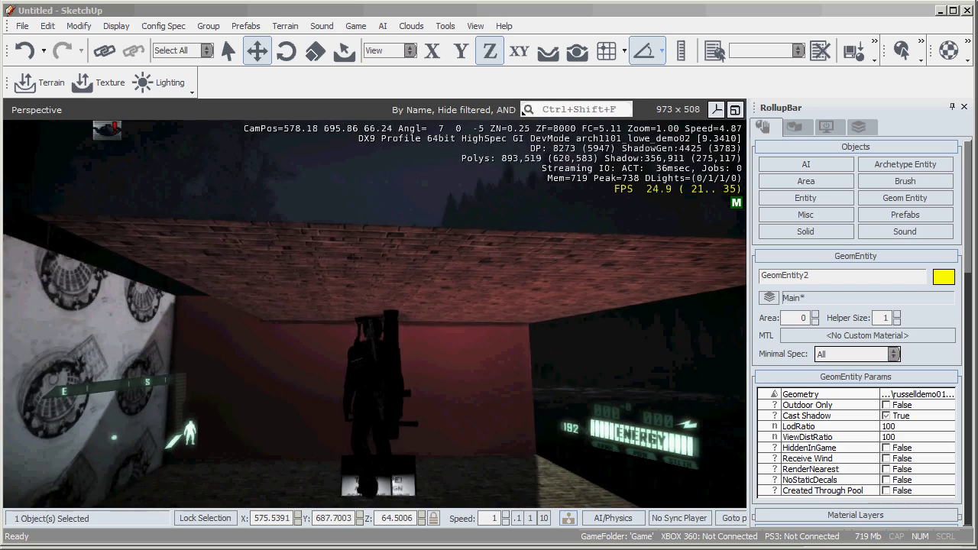
key(a)
key(s)
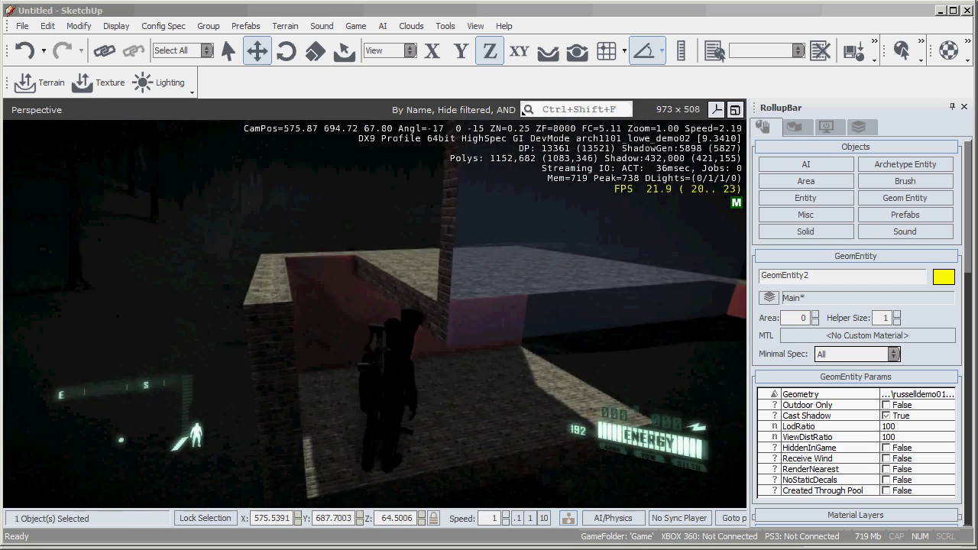
Step: Leave game mode and set the level's time of day to about 14:09
key(s)
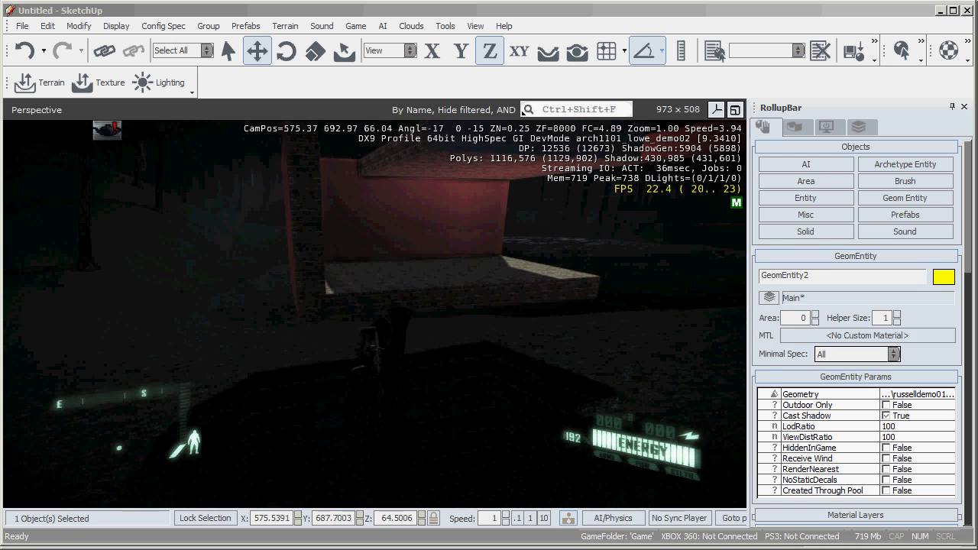
key(Escape)
click(285, 26)
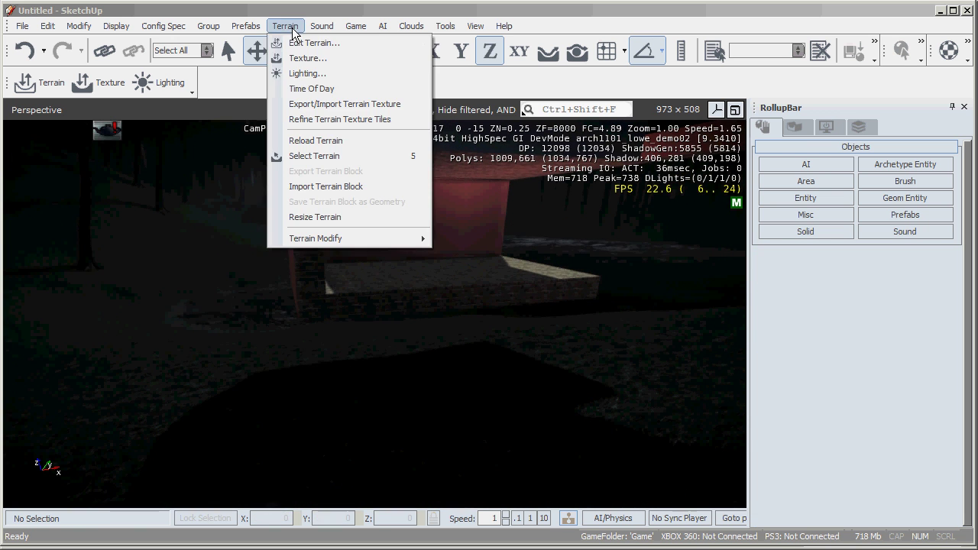
click(311, 89)
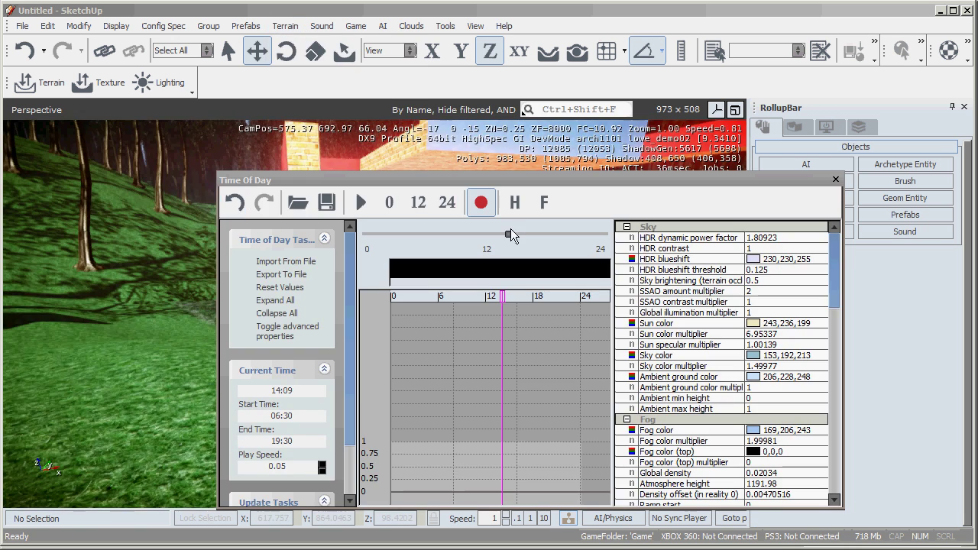
click(838, 181)
Step: Open the Material Editor and pick the brick material from the russelldemo01 structure in the viewport
right_drag(469, 326, 461, 334)
key(s)
key(w)
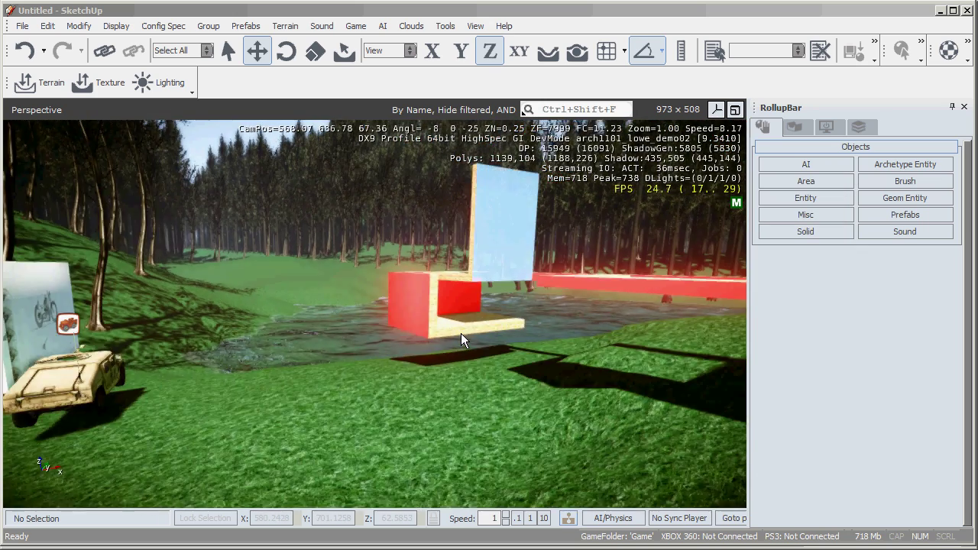
key(d)
right_drag(461, 334, 461, 333)
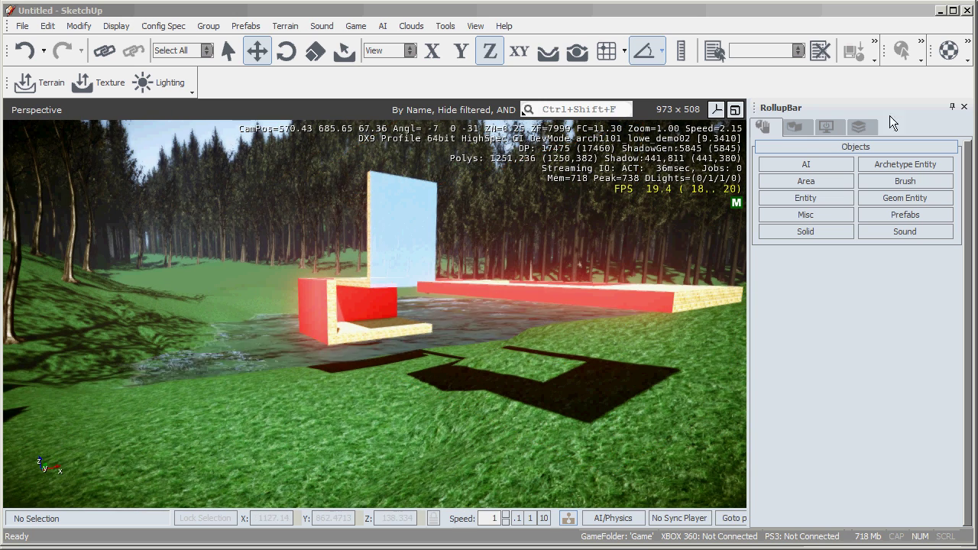
click(951, 55)
drag(480, 130, 685, 298)
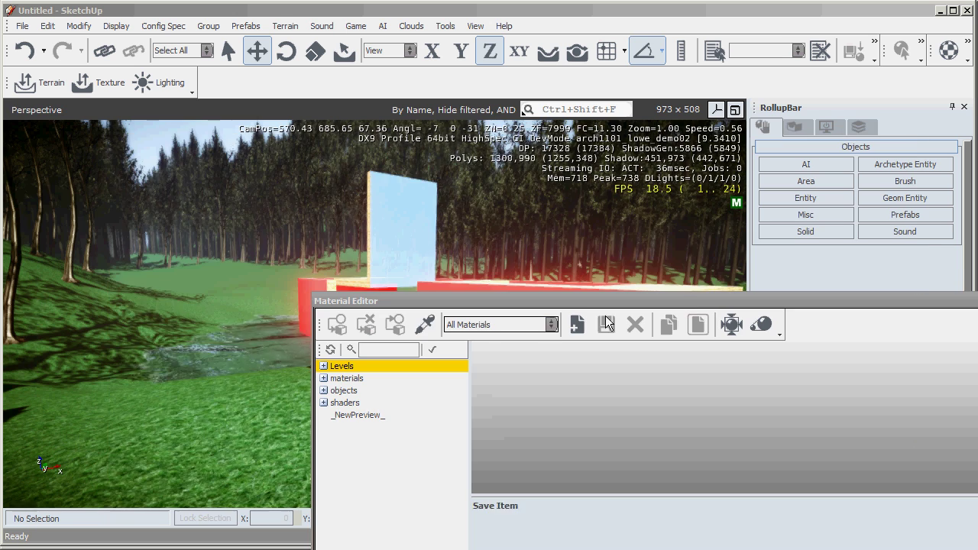
right_drag(156, 327, 156, 328)
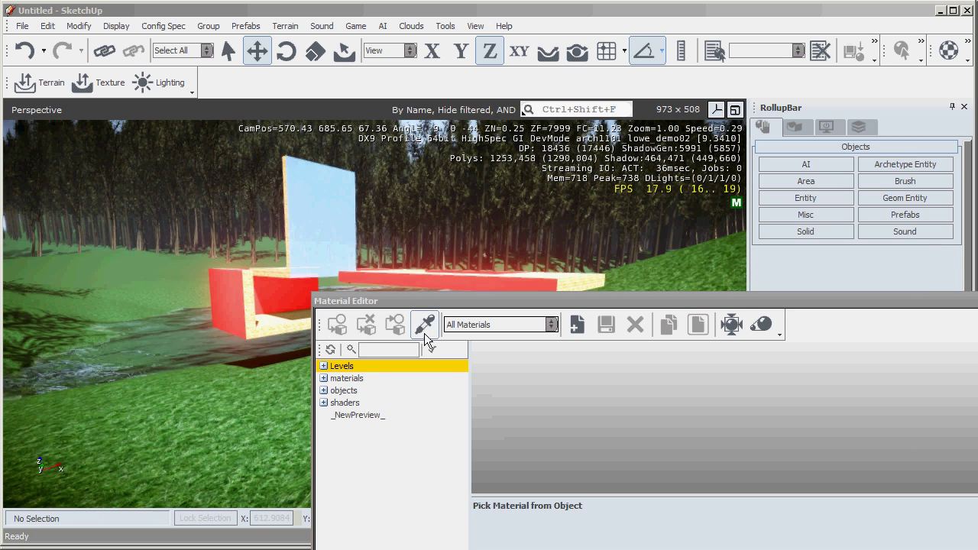
click(424, 325)
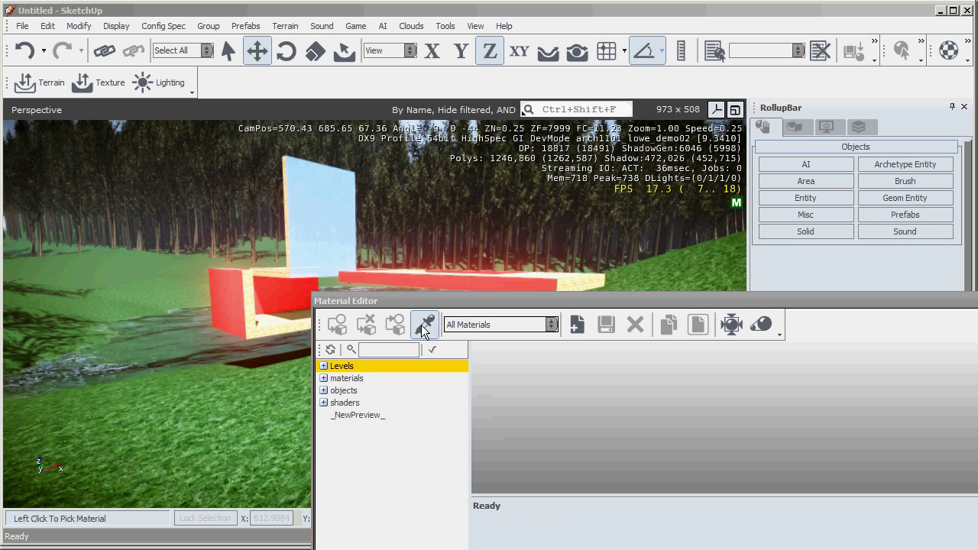
click(266, 294)
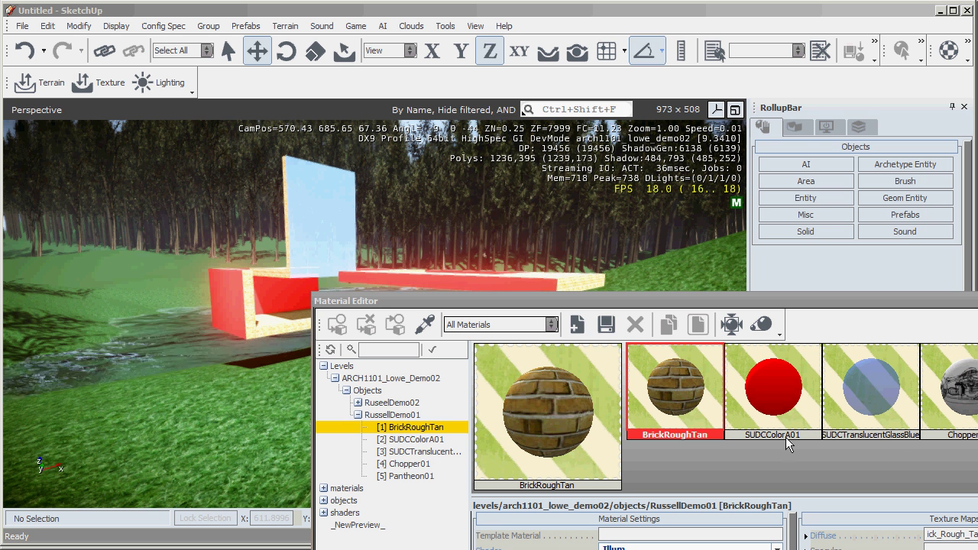
Step: Set the surface type of RussellDemo01's BrickRoughTan material to concrete
drag(744, 302, 635, 141)
right_drag(145, 294, 132, 294)
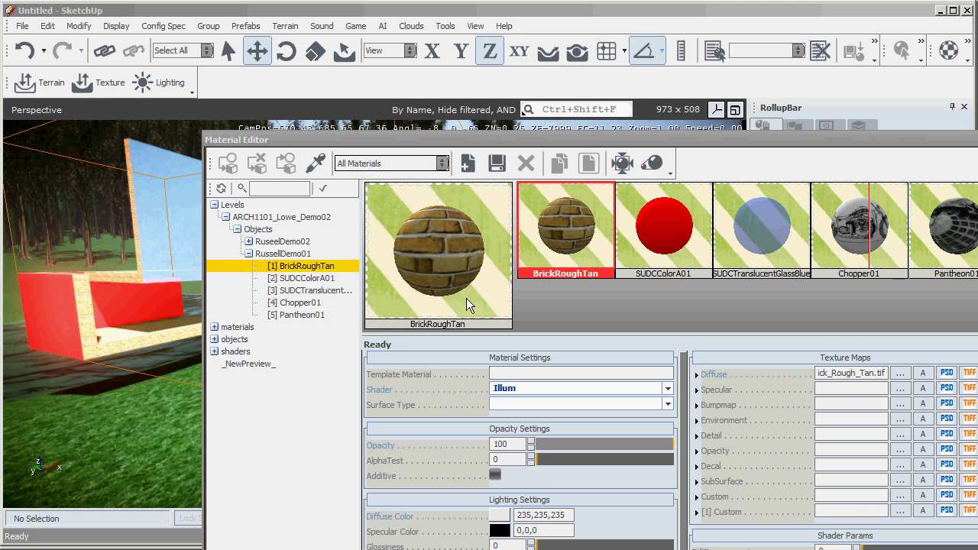
click(306, 255)
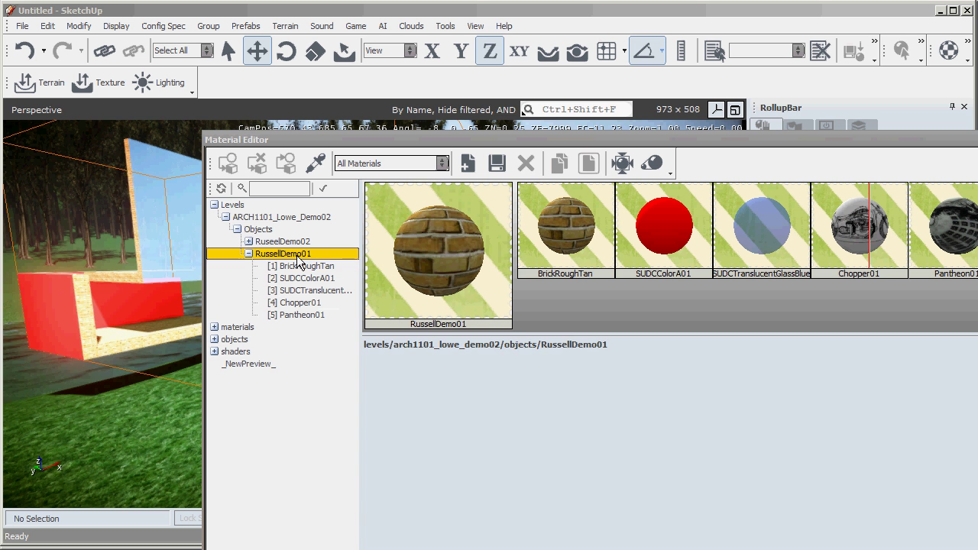
click(305, 266)
click(570, 403)
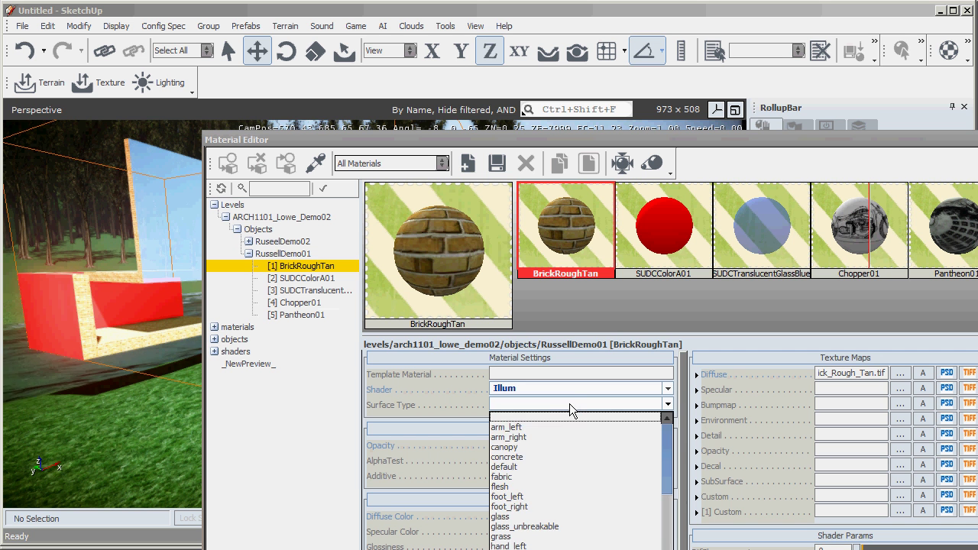
click(566, 453)
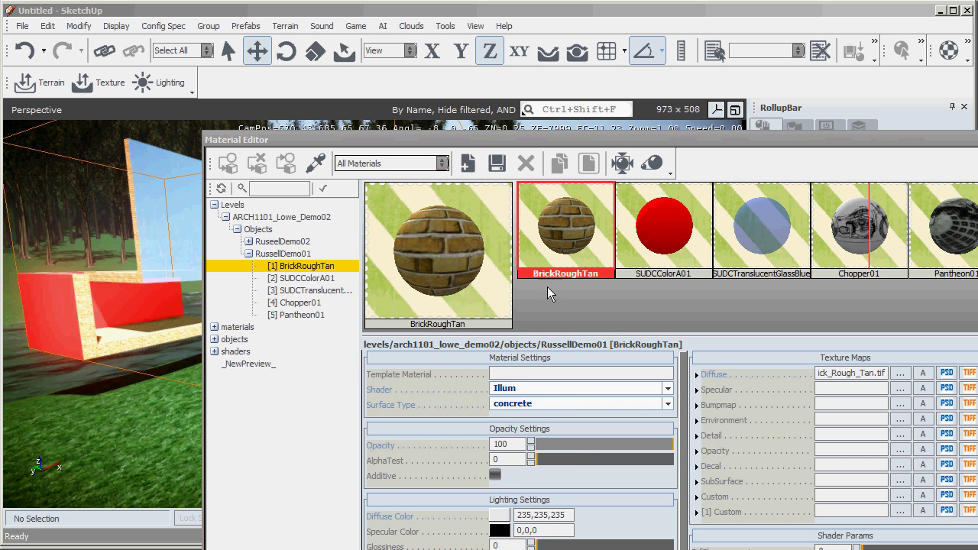
Step: Set the surface type of SUDCColorA01 to fabric and of SUDCTranslucentGlassBlue to glass
click(659, 252)
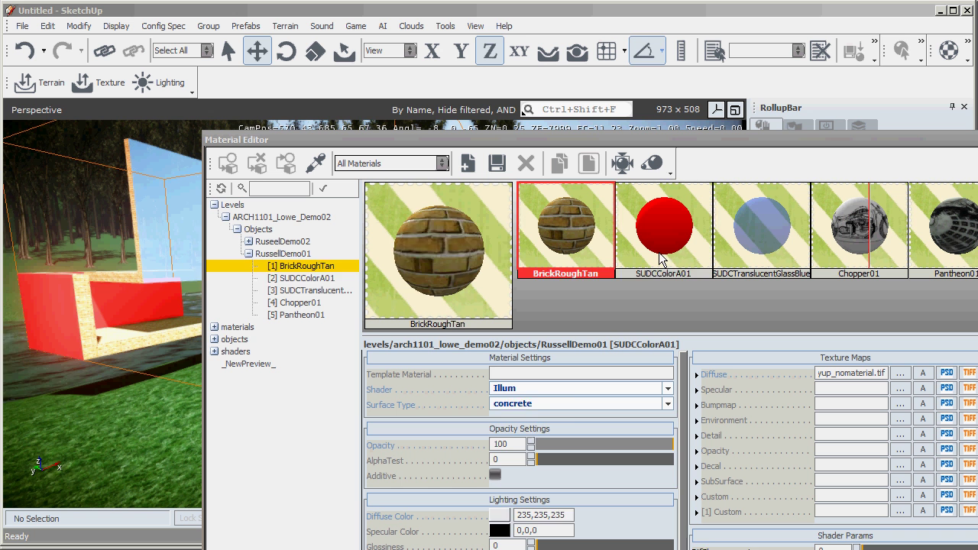
click(571, 402)
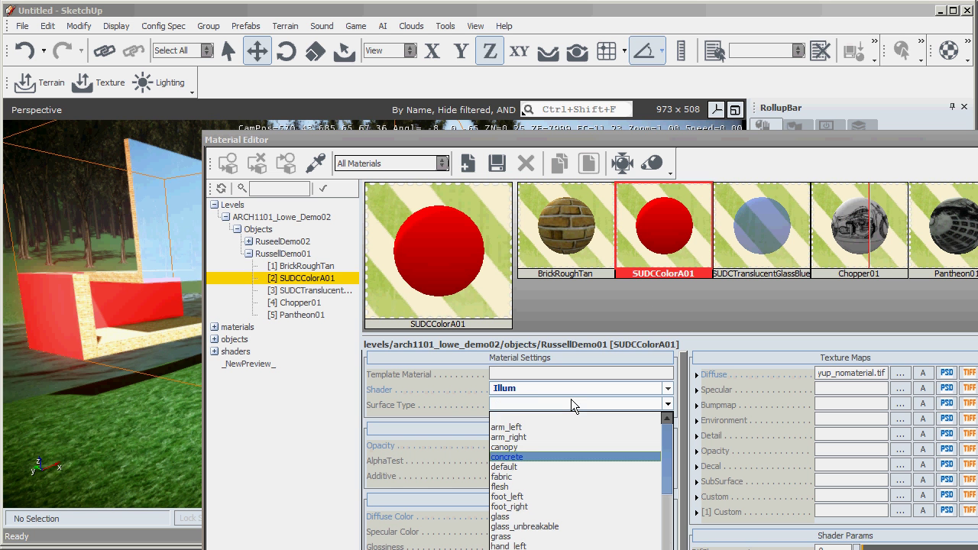
click(534, 477)
click(762, 255)
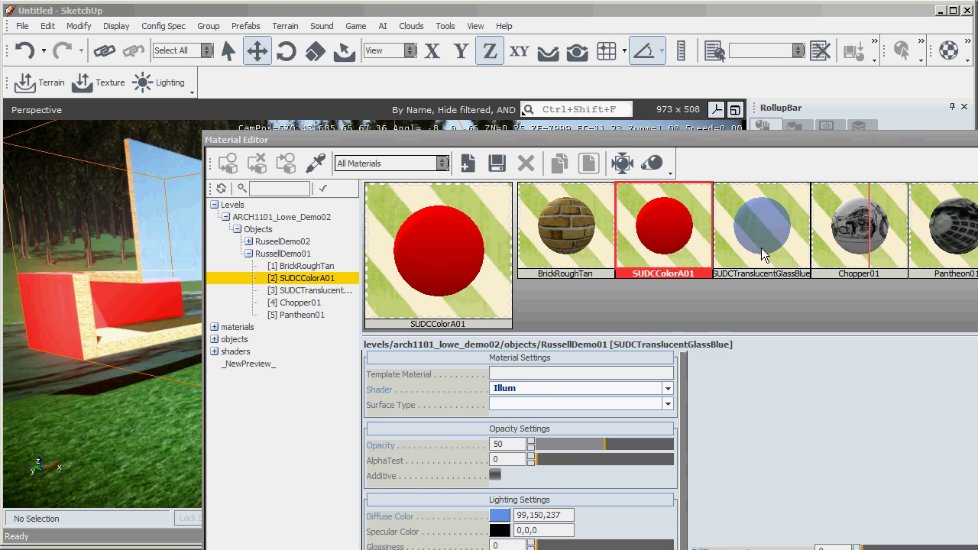
click(584, 404)
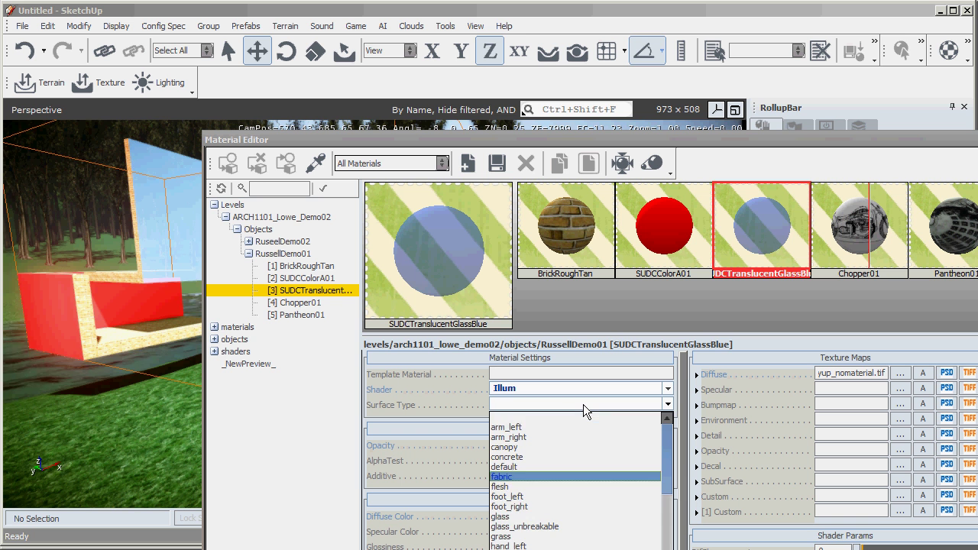
click(541, 518)
Step: Set the surface type of both the Chopper01 and Pantheon01 materials of RussellDemo01 to concrete
click(852, 256)
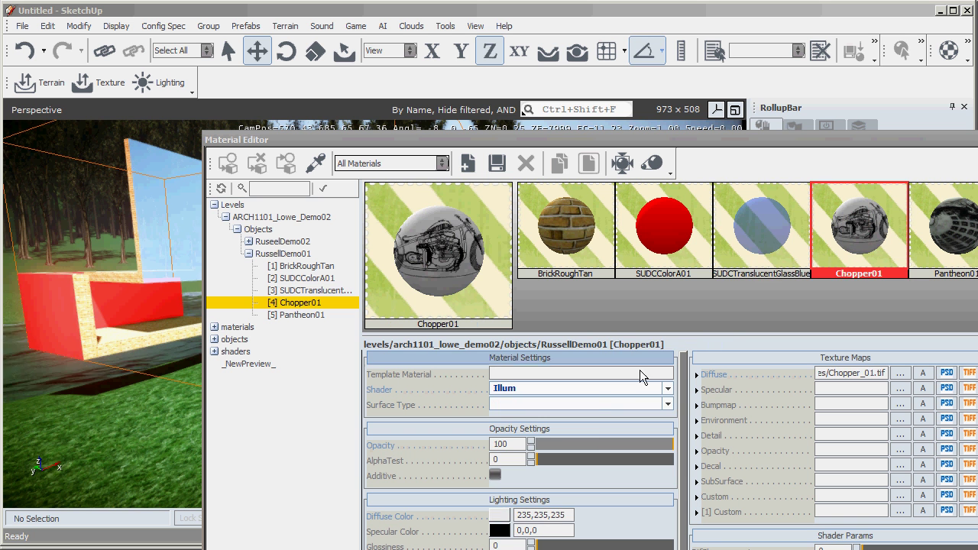
click(594, 404)
click(542, 457)
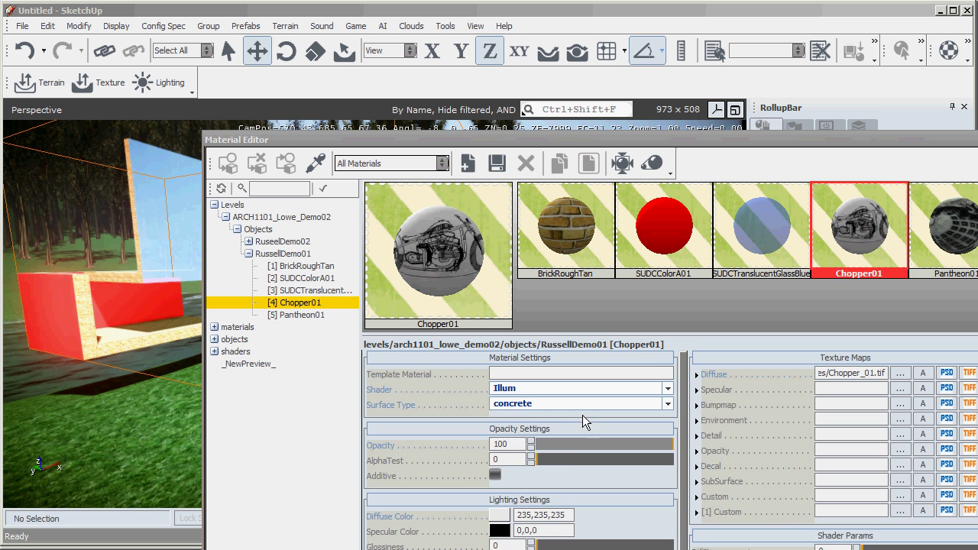
click(948, 245)
click(579, 403)
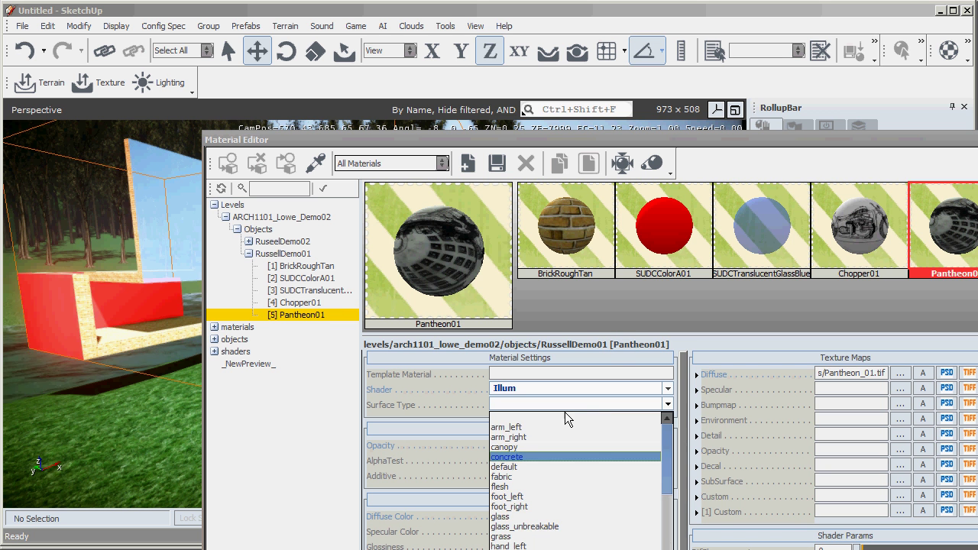
click(527, 457)
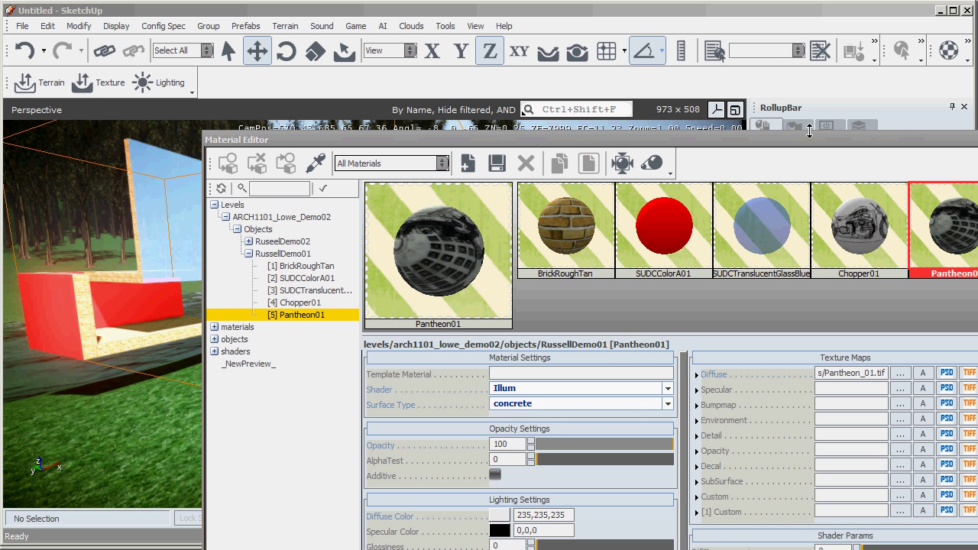
Step: Save the RussellDemo01 material and close the Material Editor
drag(931, 142, 774, 142)
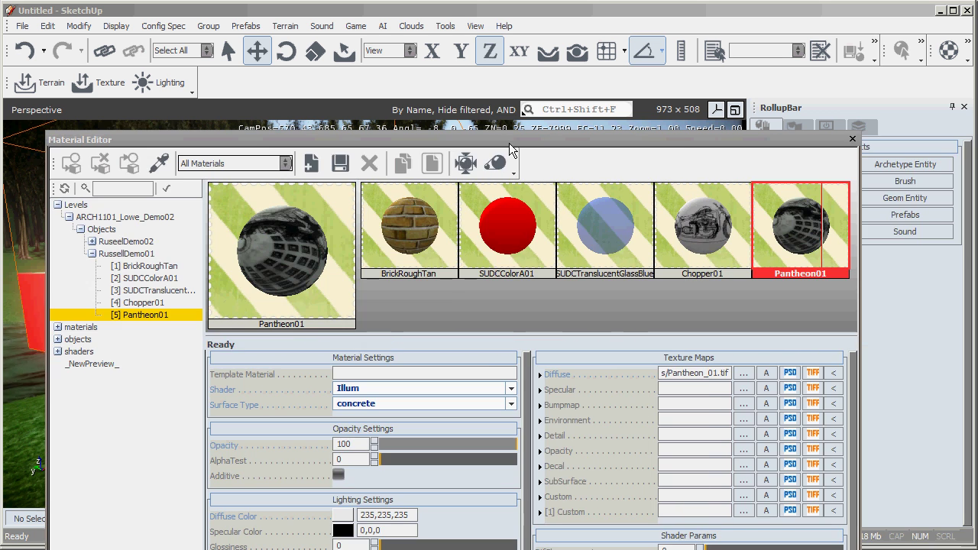
click(341, 164)
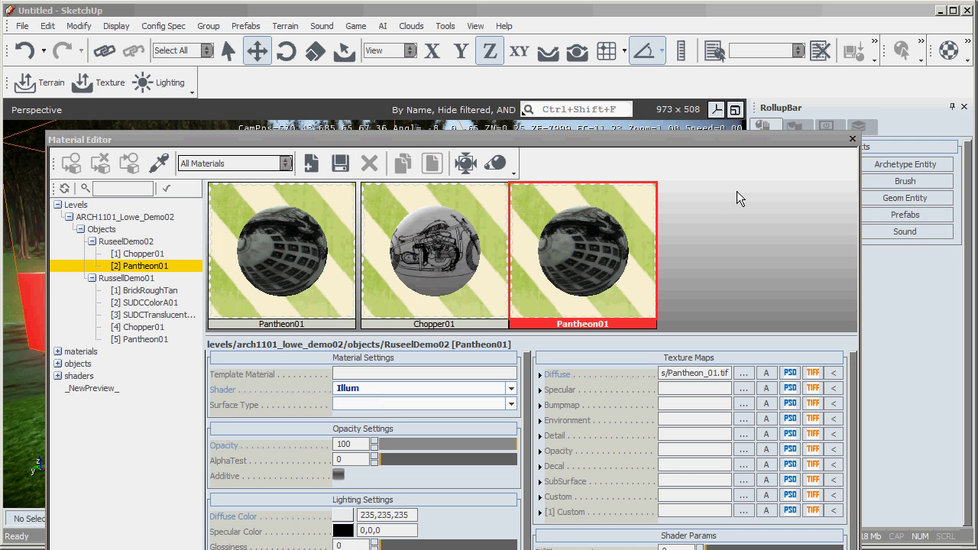
click(145, 280)
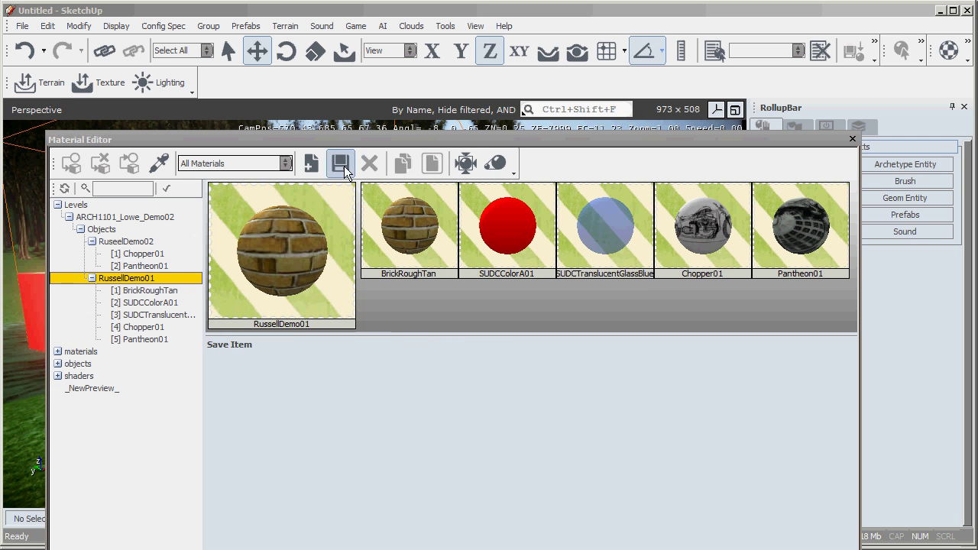
click(853, 139)
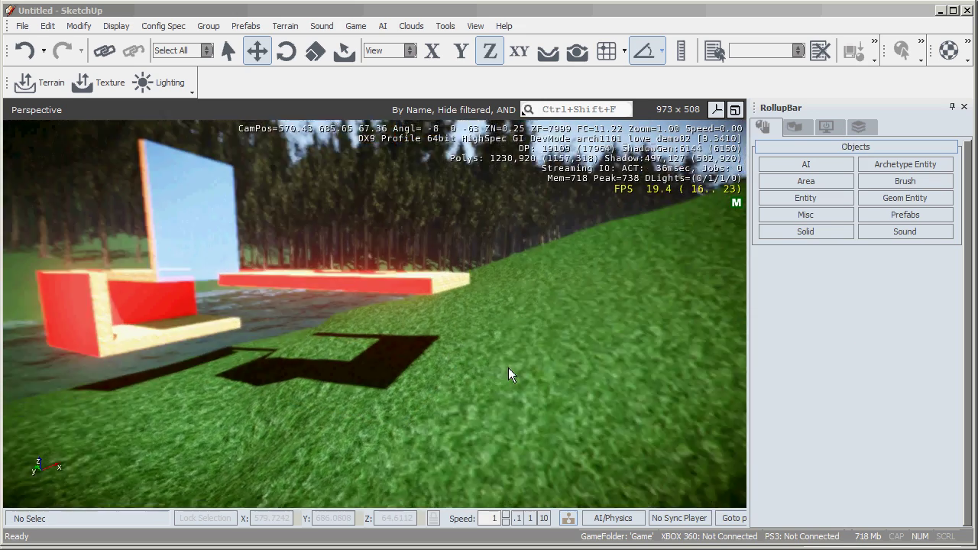
Step: Enter game mode, approach the russelldemo01 structure and shoot its brick slab to test the concrete surface type
key(d)
mouse_move(508, 367)
right_down()
mouse_move(483, 367)
mouse_move(503, 368)
right_up()
key(ctrl+g)
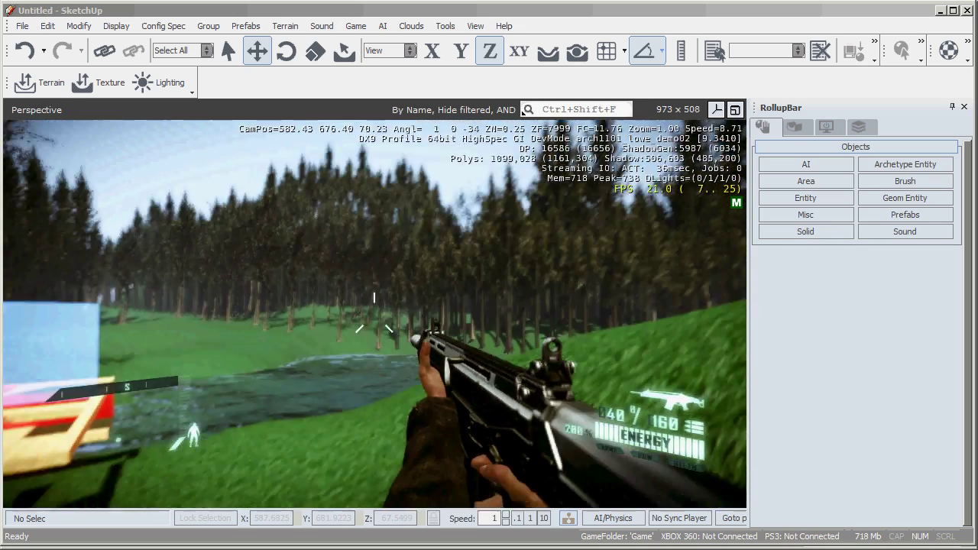
key(w)
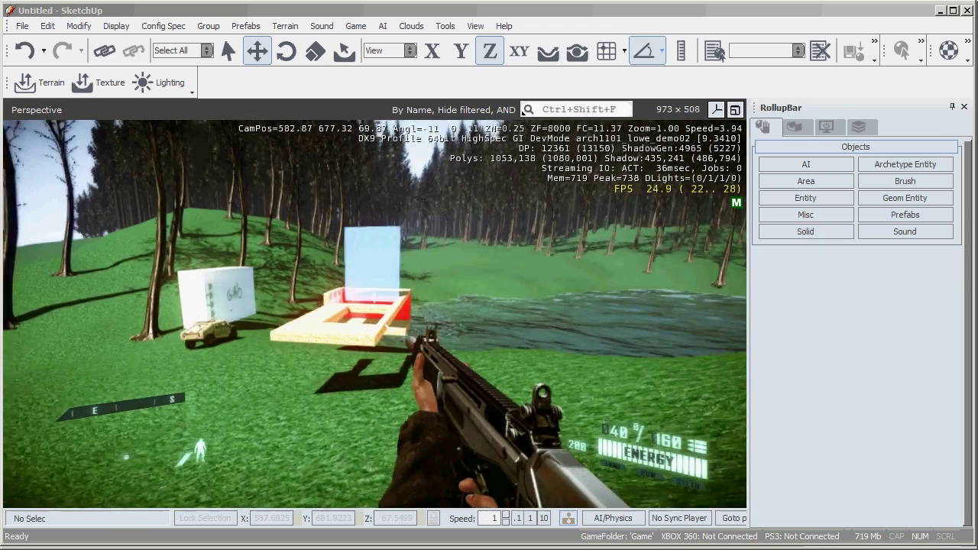
key(w)
click(374, 315)
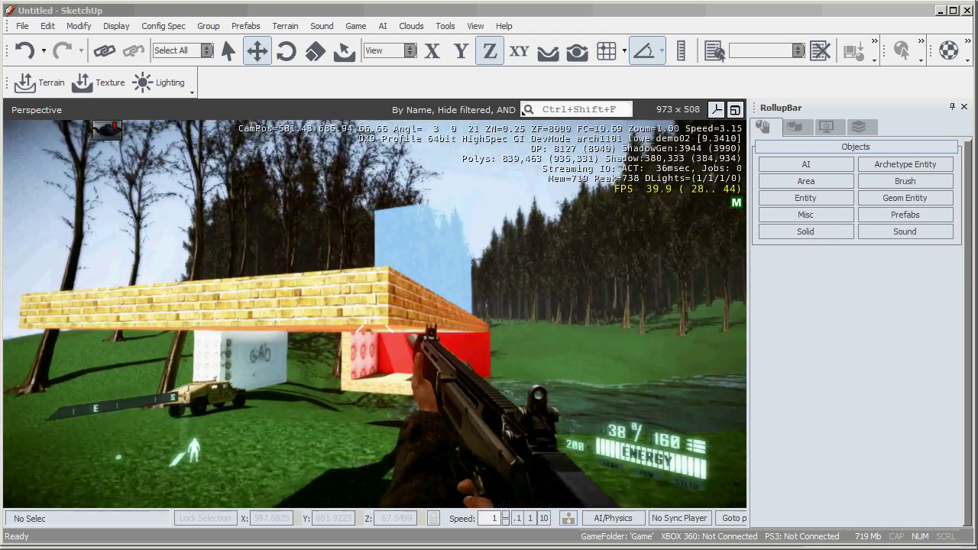
click(374, 314)
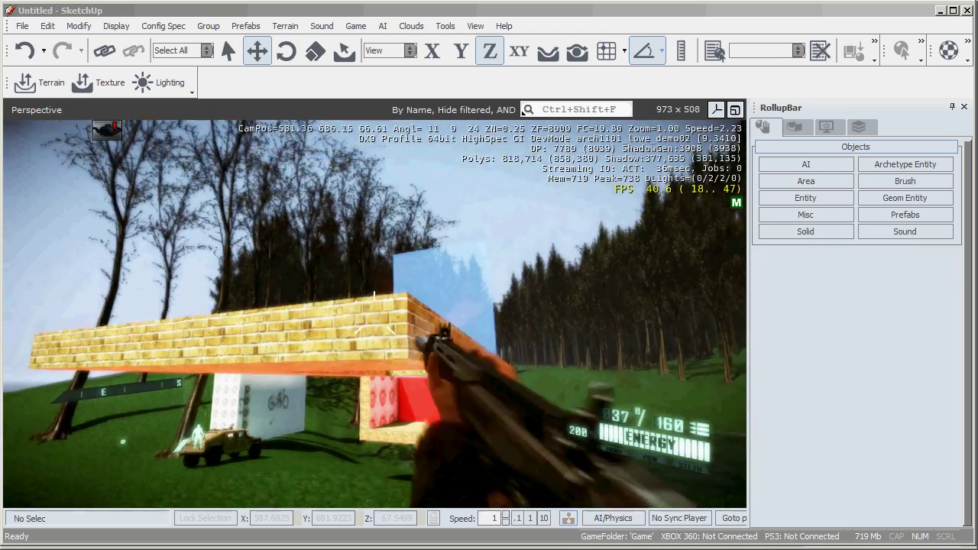
click(374, 314)
key(w)
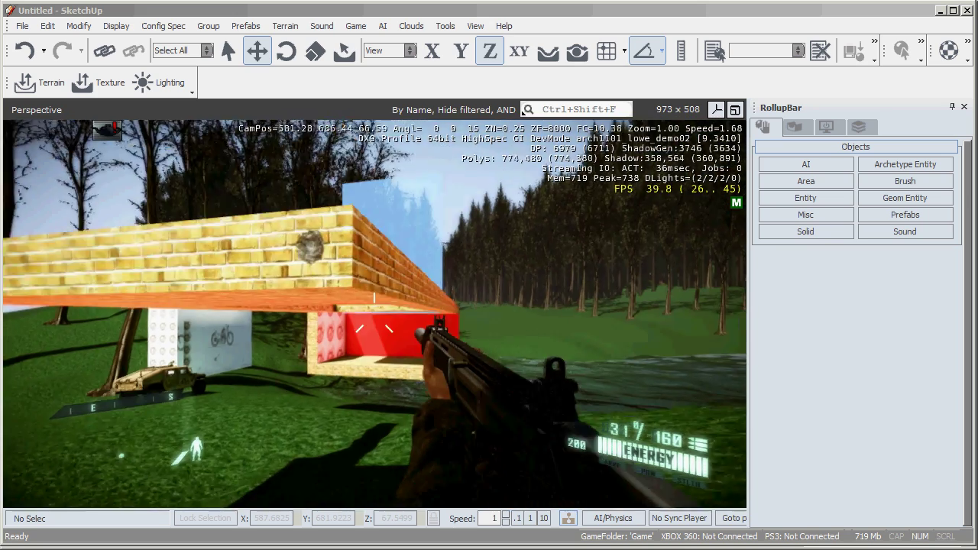
Step: Shoot the structure's red walls, patterned wall, brick floor edge and glass panel to compare their impact effects
click(374, 330)
key(w)
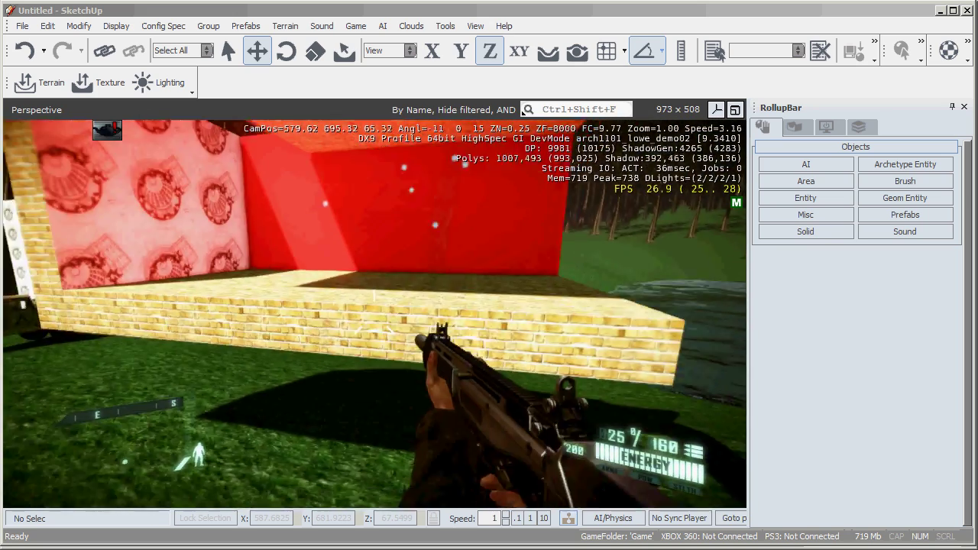
click(374, 314)
click(375, 313)
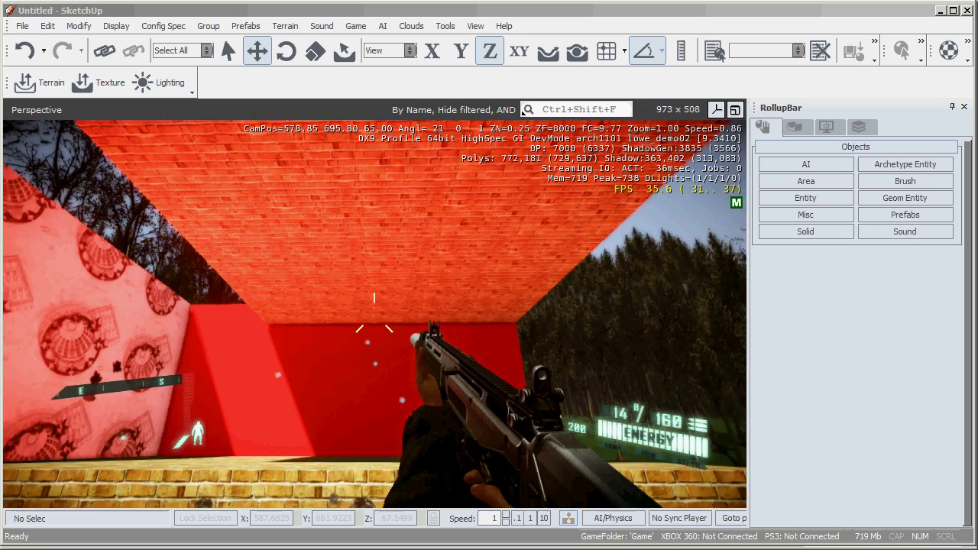
key(s)
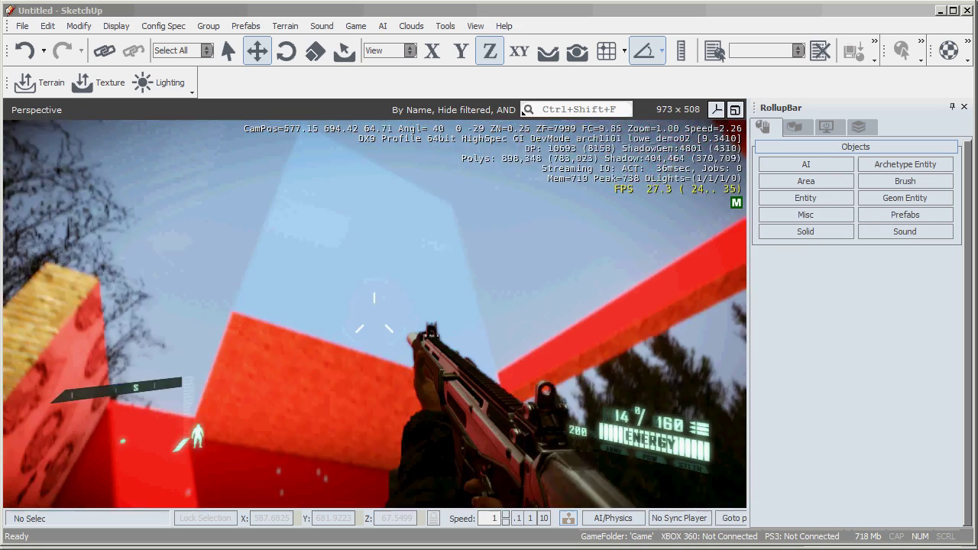
click(374, 314)
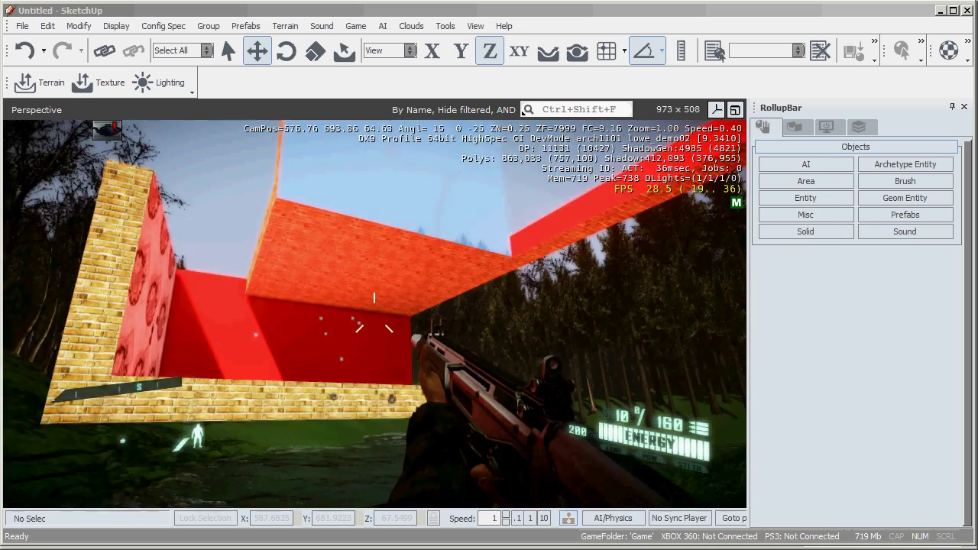
key(d)
key(w)
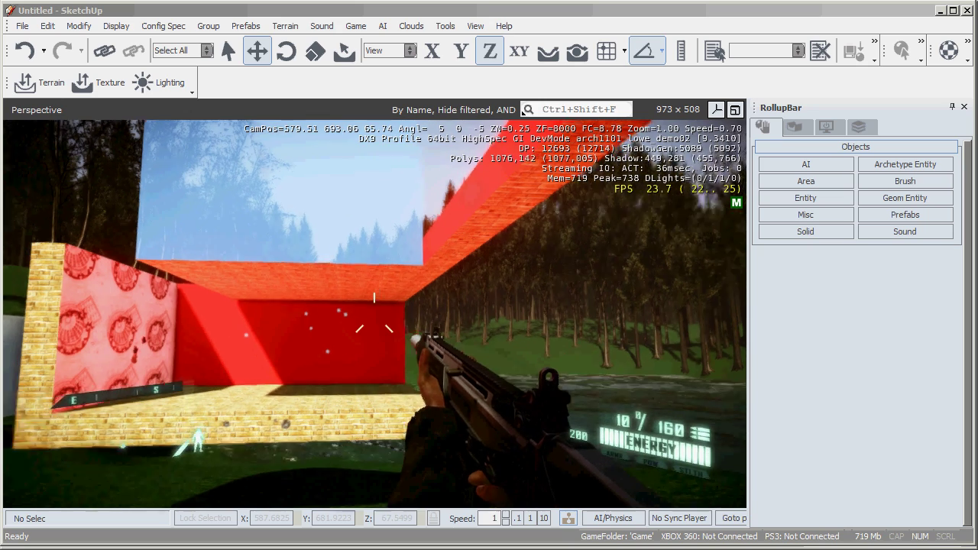
Step: Leave game mode and fly around the level to view the placed structures and the vehicle from several sides
key(Escape)
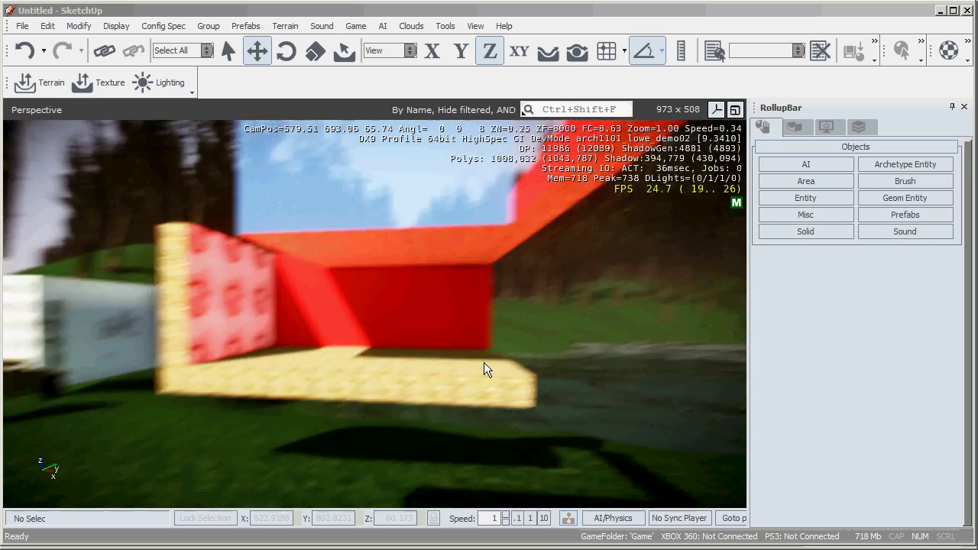
key(s)
right_drag(484, 362, 490, 360)
key(w)
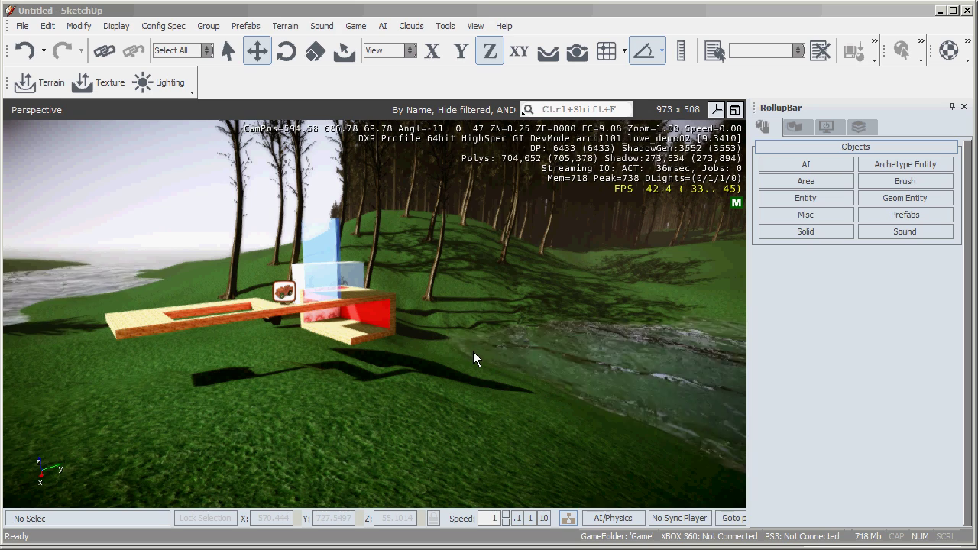
mouse_move(407, 379)
right_down()
mouse_move(430, 378)
mouse_move(408, 378)
right_up()
key(a)
key(w)
key(s)
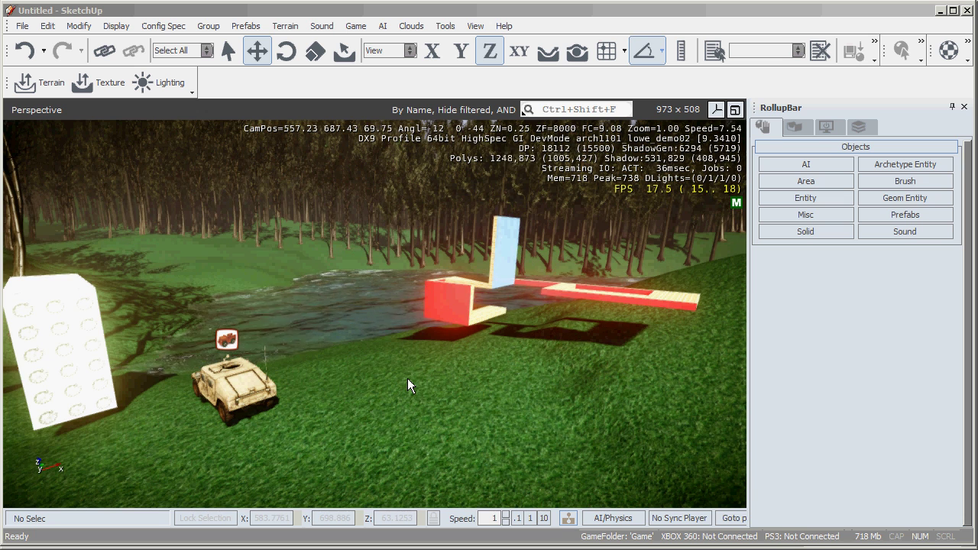